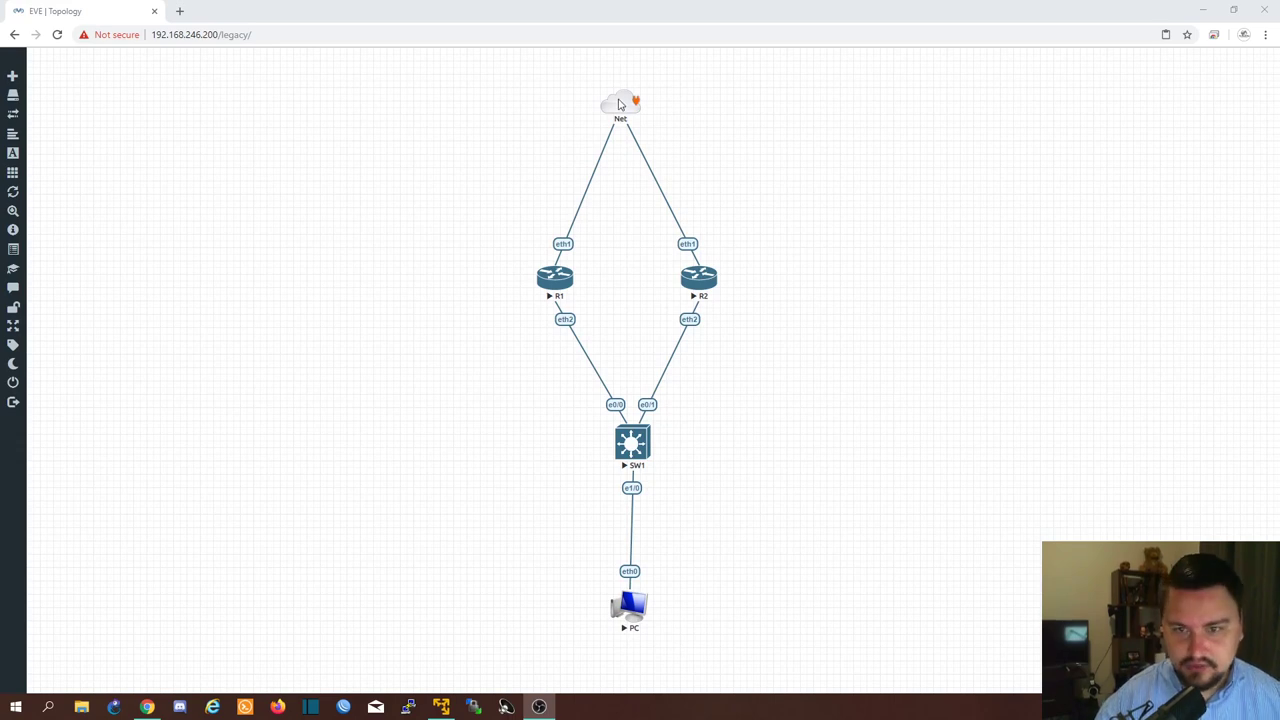
Ping 8.8.8.8 from R1's console (3 sent, 3 received, 0% loss), then restore the console window.
{"action": "left_click", "coordinate": [556, 282]}
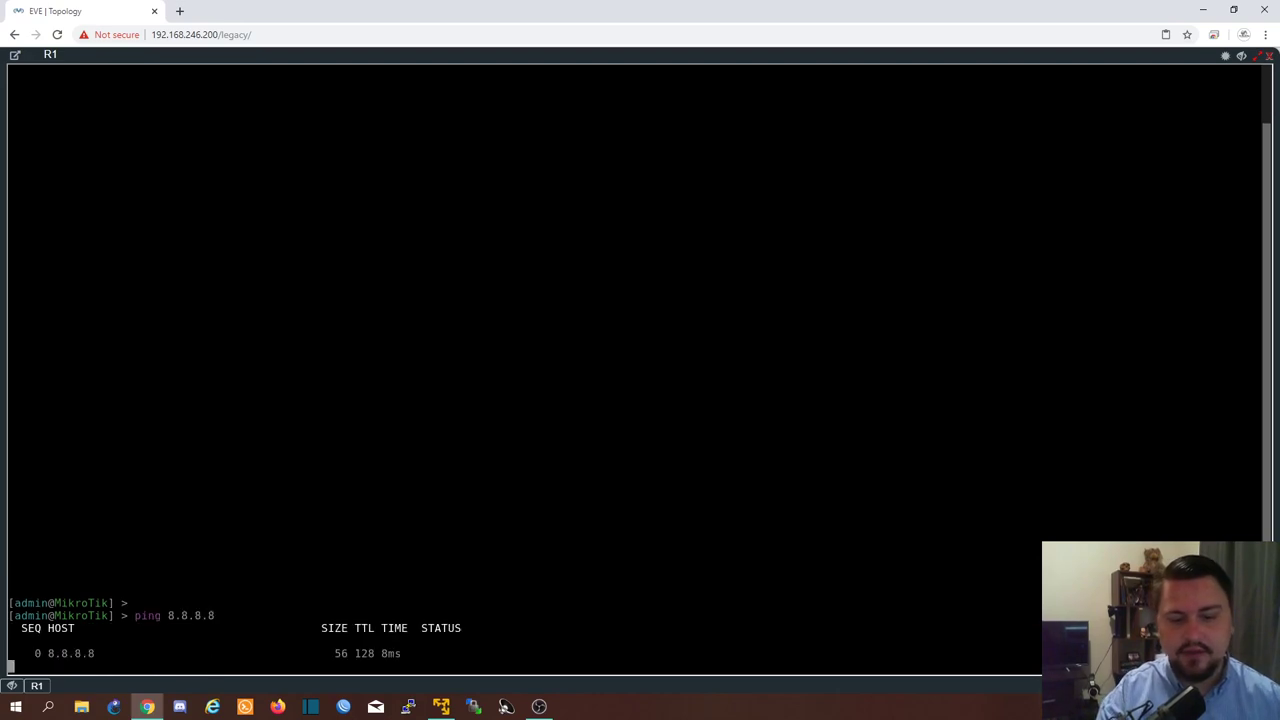
{"action": "key", "text": "ctrl+c"}
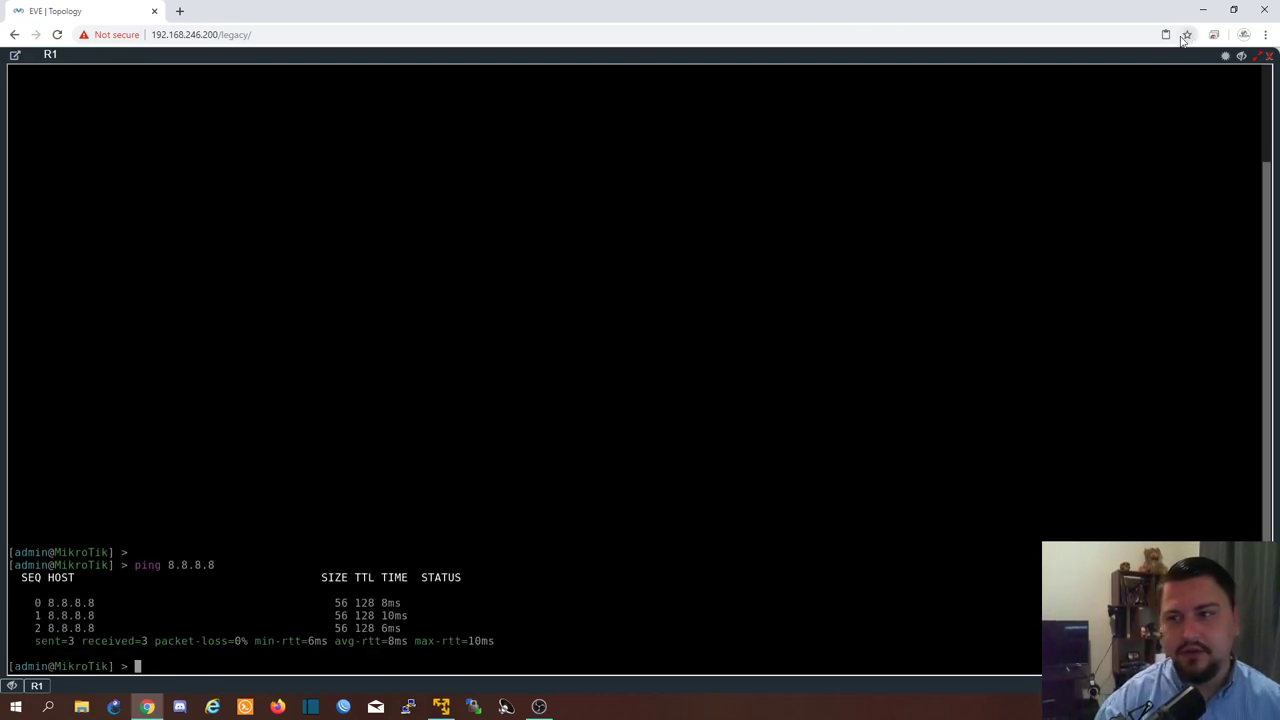
{"action": "double_click", "coordinate": [1173, 55]}
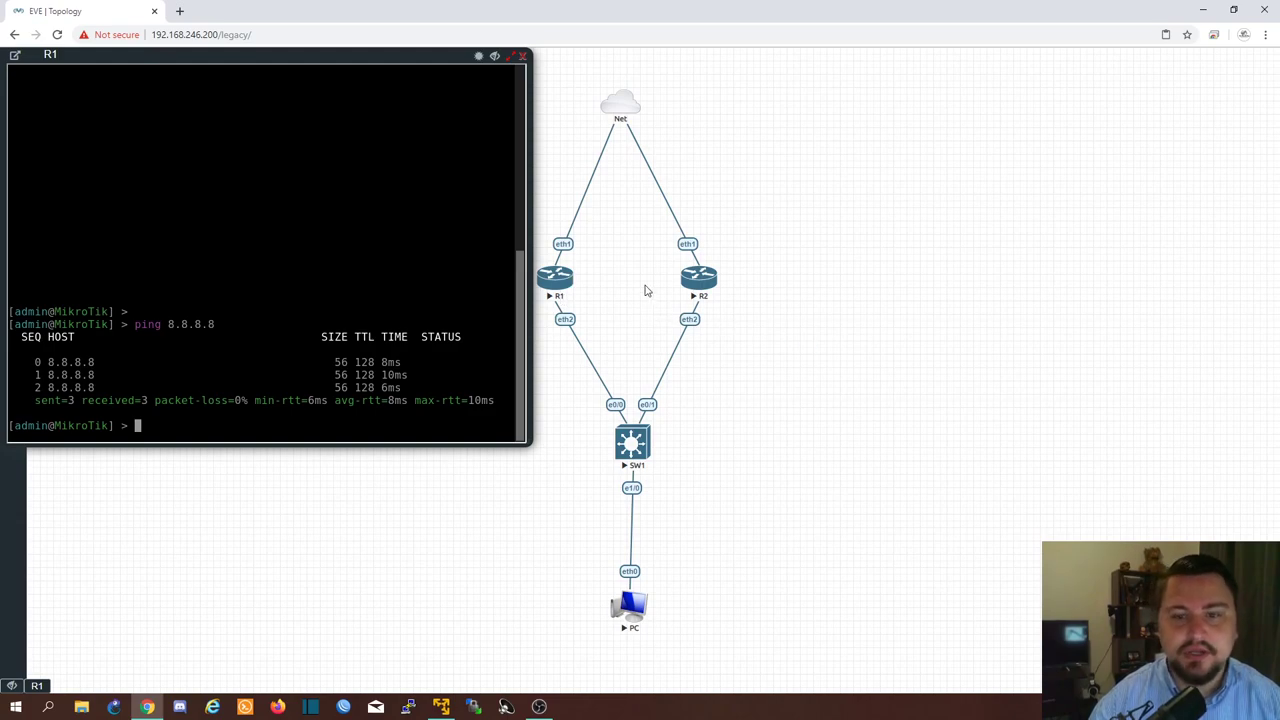
Move R1's console window beside the lab topology.
{"action": "left_click_drag", "start_coordinate": [460, 55], "coordinate": [511, 162]}
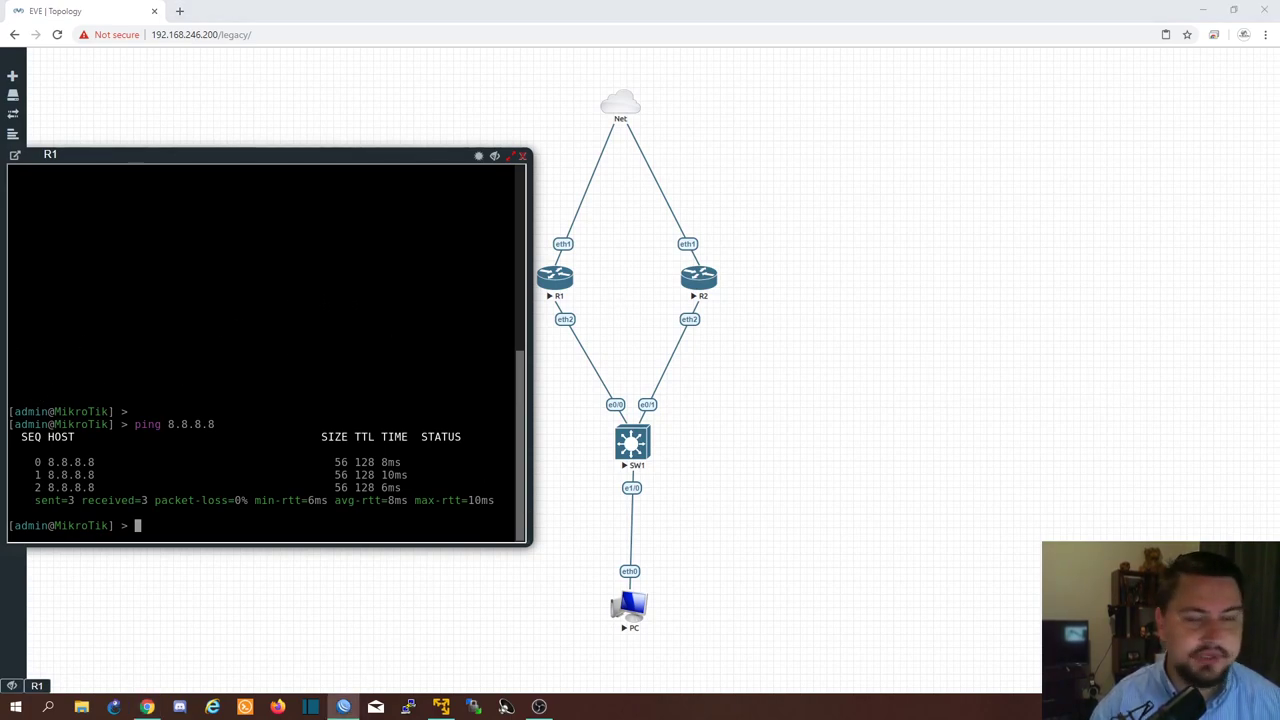
Log in to the router at 192.168.246.101 in WinBox and reposition the session window.
{"action": "left_click", "coordinate": [419, 300]}
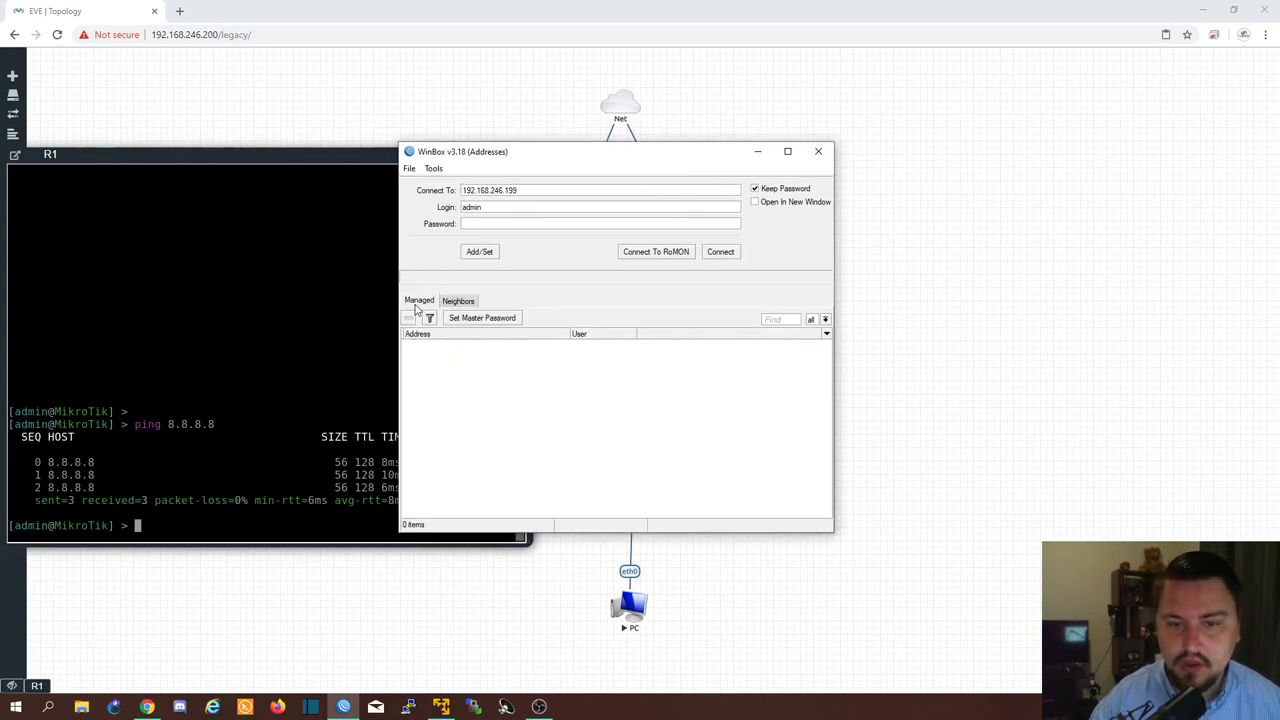
{"action": "left_click", "coordinate": [530, 189]}
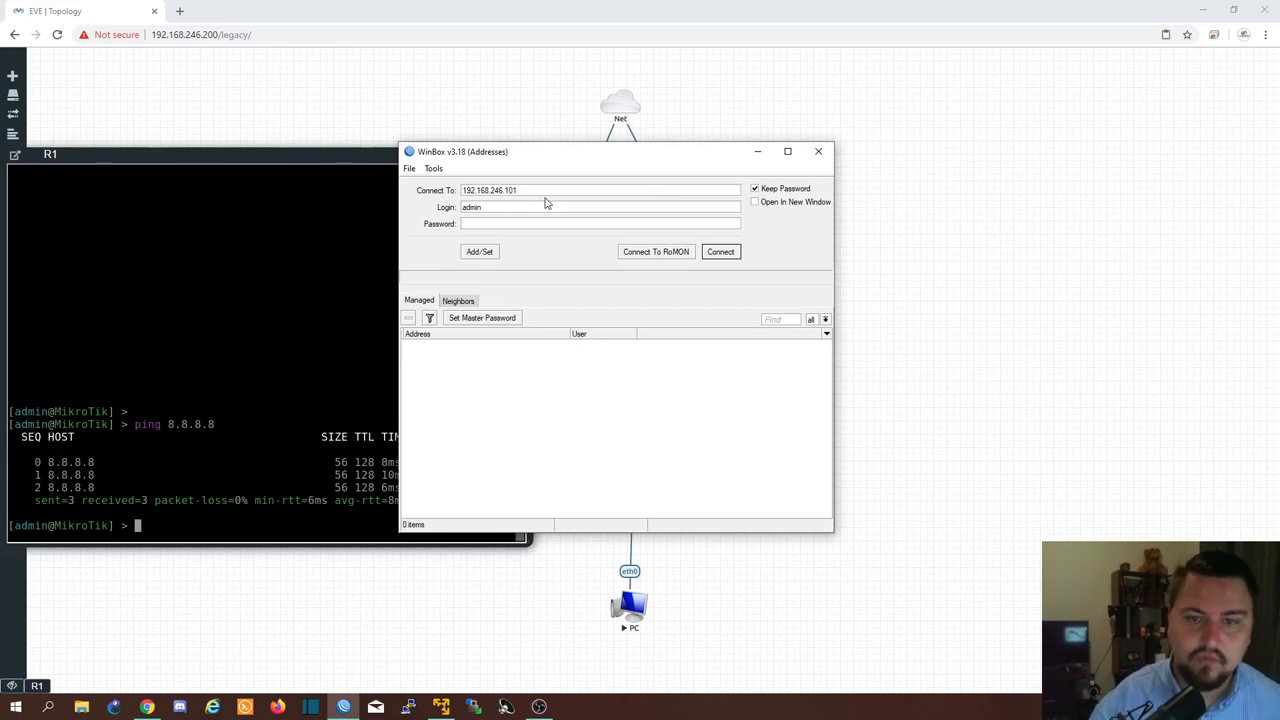
{"action": "key", "text": "Tab"}
{"action": "left_click_drag", "start_coordinate": [563, 157], "coordinate": [940, 210]}
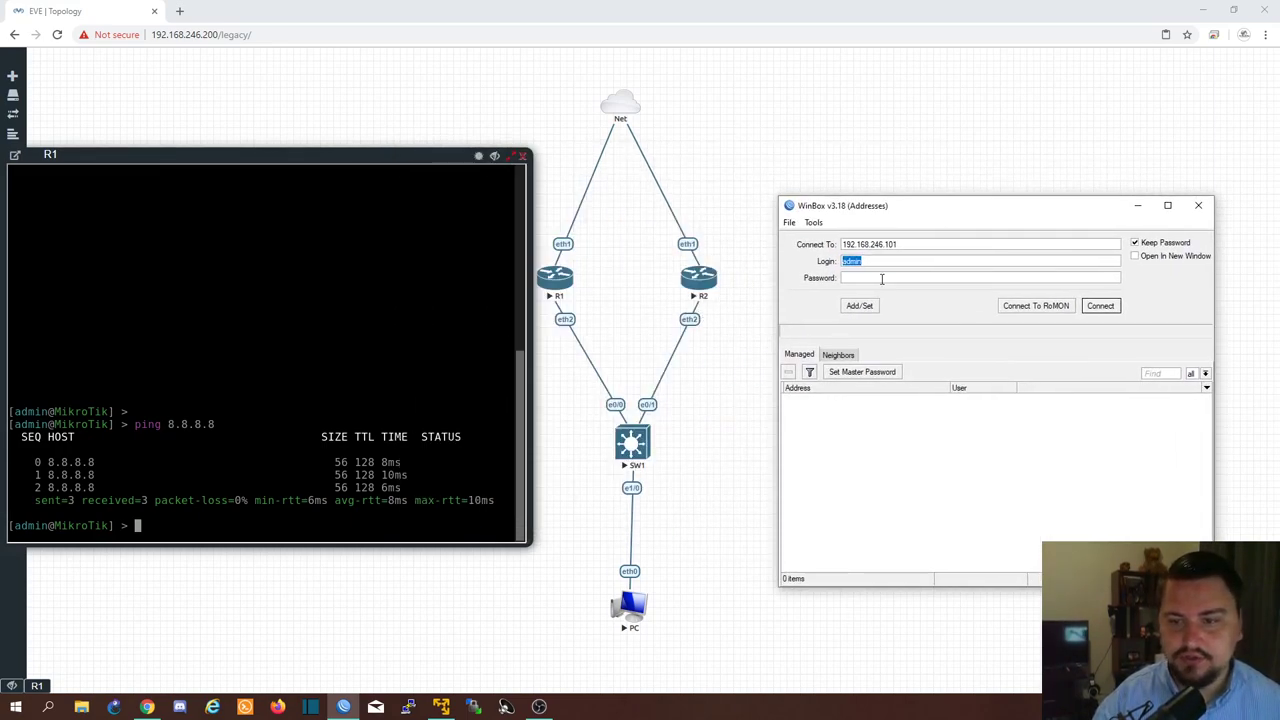
{"action": "left_click", "coordinate": [1100, 306]}
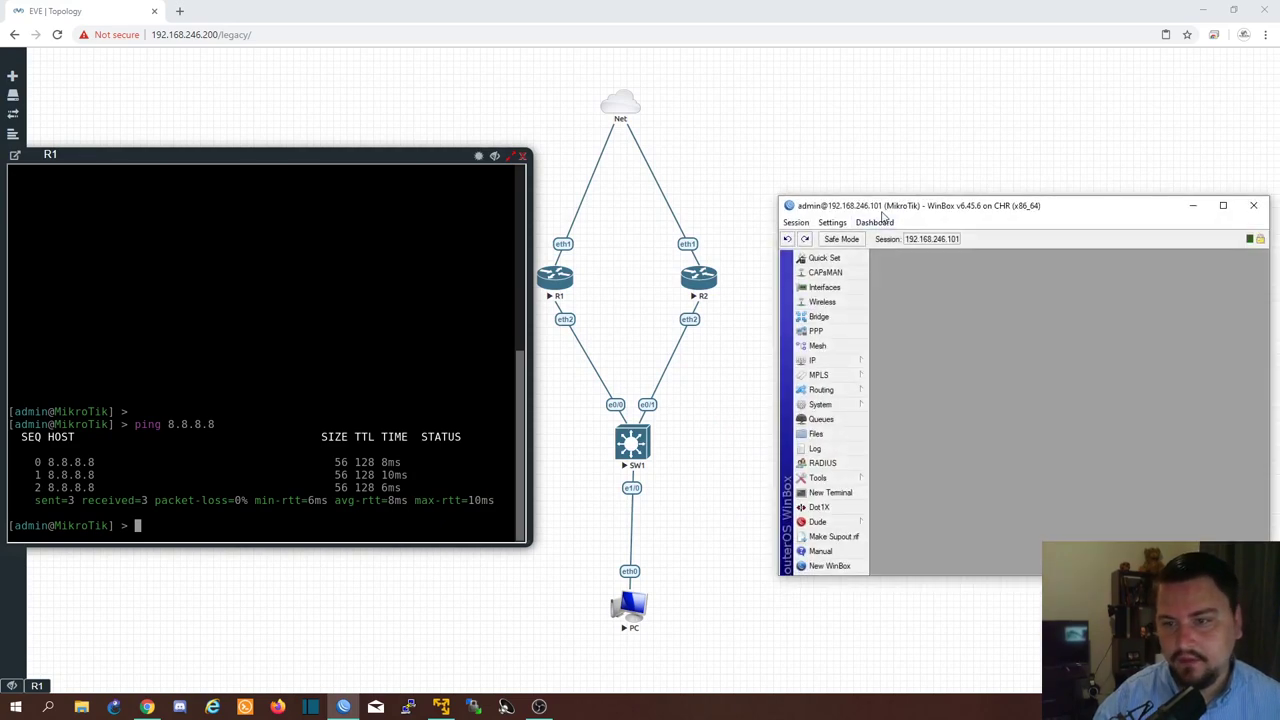
{"action": "left_click_drag", "start_coordinate": [882, 214], "coordinate": [514, 153]}
Maximize the session, then view the interfaces and IP addresses, widening the Address column.
{"action": "double_click", "coordinate": [514, 152]}
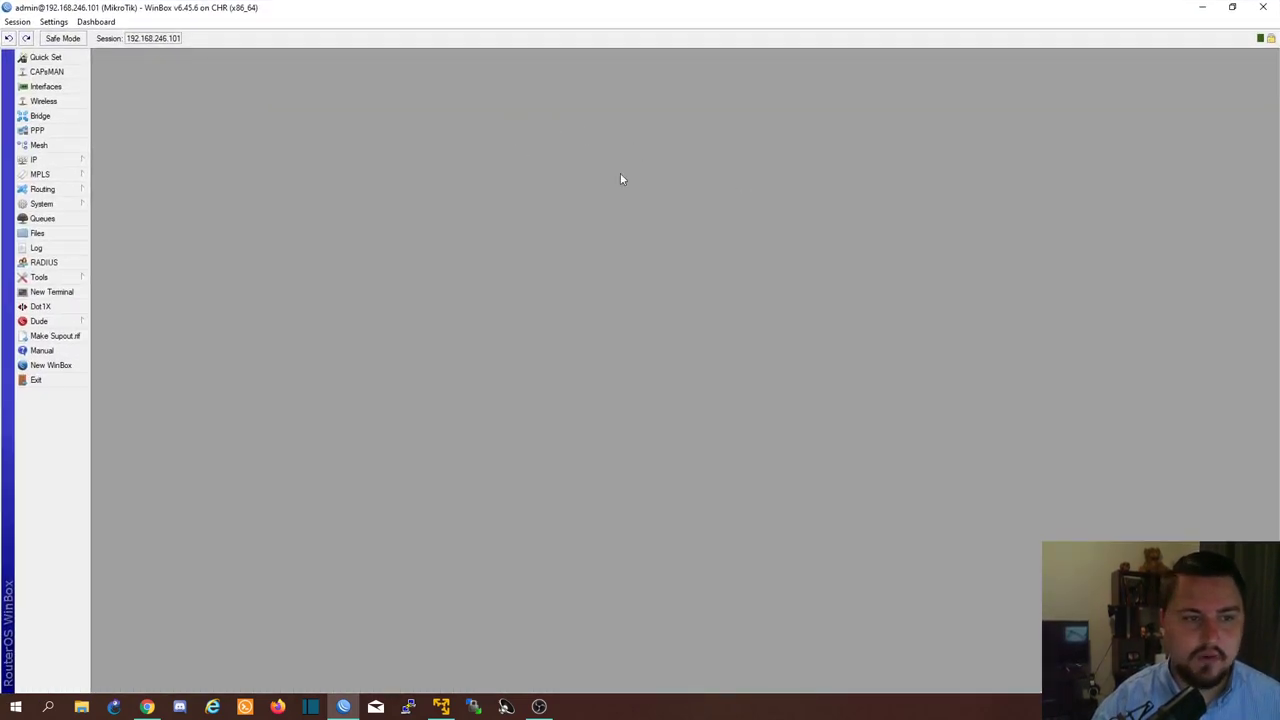
{"action": "left_click", "coordinate": [70, 87]}
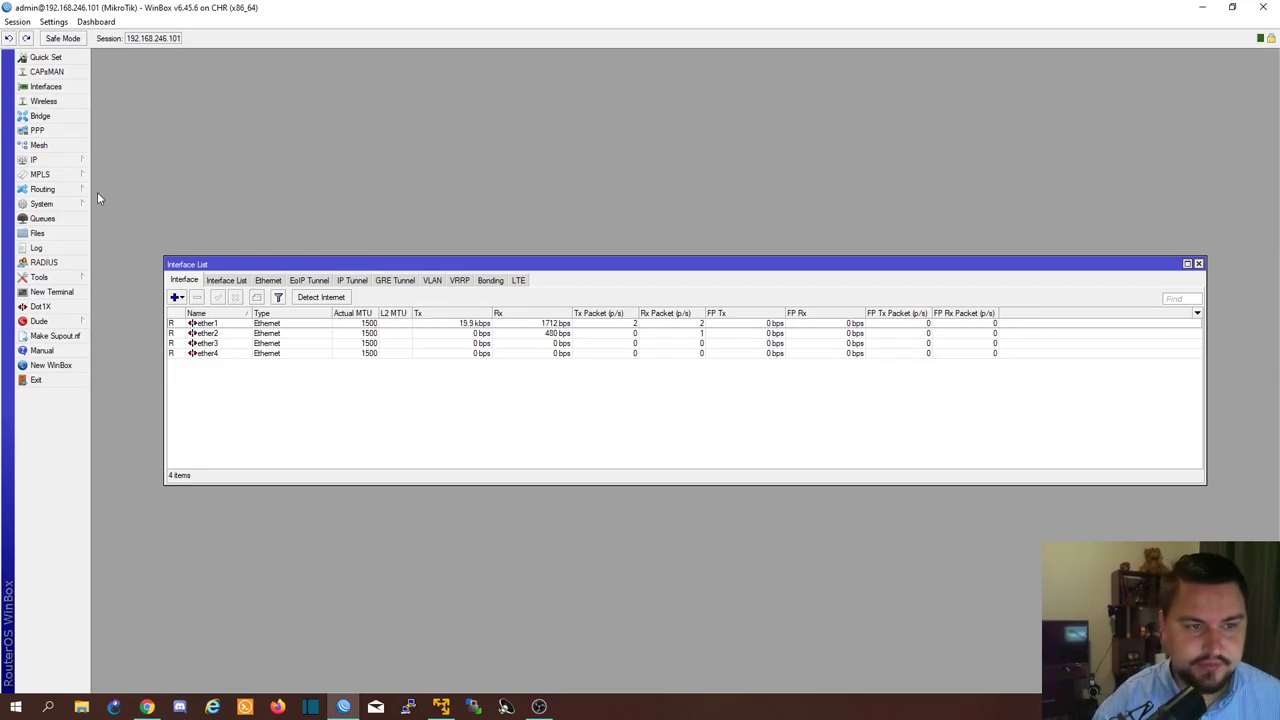
{"action": "left_click", "coordinate": [79, 163]}
{"action": "left_click", "coordinate": [129, 190]}
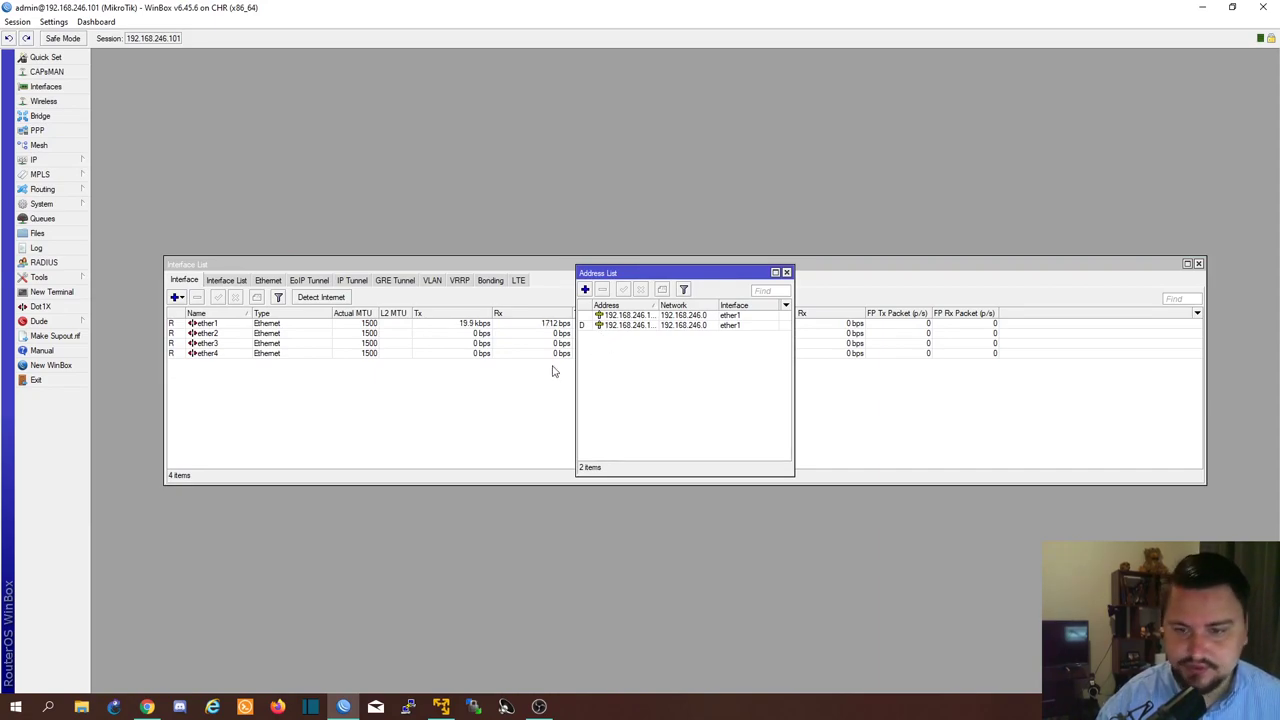
{"action": "left_click_drag", "start_coordinate": [654, 305], "coordinate": [686, 305]}
{"action": "left_click", "coordinate": [660, 326]}
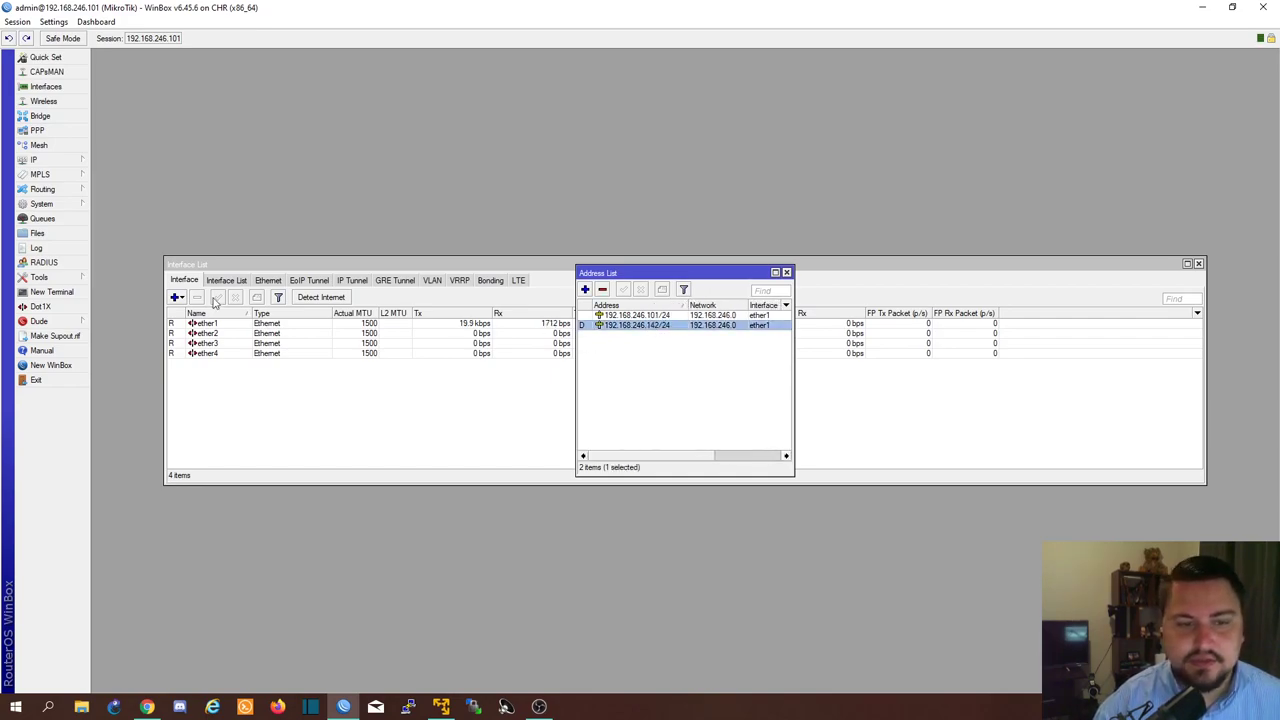
Review the routing table, then bring the Interface List back to the front.
{"action": "left_click", "coordinate": [75, 161]}
{"action": "left_click", "coordinate": [128, 191]}
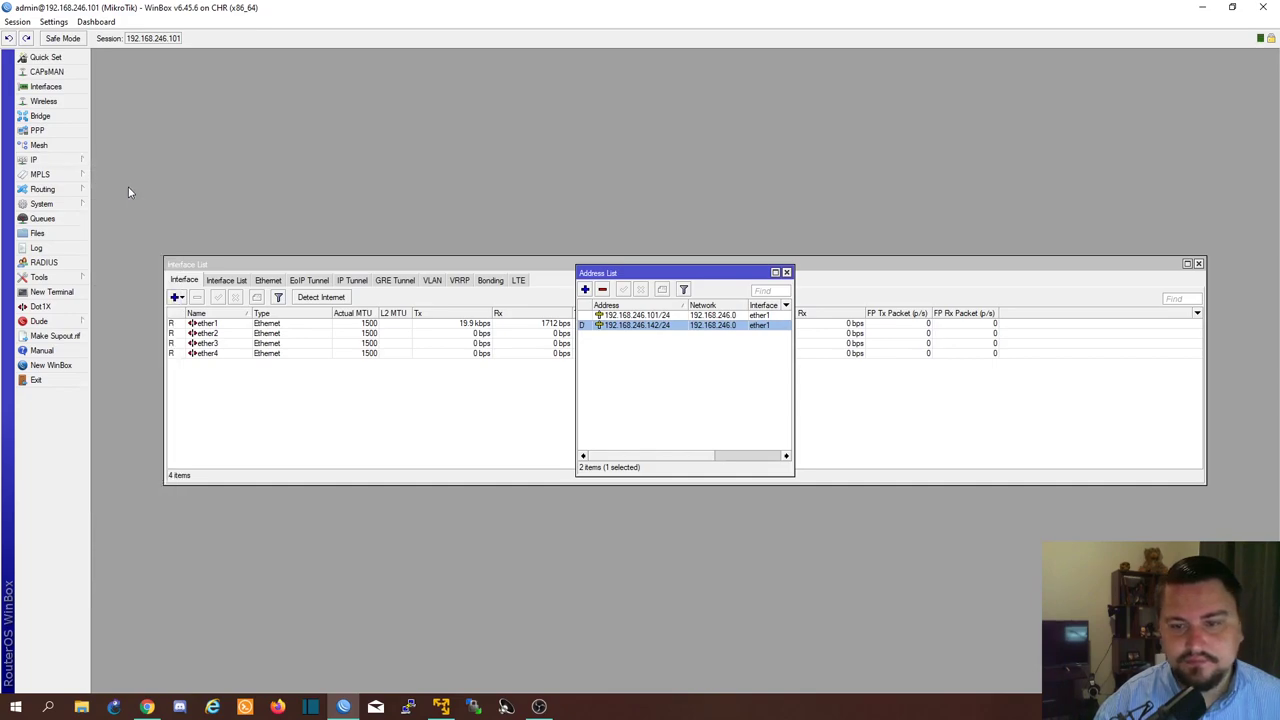
{"action": "left_click", "coordinate": [52, 163]}
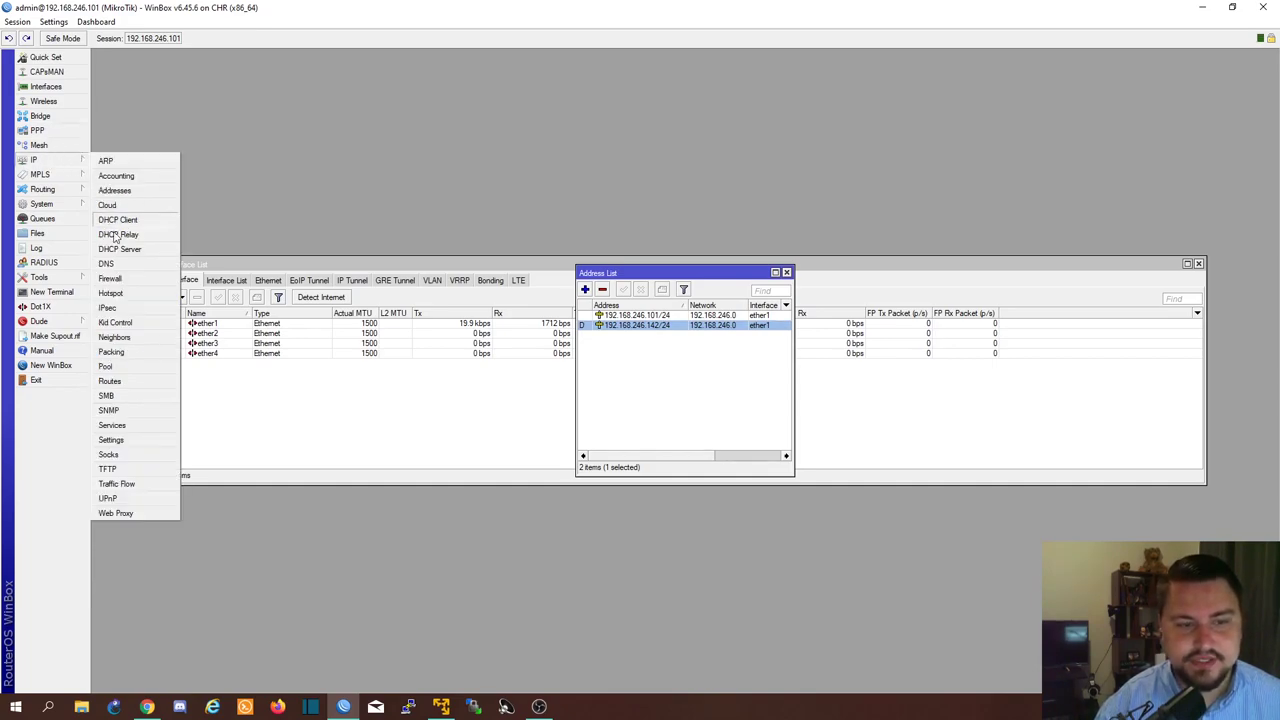
{"action": "left_click", "coordinate": [125, 381]}
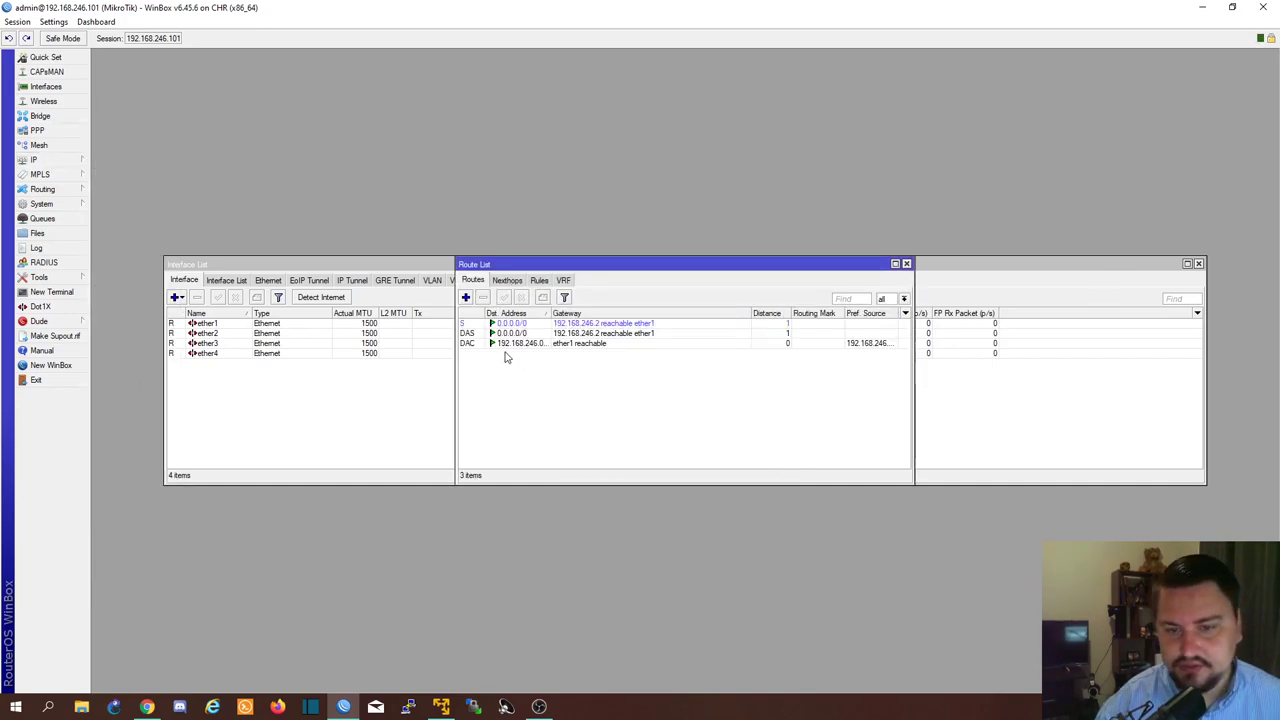
{"action": "left_click", "coordinate": [383, 392]}
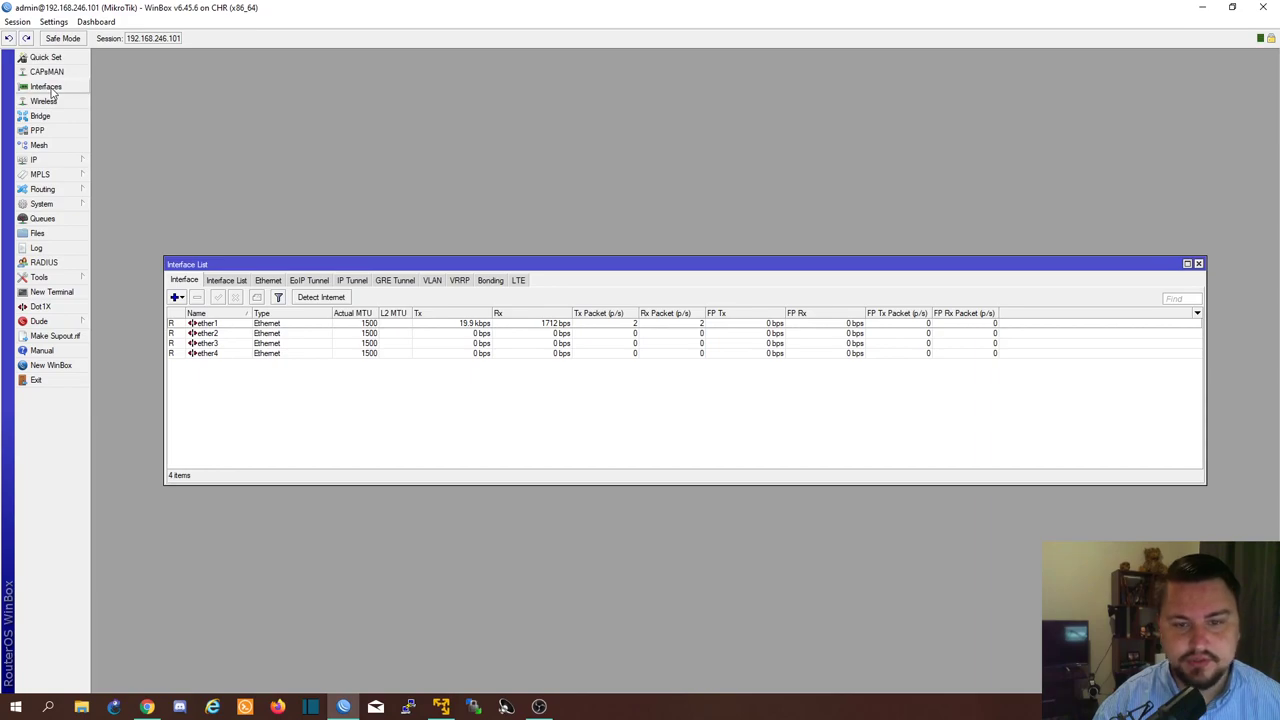
Add a new VRRP interface and replace its default name vrrp1.
{"action": "left_click", "coordinate": [459, 281]}
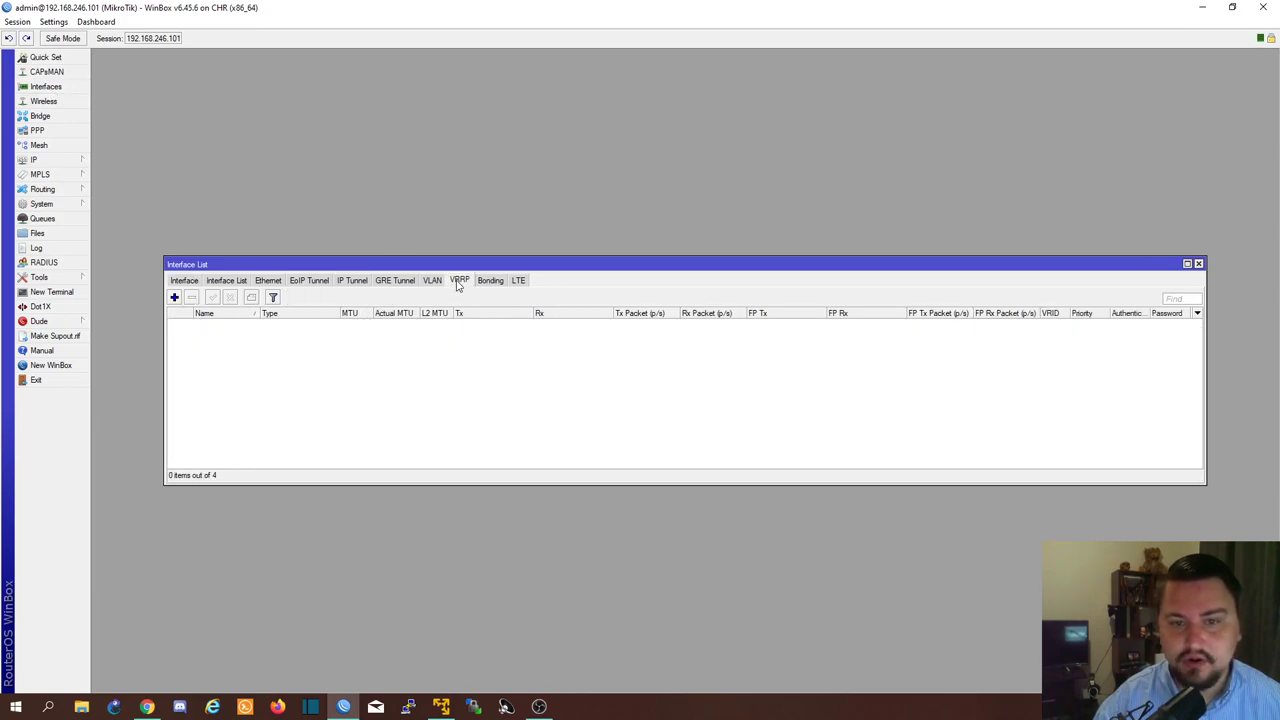
{"action": "left_click", "coordinate": [175, 299]}
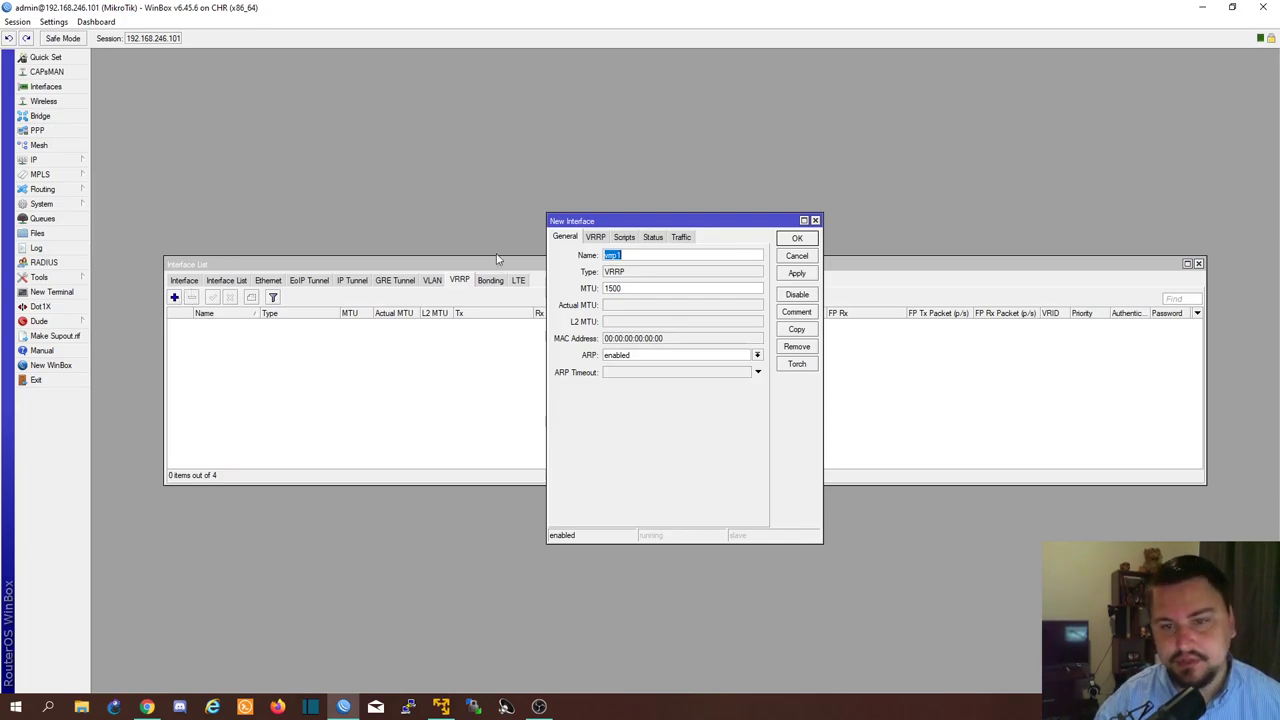
{"action": "left_click", "coordinate": [660, 254]}
{"action": "left_click_drag", "start_coordinate": [643, 258], "coordinate": [471, 258]}
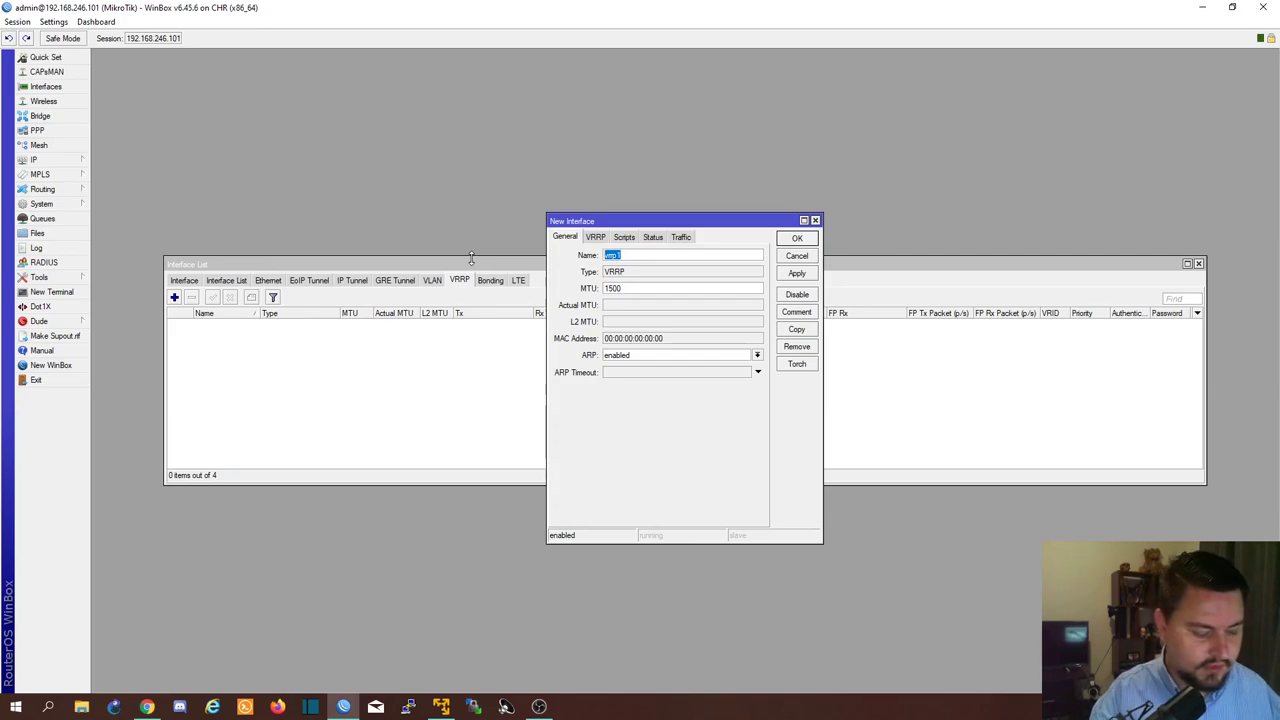
{"action": "type", "text": "VRRP"}
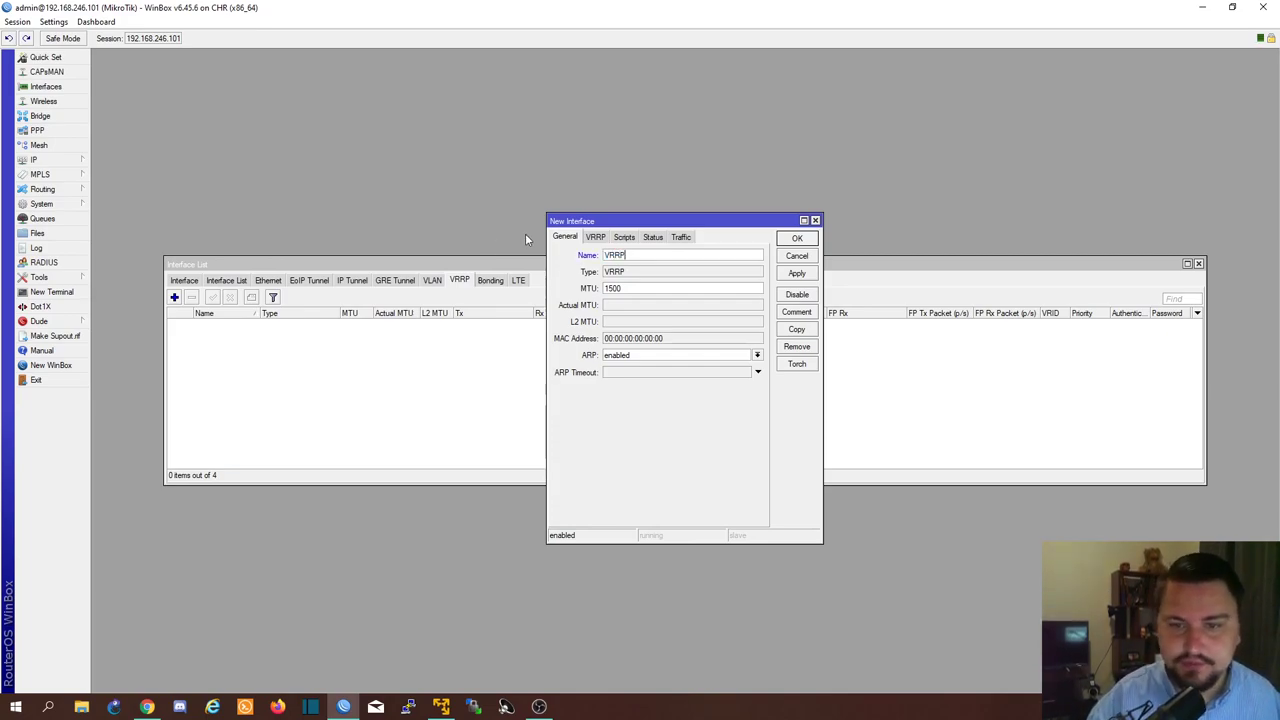
Bind it to ether2 with VRID 50, priority 100 and 1.00 s interval, and apply.
{"action": "left_click", "coordinate": [600, 238]}
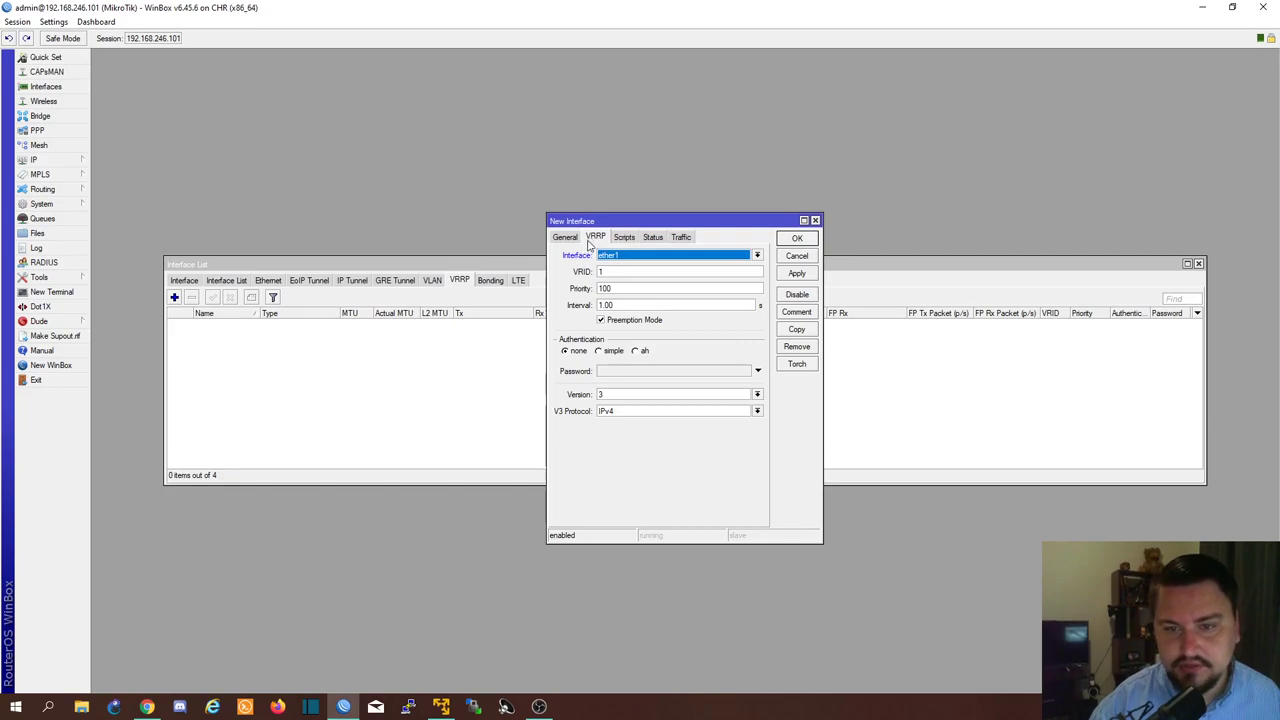
{"action": "left_click", "coordinate": [618, 260]}
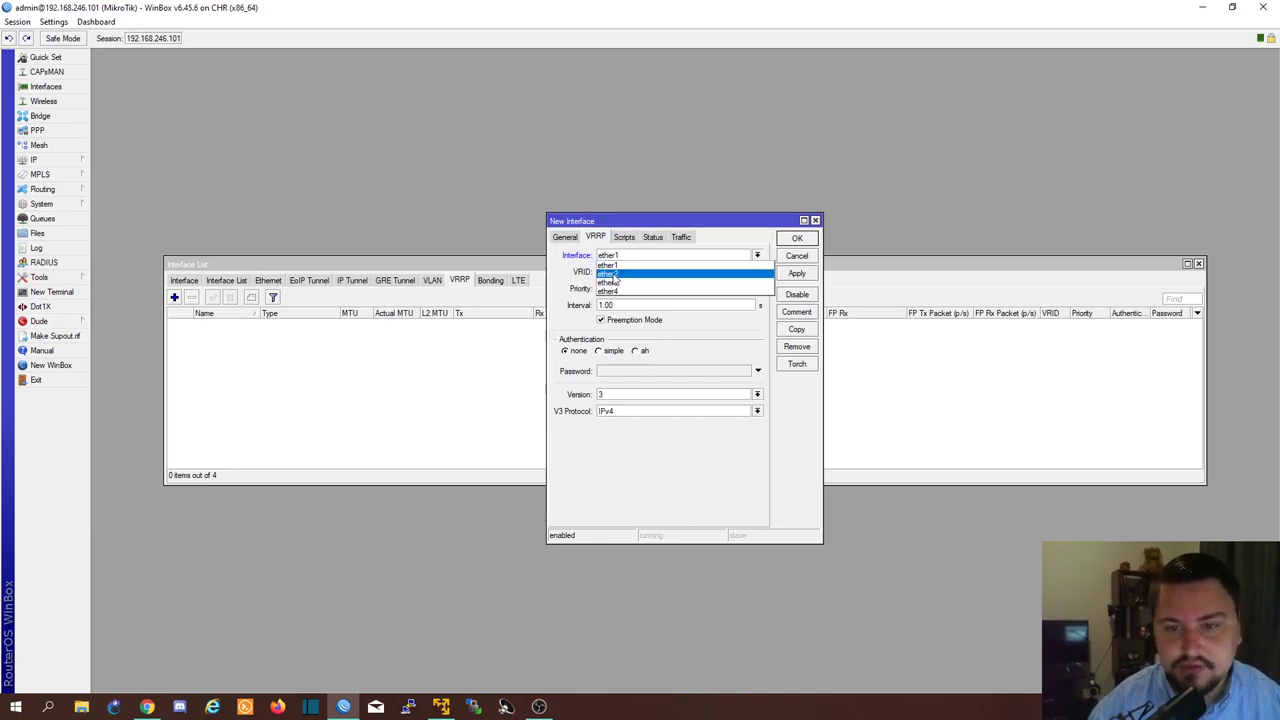
{"action": "left_click", "coordinate": [619, 274]}
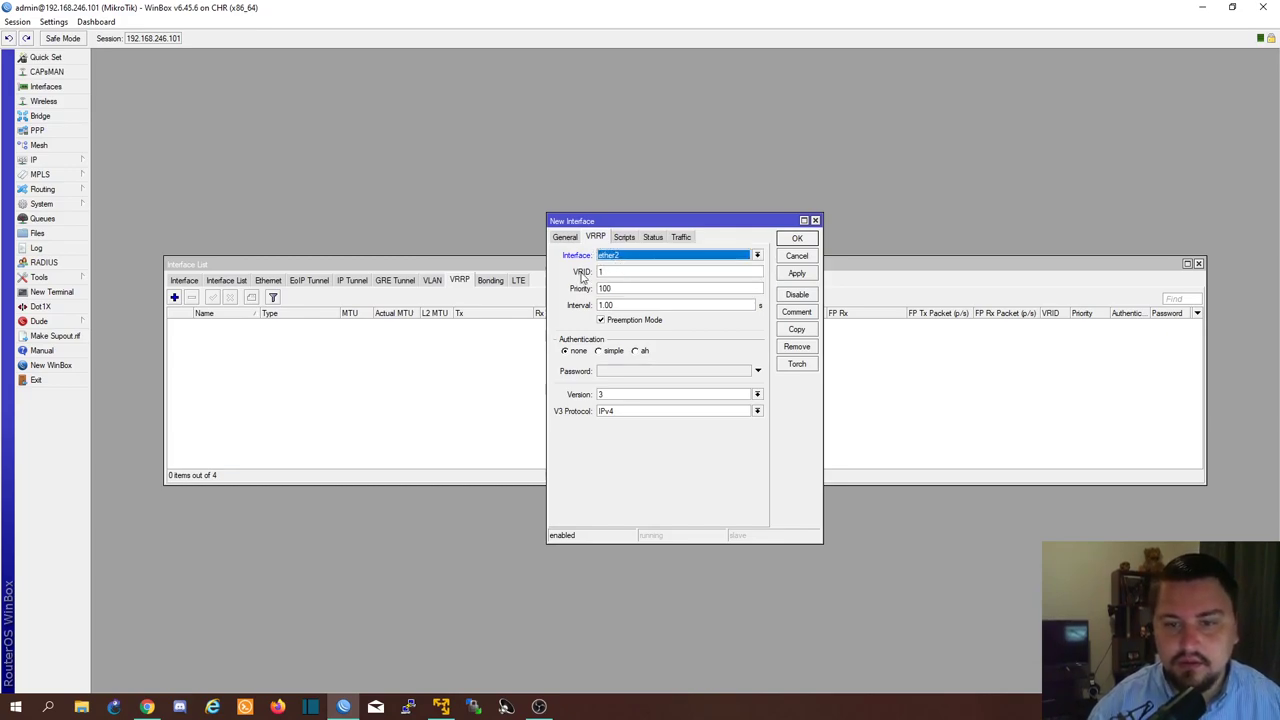
{"action": "key", "text": "Tab"}
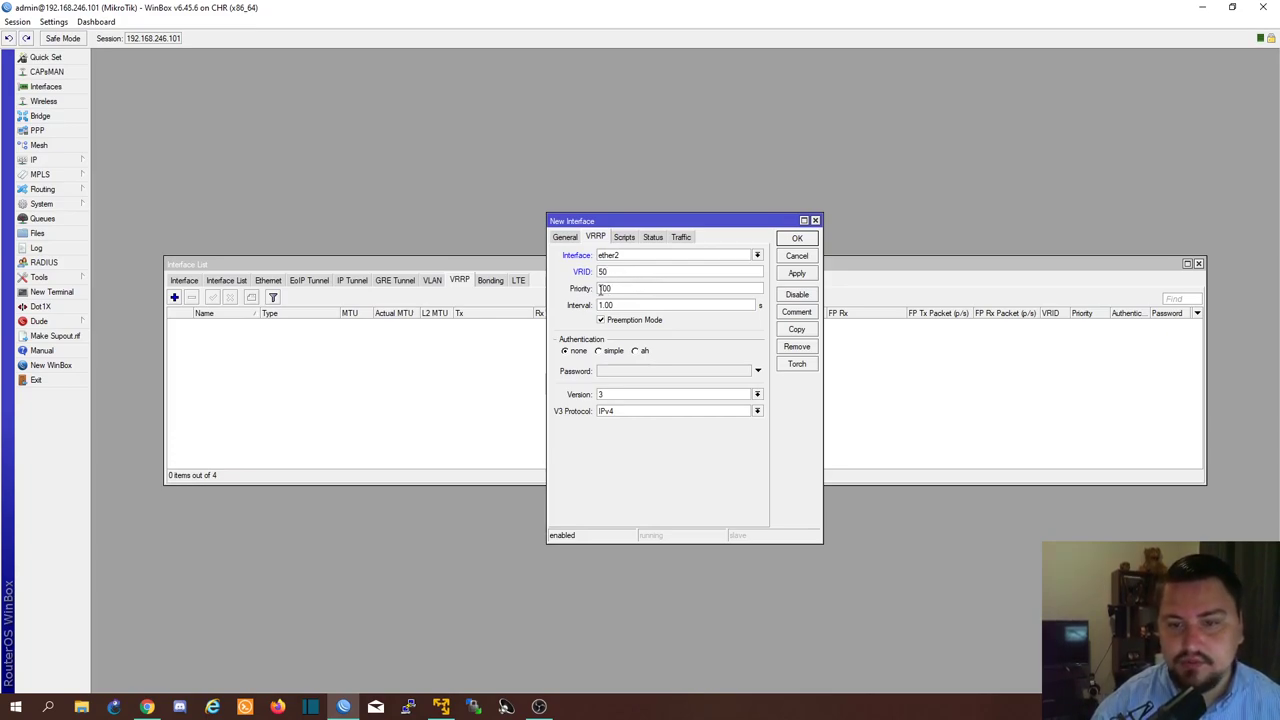
{"action": "key", "text": "Tab"}
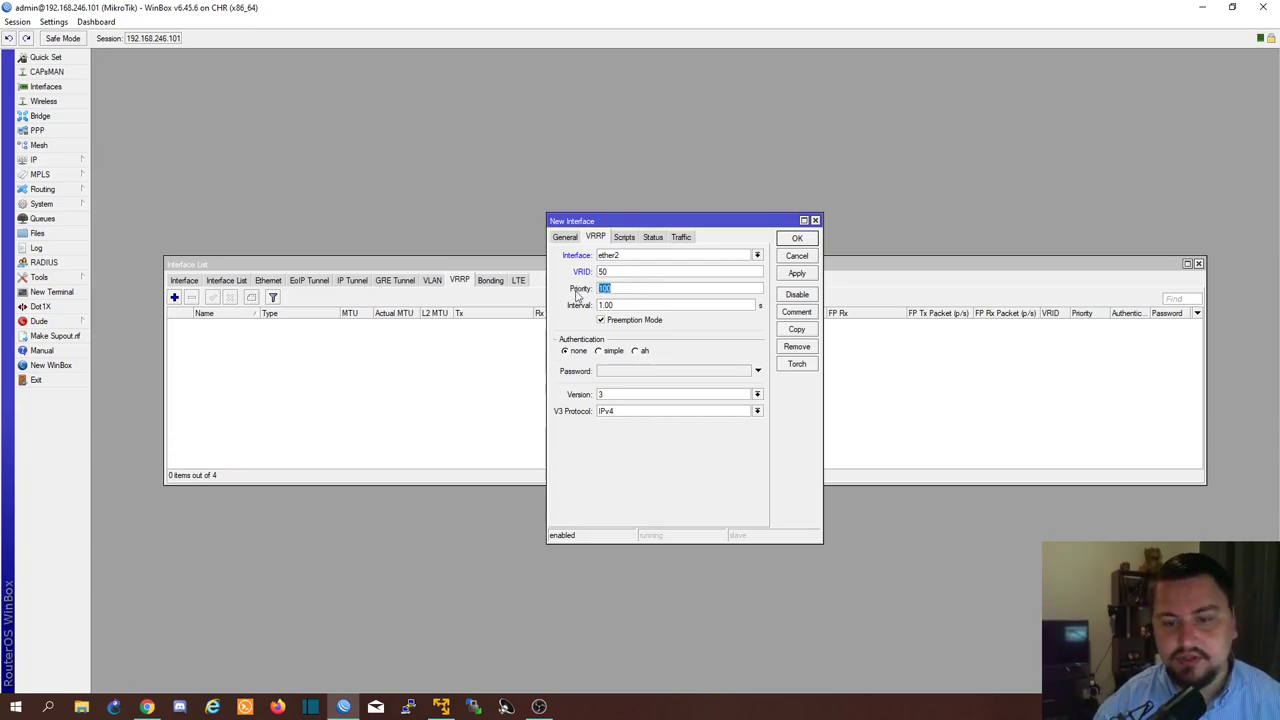
{"action": "key", "text": "BackSpace"}
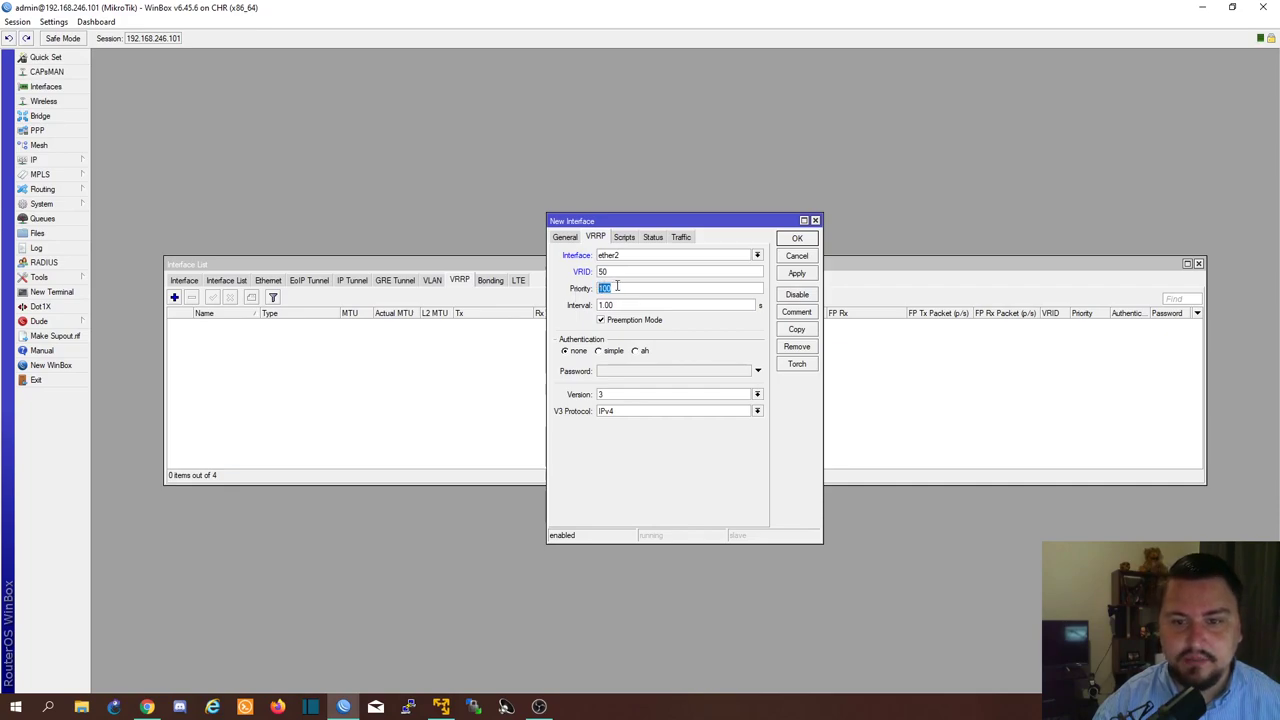
{"action": "left_click_drag", "start_coordinate": [618, 288], "coordinate": [587, 290]}
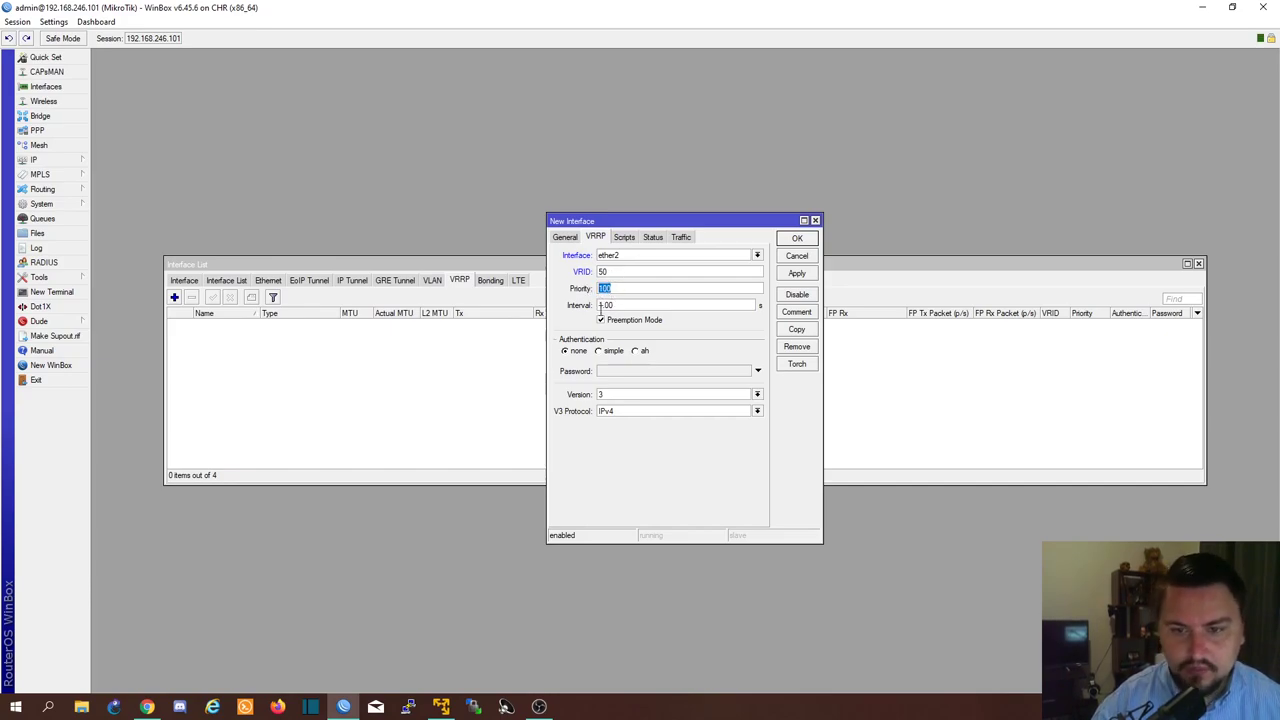
{"action": "left_click_drag", "start_coordinate": [621, 305], "coordinate": [599, 306]}
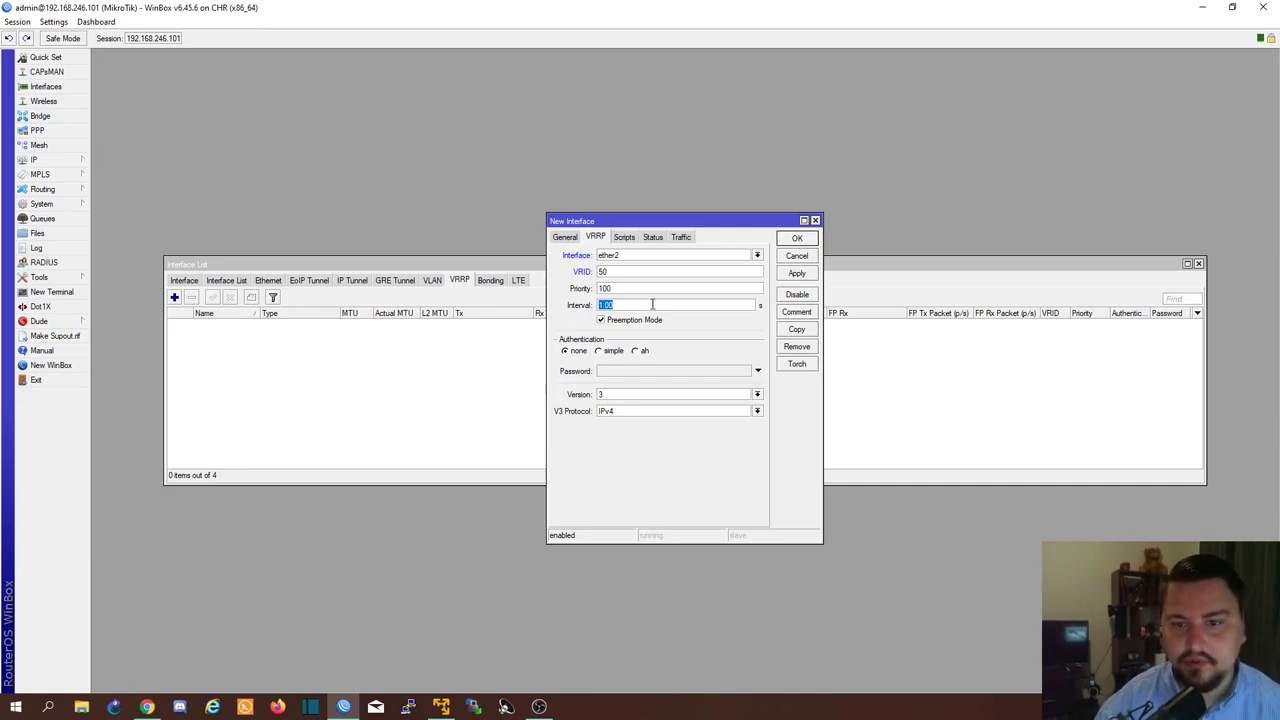
{"action": "left_click", "coordinate": [605, 305]}
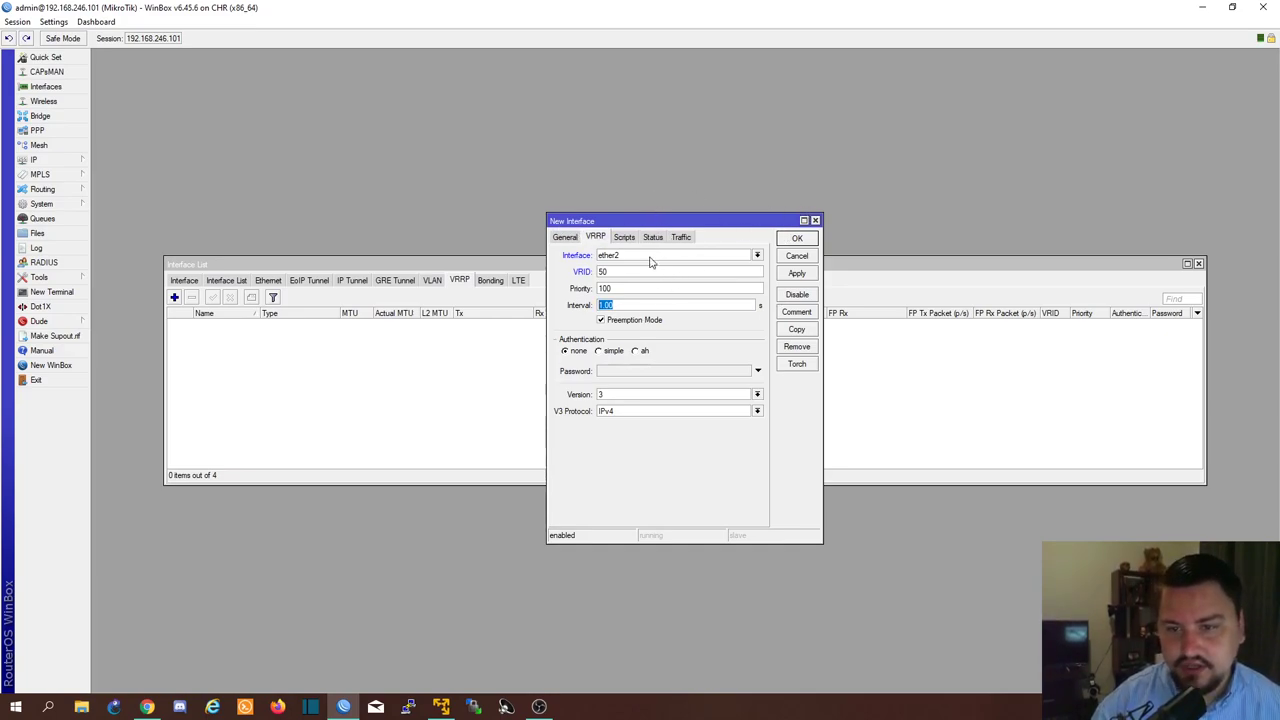
{"action": "left_click", "coordinate": [799, 275]}
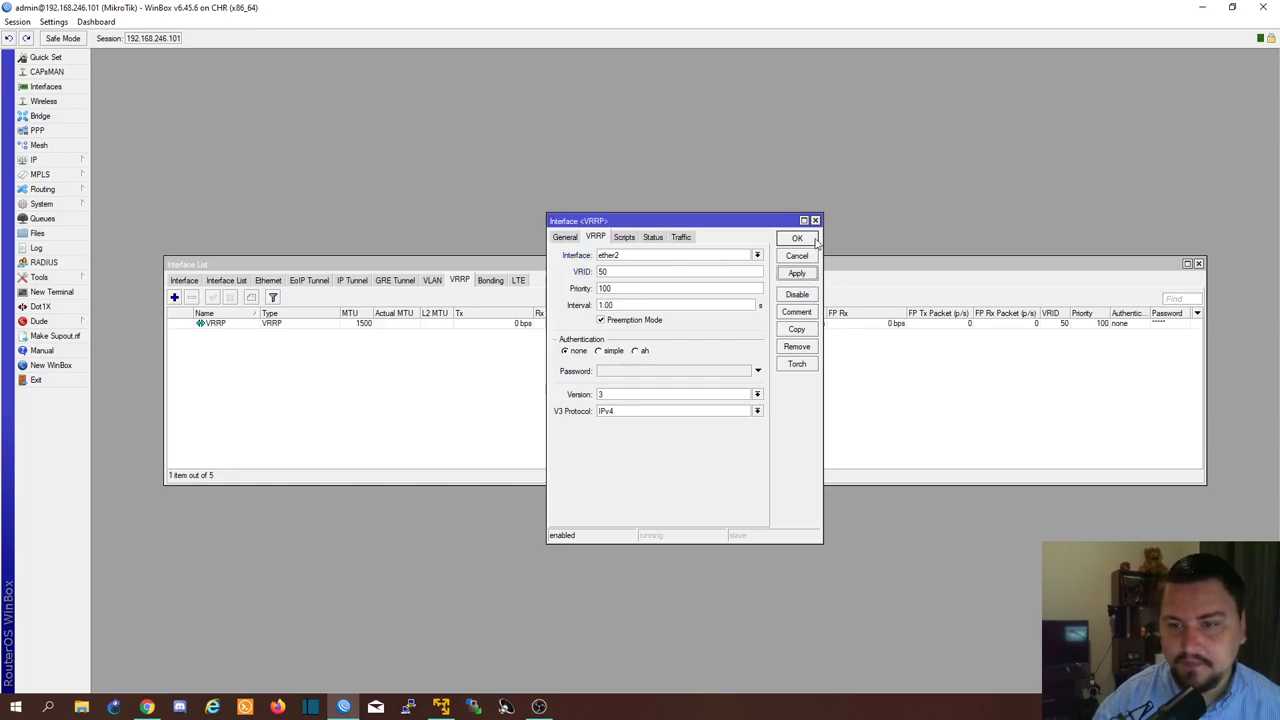
Close the VRRP settings and add the virtual address 10.0.0.1 on the VRRP interface.
{"action": "left_click", "coordinate": [797, 239]}
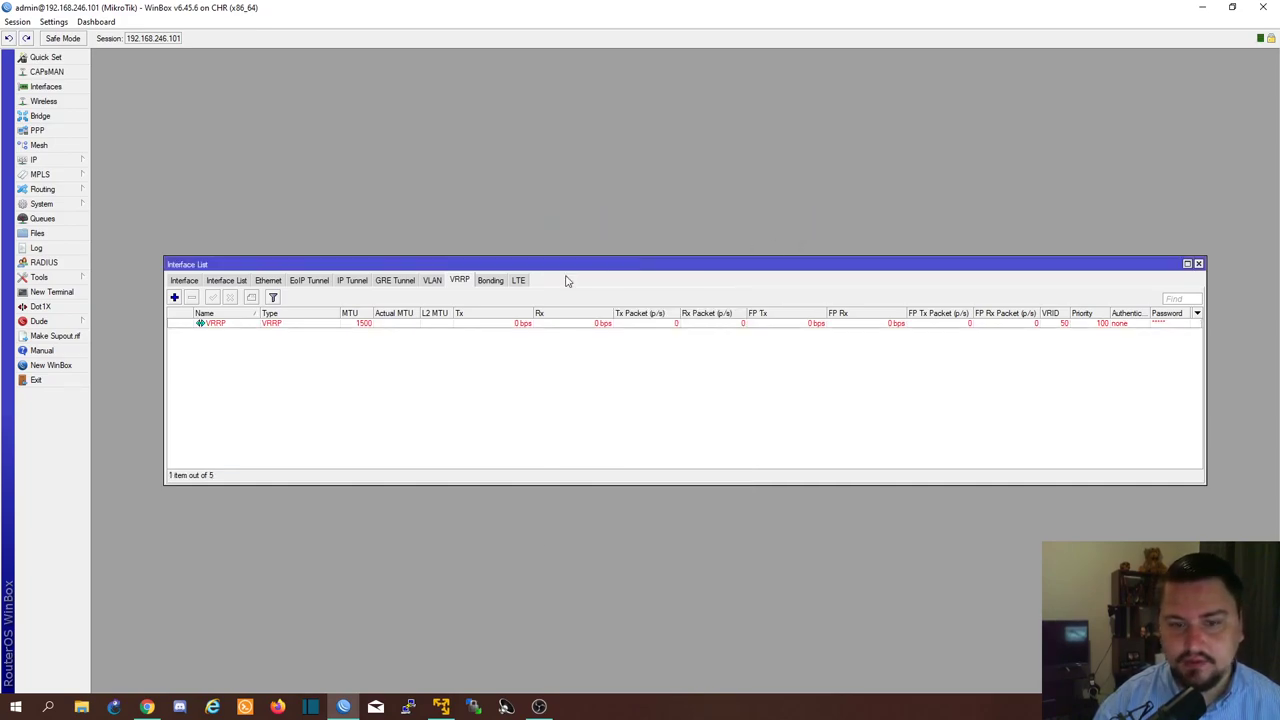
{"action": "left_click", "coordinate": [80, 162]}
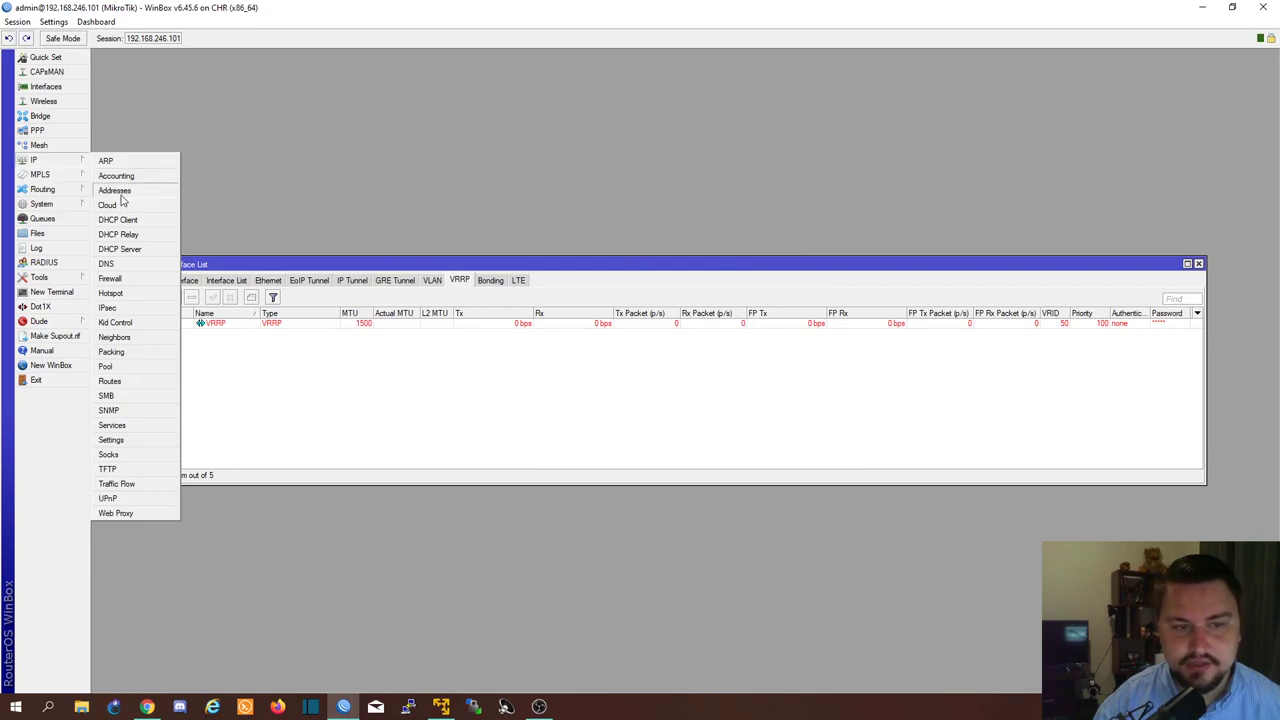
{"action": "left_click", "coordinate": [115, 191]}
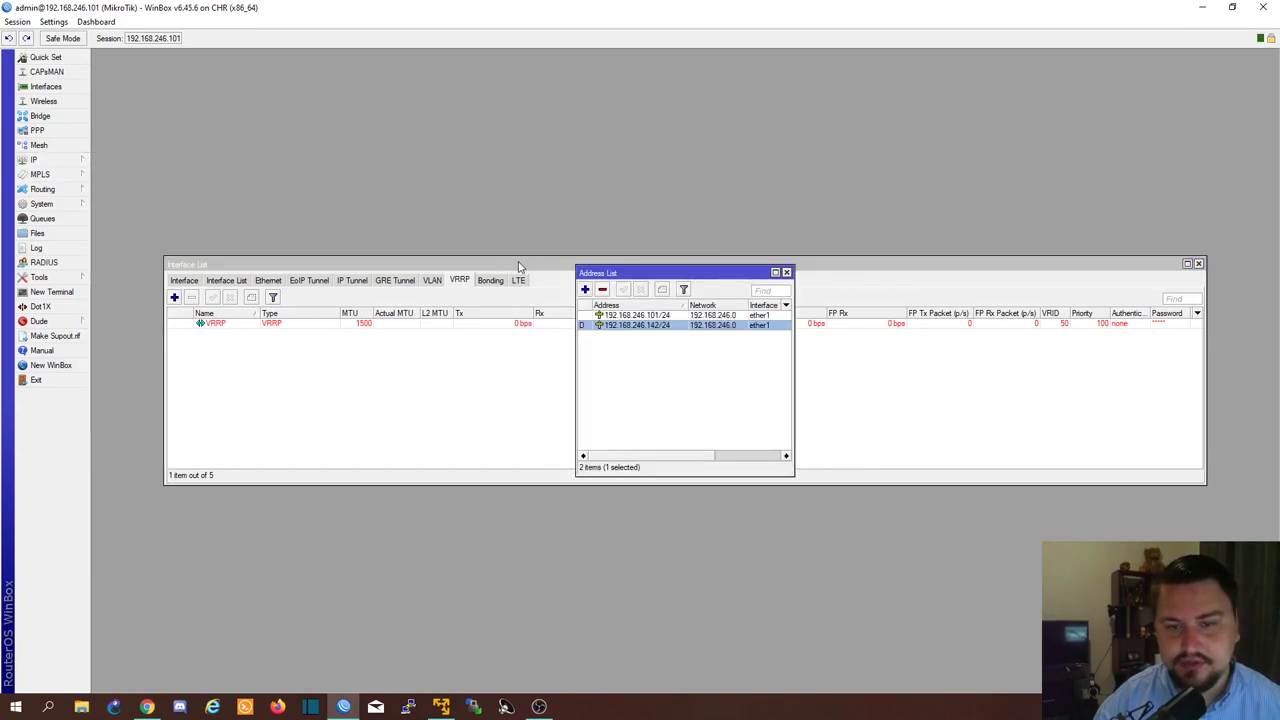
{"action": "left_click", "coordinate": [585, 290]}
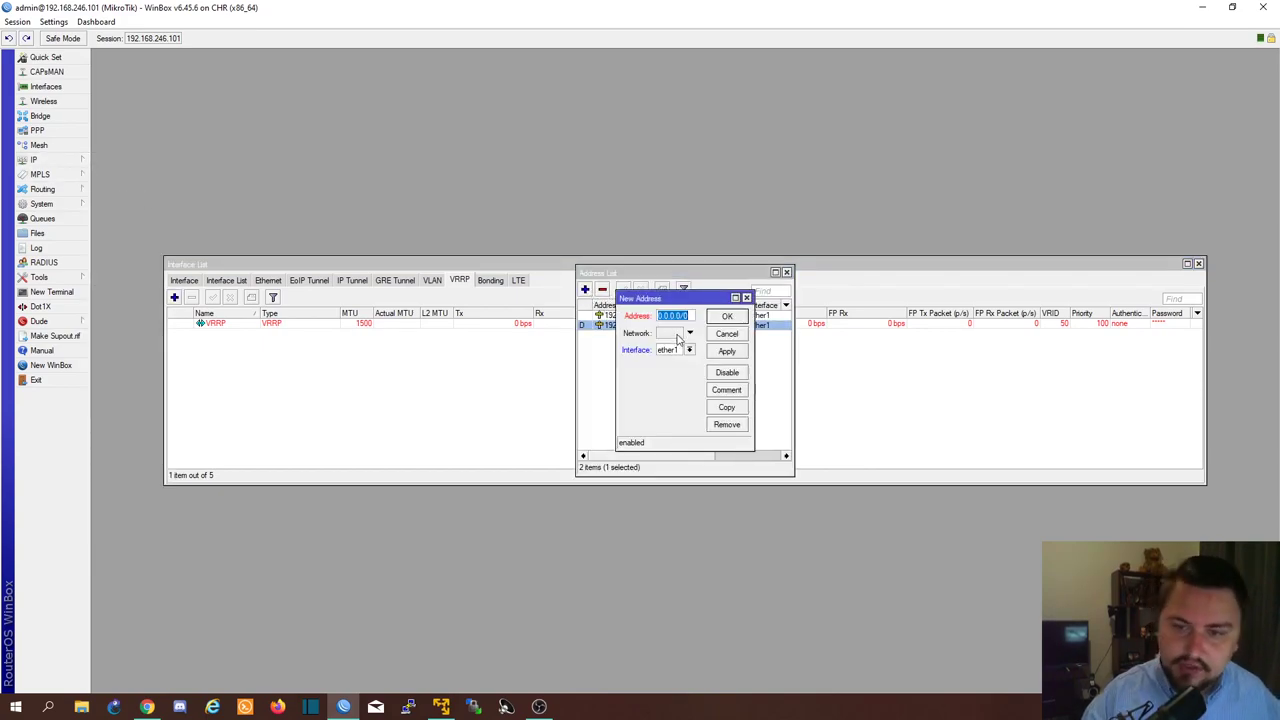
{"action": "type", "text": "10"}
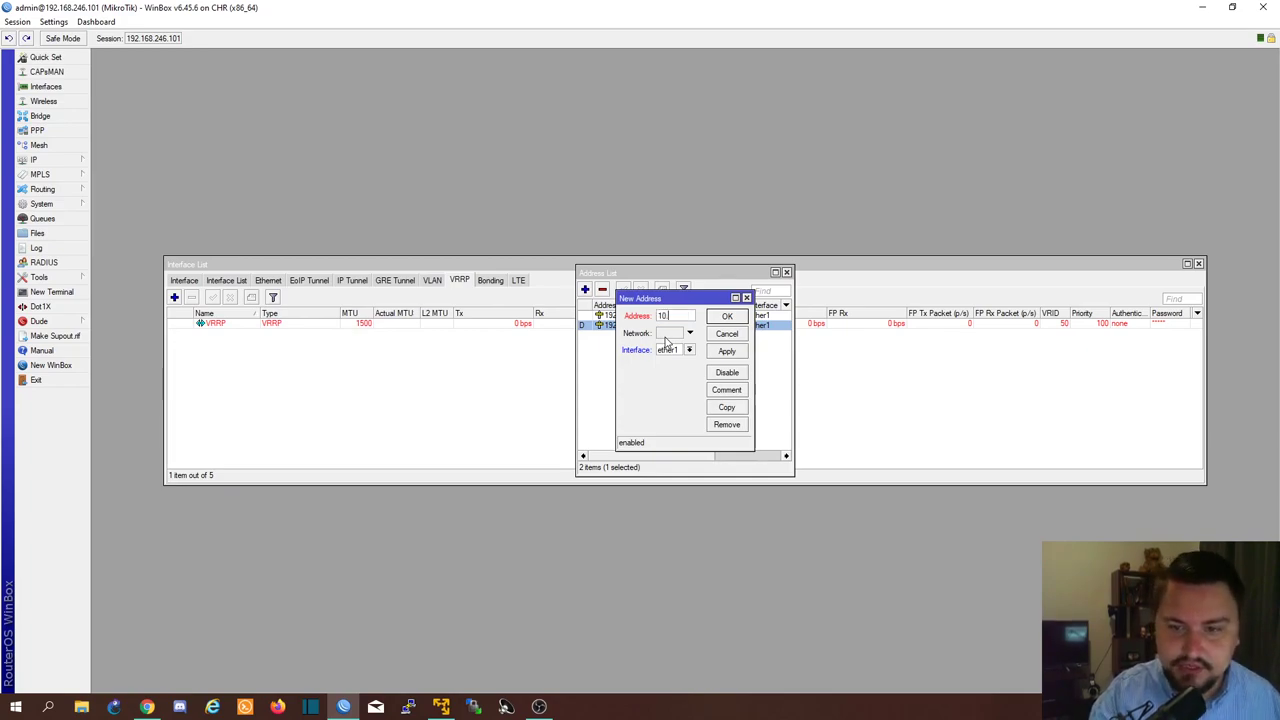
{"action": "type", "text": ".0.0.1/24"}
{"action": "left_click", "coordinate": [667, 351]}
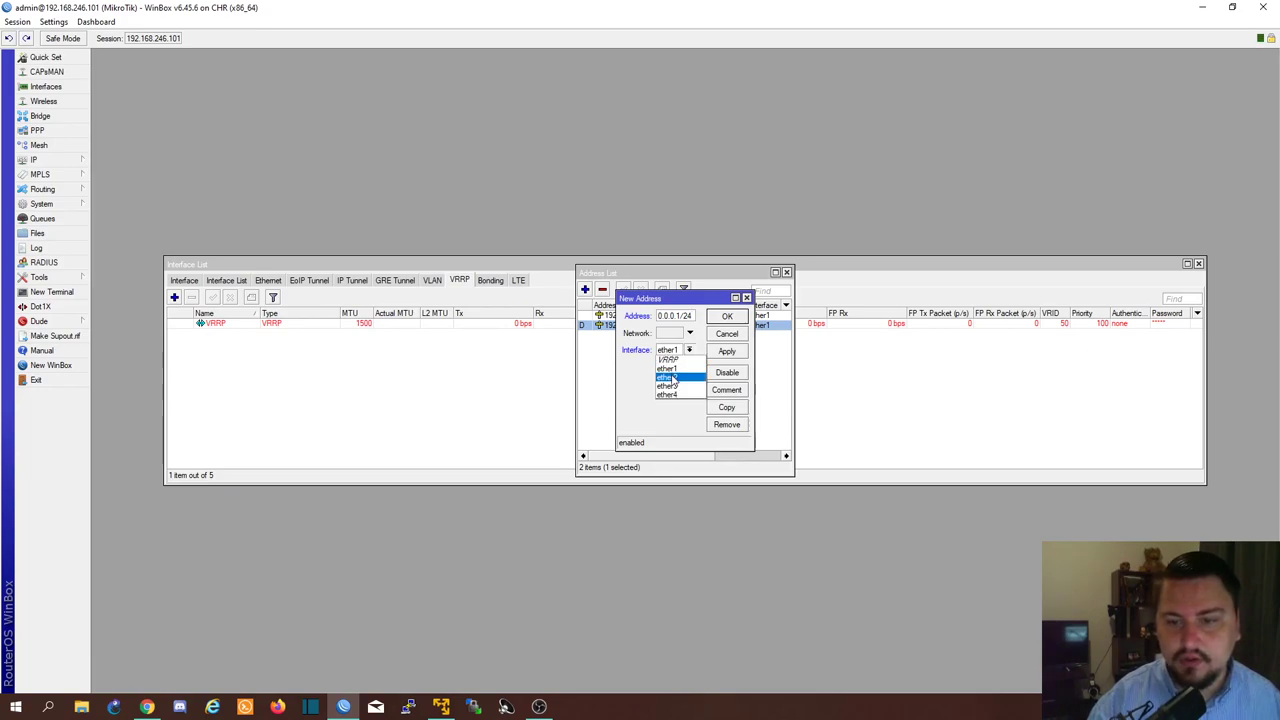
{"action": "left_click", "coordinate": [668, 359]}
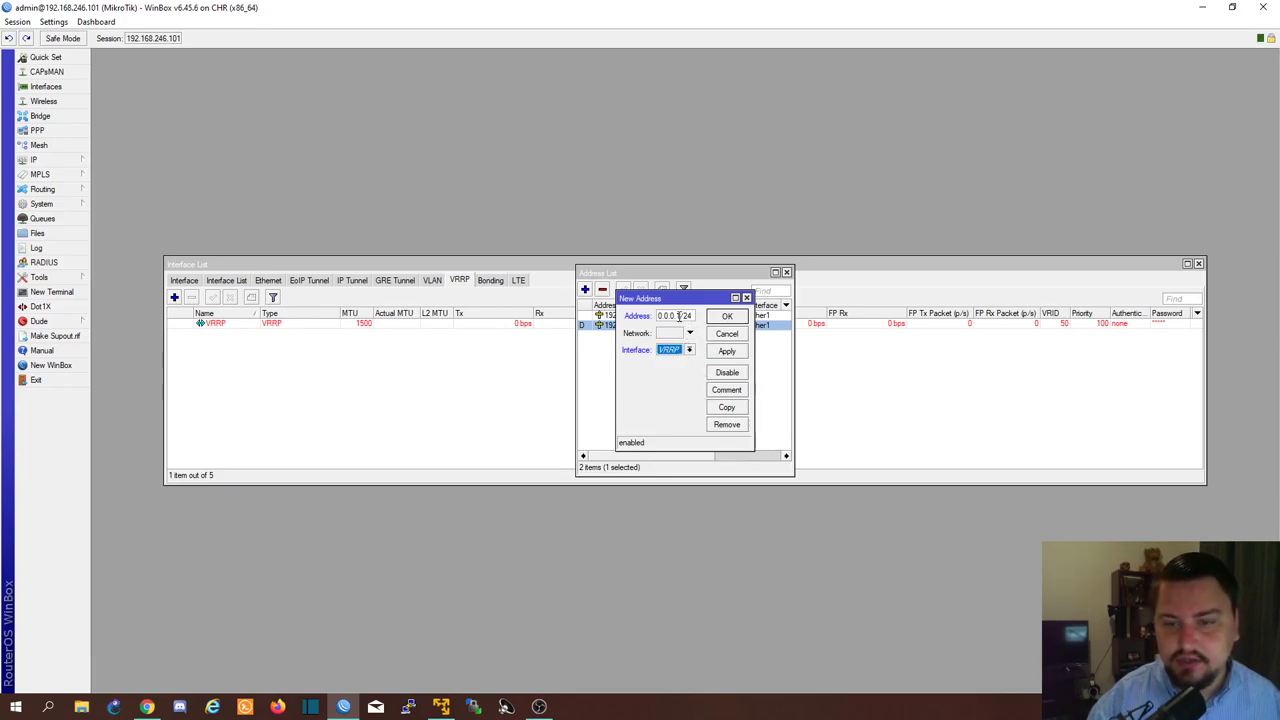
{"action": "double_click", "coordinate": [681, 316]}
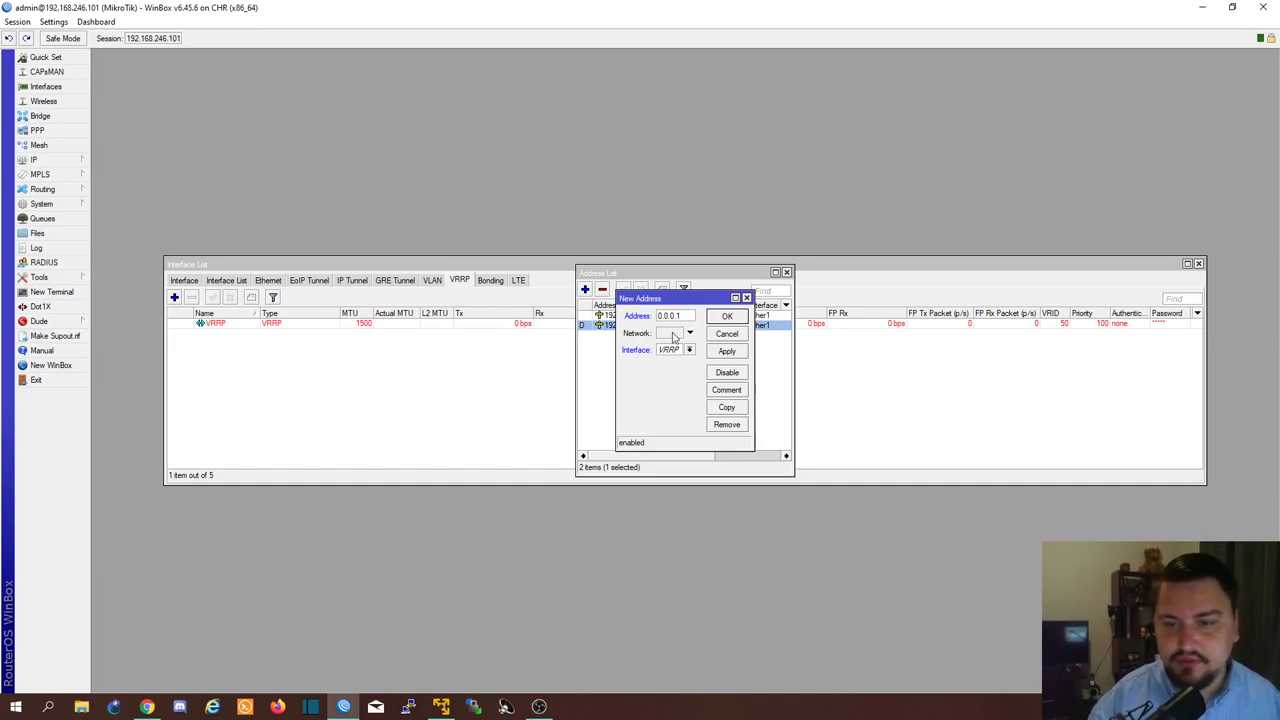
{"action": "left_click", "coordinate": [738, 355]}
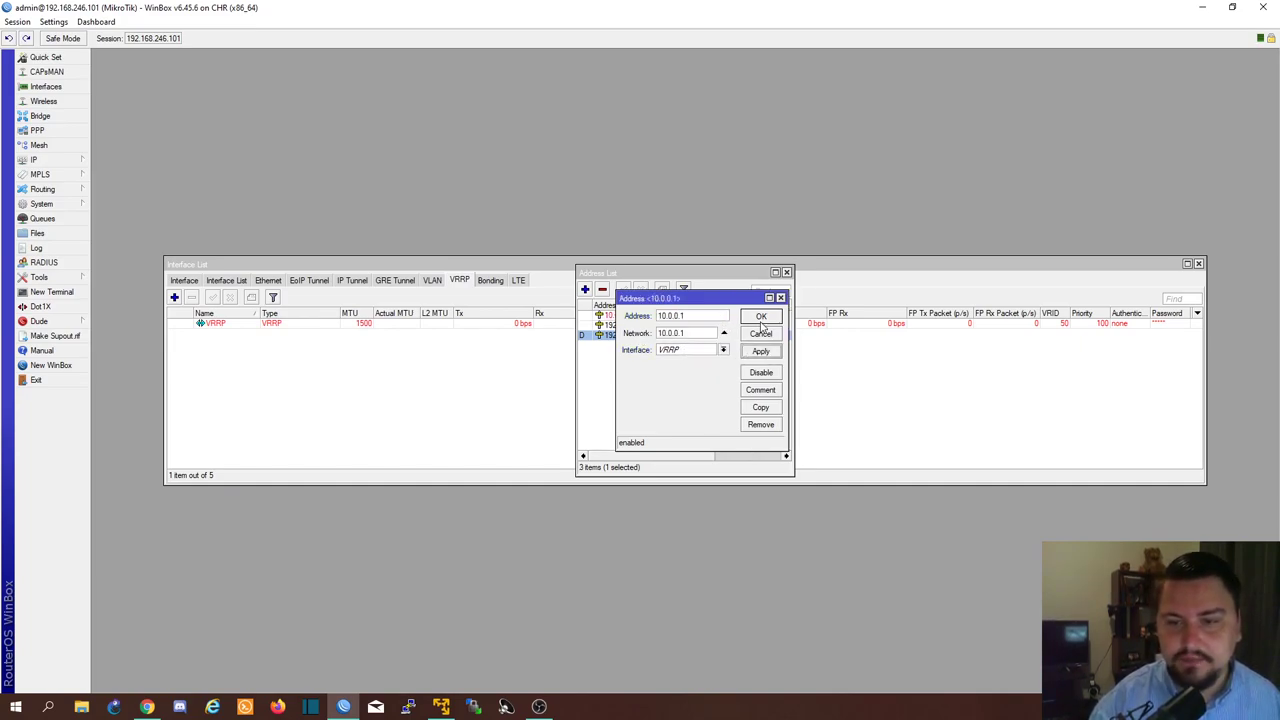
{"action": "left_click", "coordinate": [760, 316]}
Add 10.0.0.3/24 on ether2, close the Address List, and select the VRRP interface.
{"action": "left_click", "coordinate": [586, 289]}
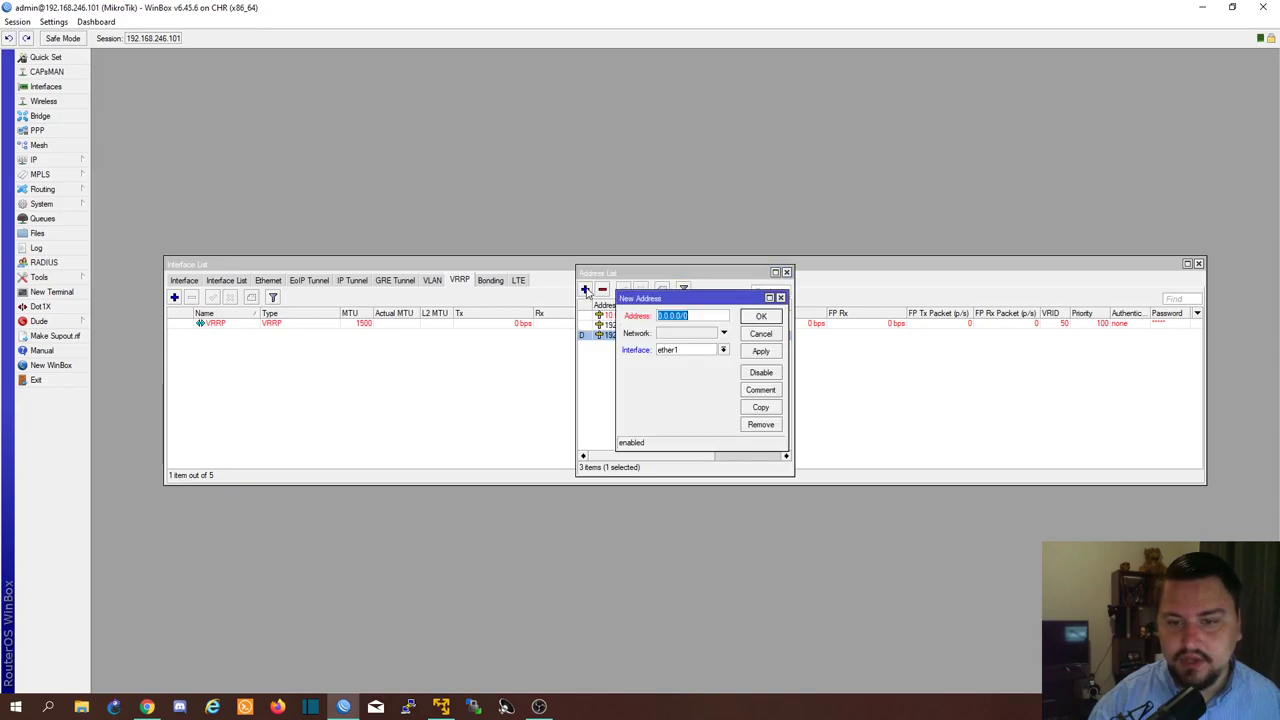
{"action": "left_click", "coordinate": [659, 315]}
{"action": "type", "text": "10.0.0"}
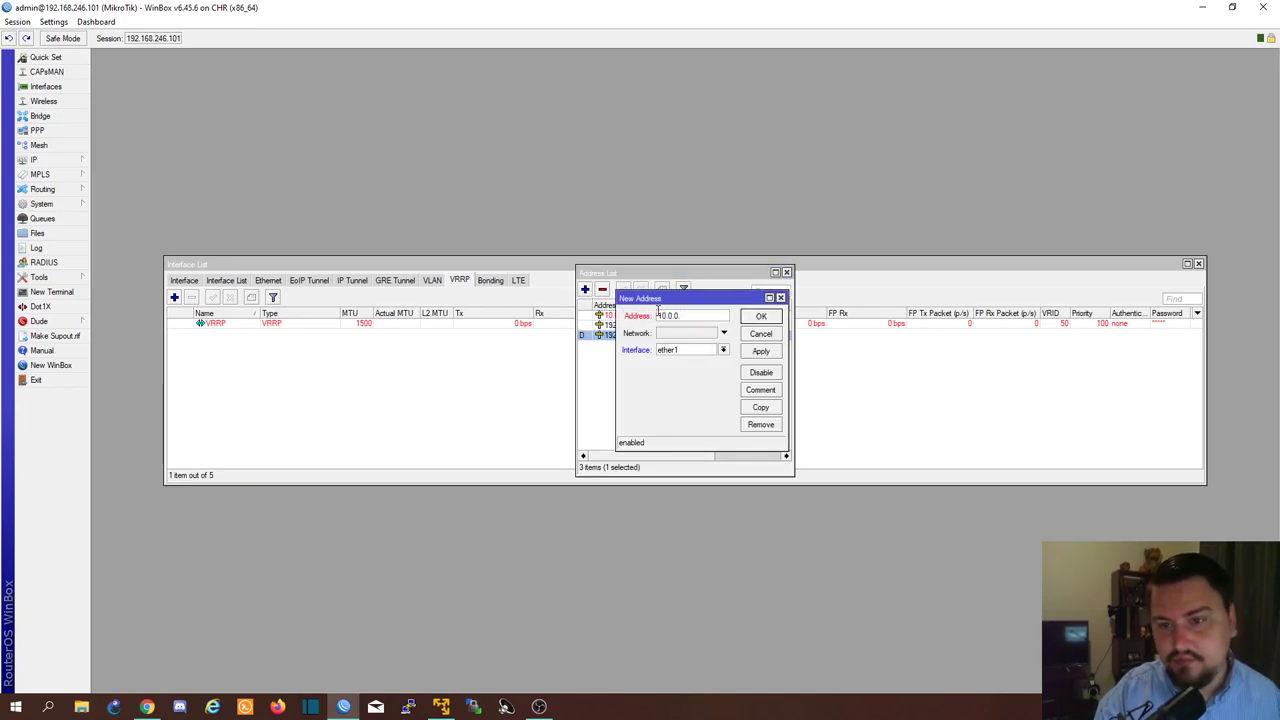
{"action": "type", "text": ".3/24"}
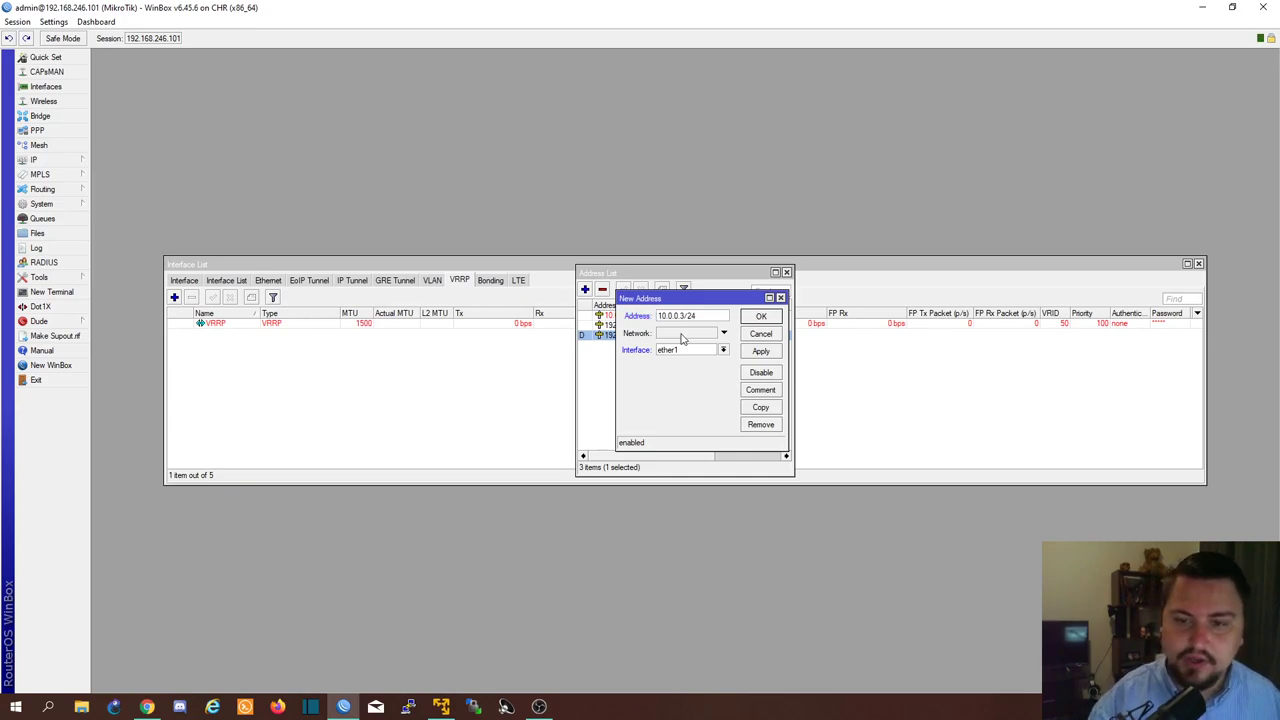
{"action": "left_click", "coordinate": [699, 350]}
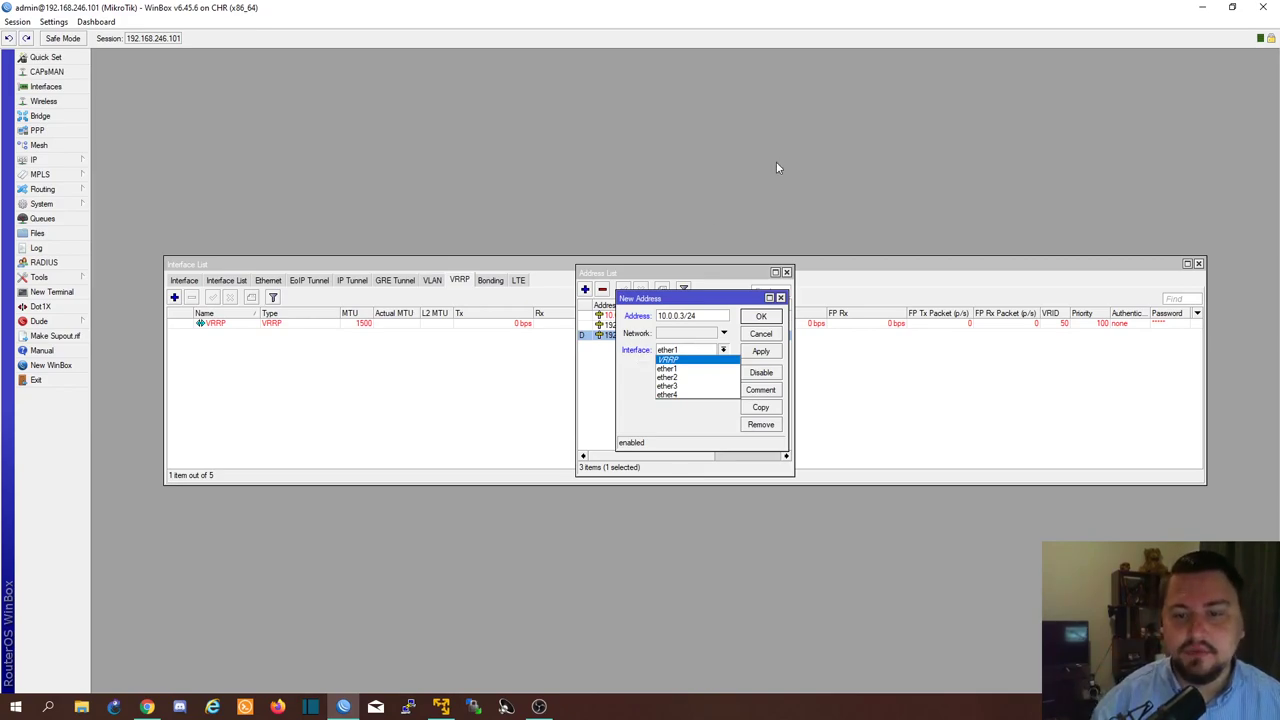
{"action": "left_click", "coordinate": [690, 377]}
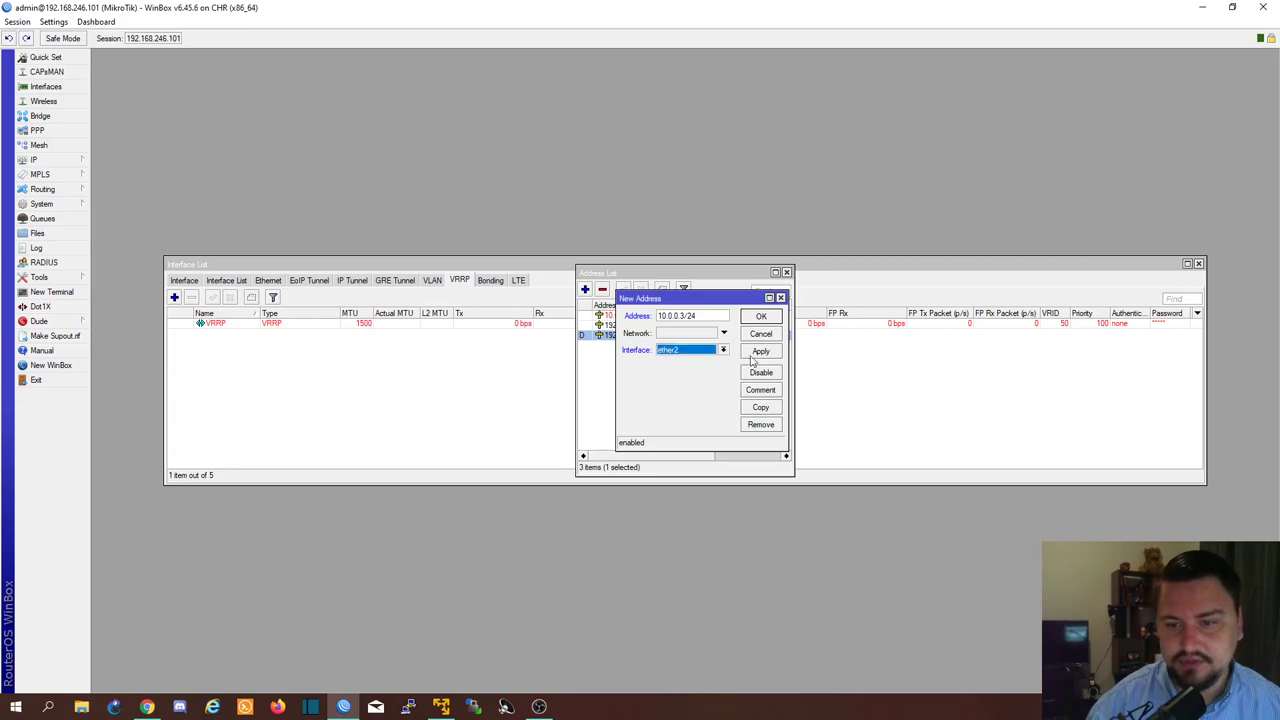
{"action": "left_click", "coordinate": [761, 351]}
{"action": "left_click", "coordinate": [761, 316]}
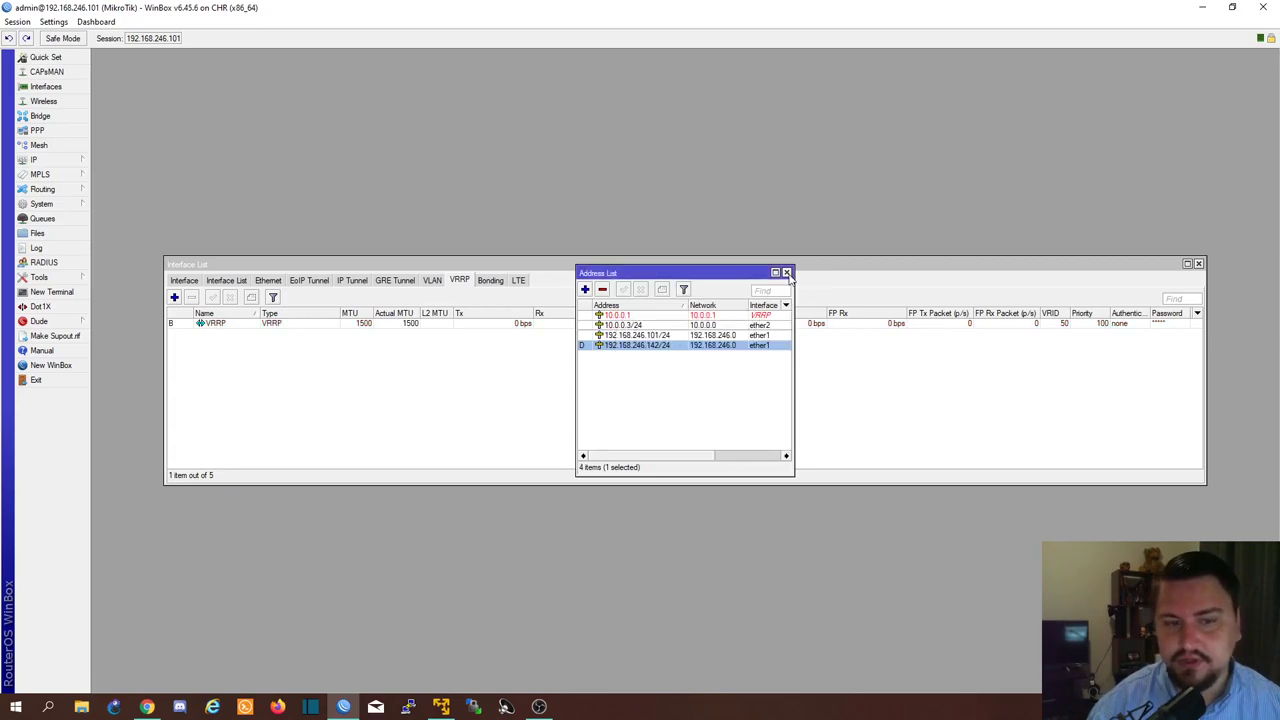
{"action": "left_click", "coordinate": [786, 272]}
{"action": "left_click", "coordinate": [215, 325]}
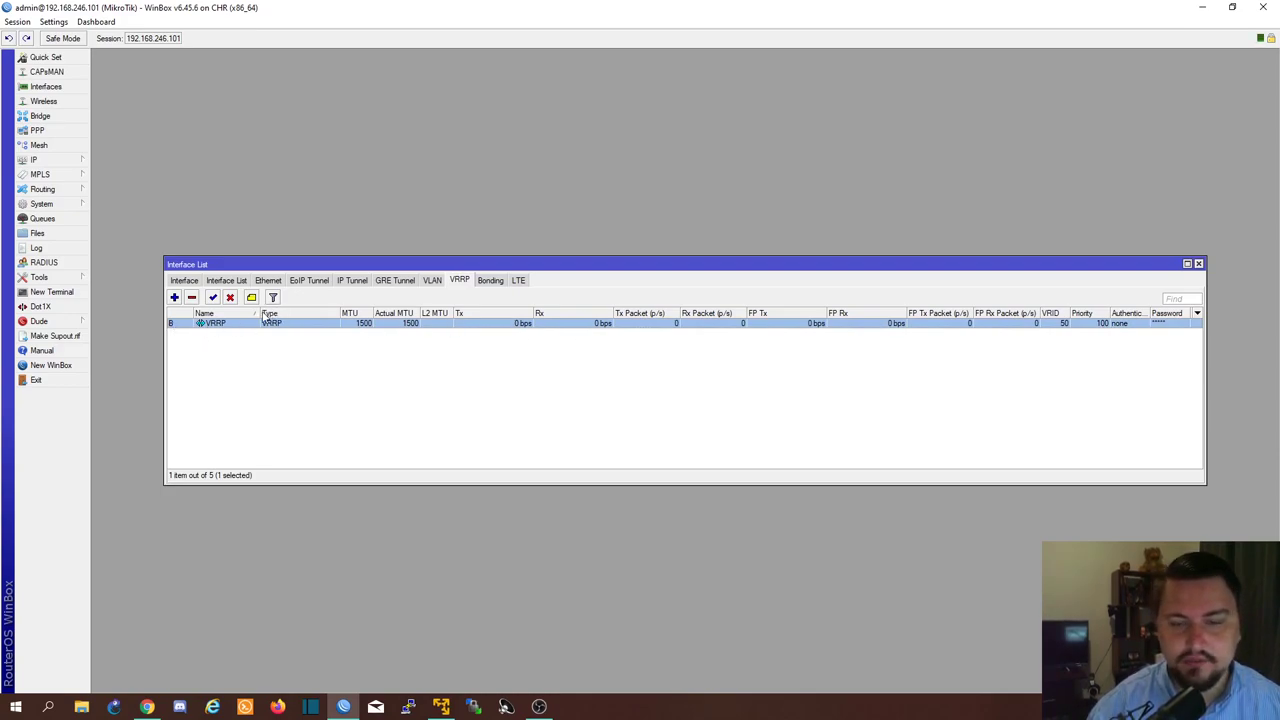
Open the PC node's console in EVE-NG and move it off R1's console.
{"action": "left_click", "coordinate": [147, 707]}
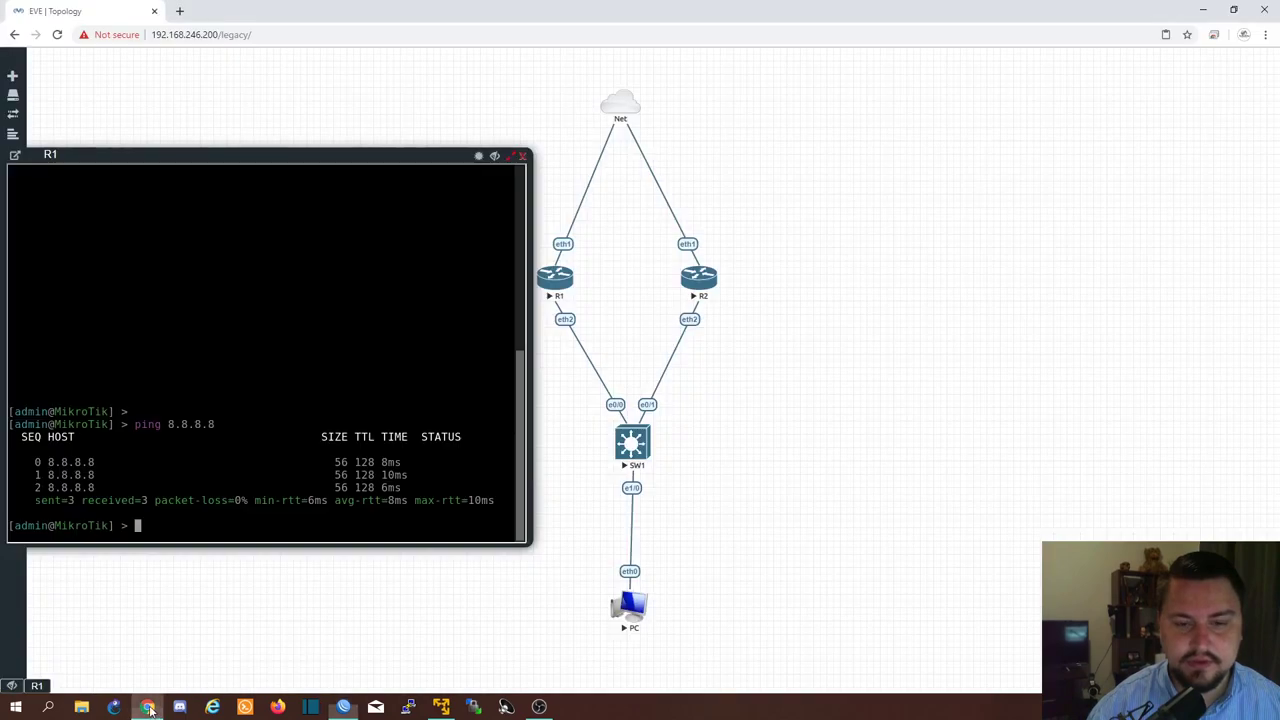
{"action": "left_click", "coordinate": [629, 606]}
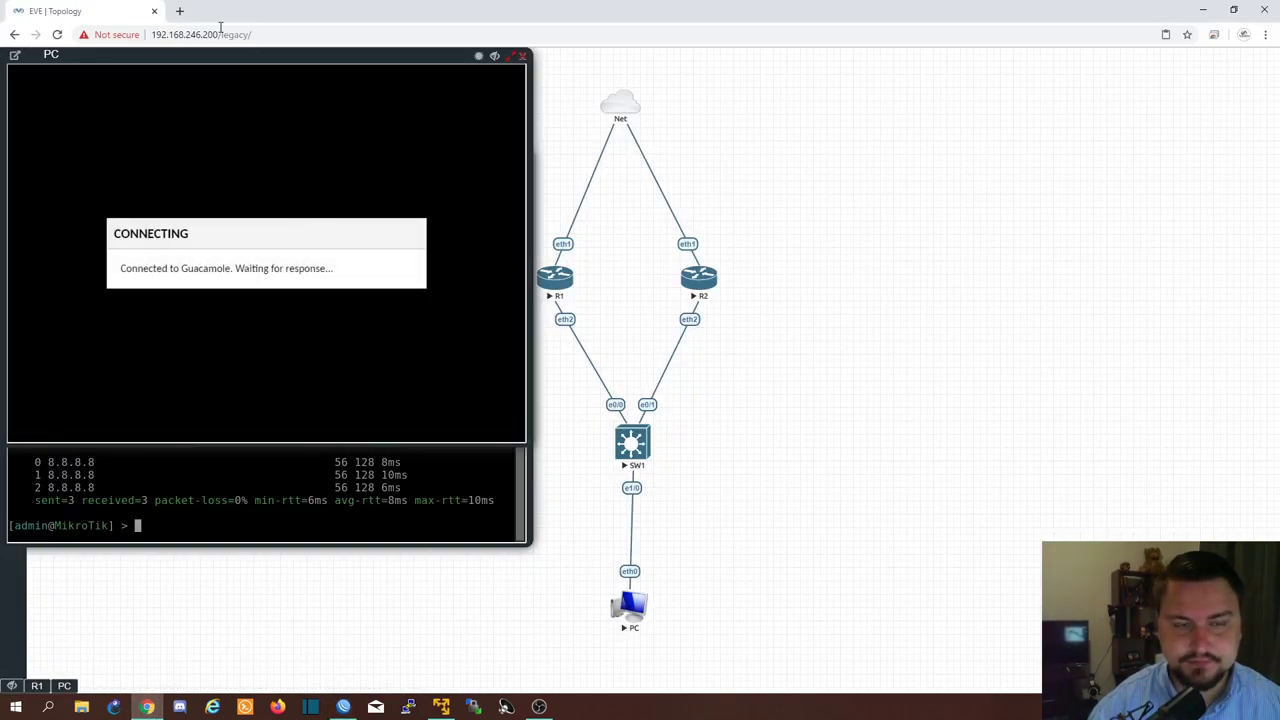
{"action": "left_click_drag", "start_coordinate": [222, 55], "coordinate": [777, 162]}
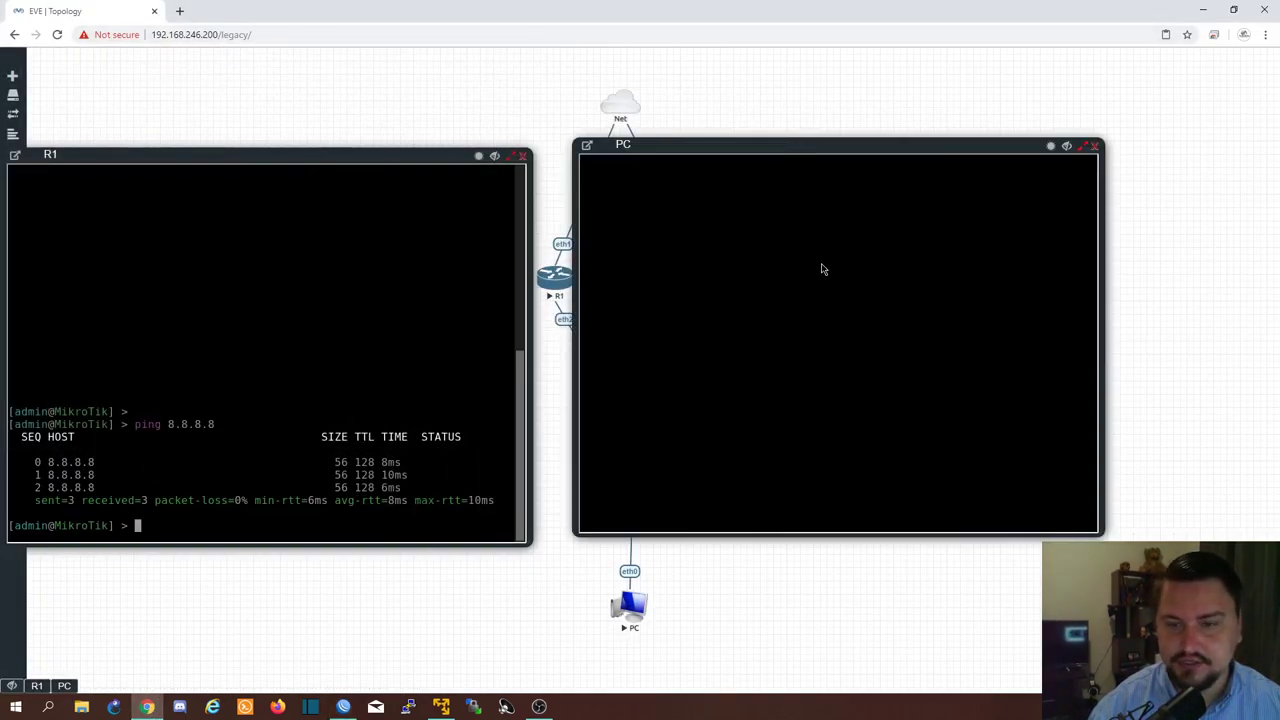
Ping 8.8.8.8 from a MATE Terminal on the PC, then close the terminal.
{"action": "left_click", "coordinate": [655, 170]}
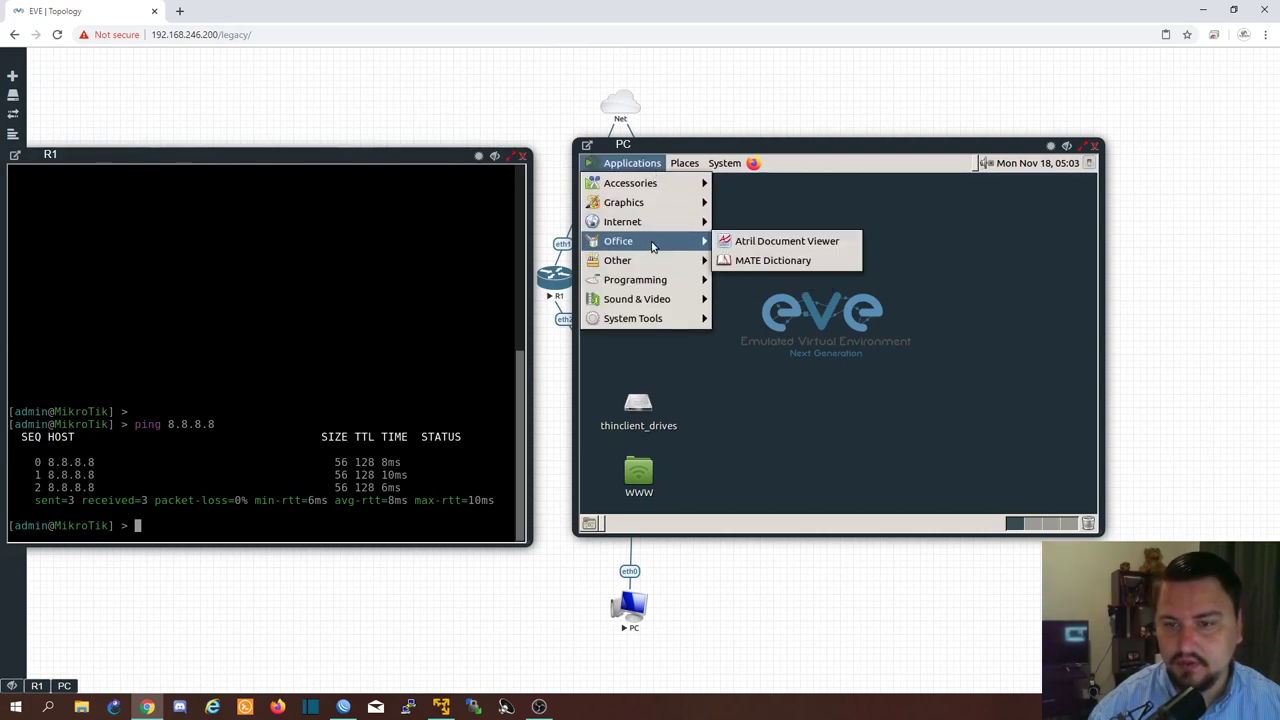
{"action": "mouse_move", "coordinate": [658, 318]}
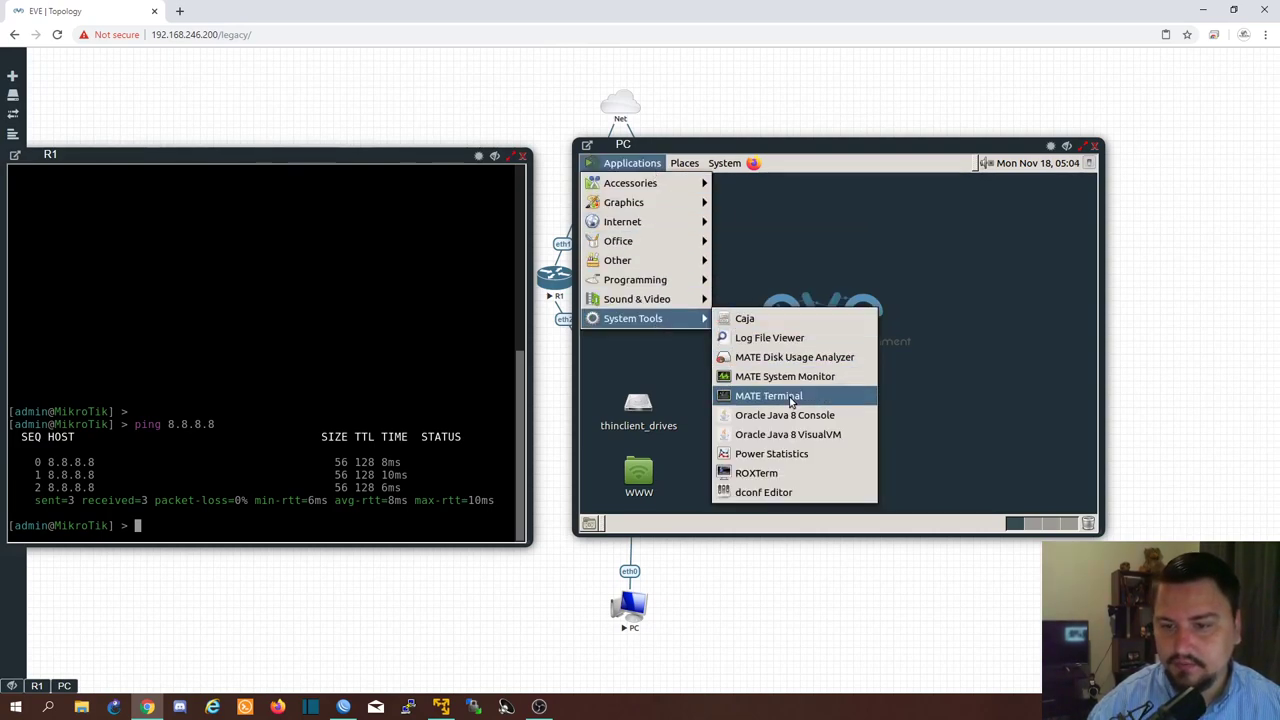
{"action": "left_click", "coordinate": [792, 396]}
{"action": "type", "text": "ping8."}
{"action": "key", "text": "BackSpace"}
{"action": "key", "text": "BackSpace"}
{"action": "type", "text": "8.8.8.8"}
{"action": "key", "text": "Return"}
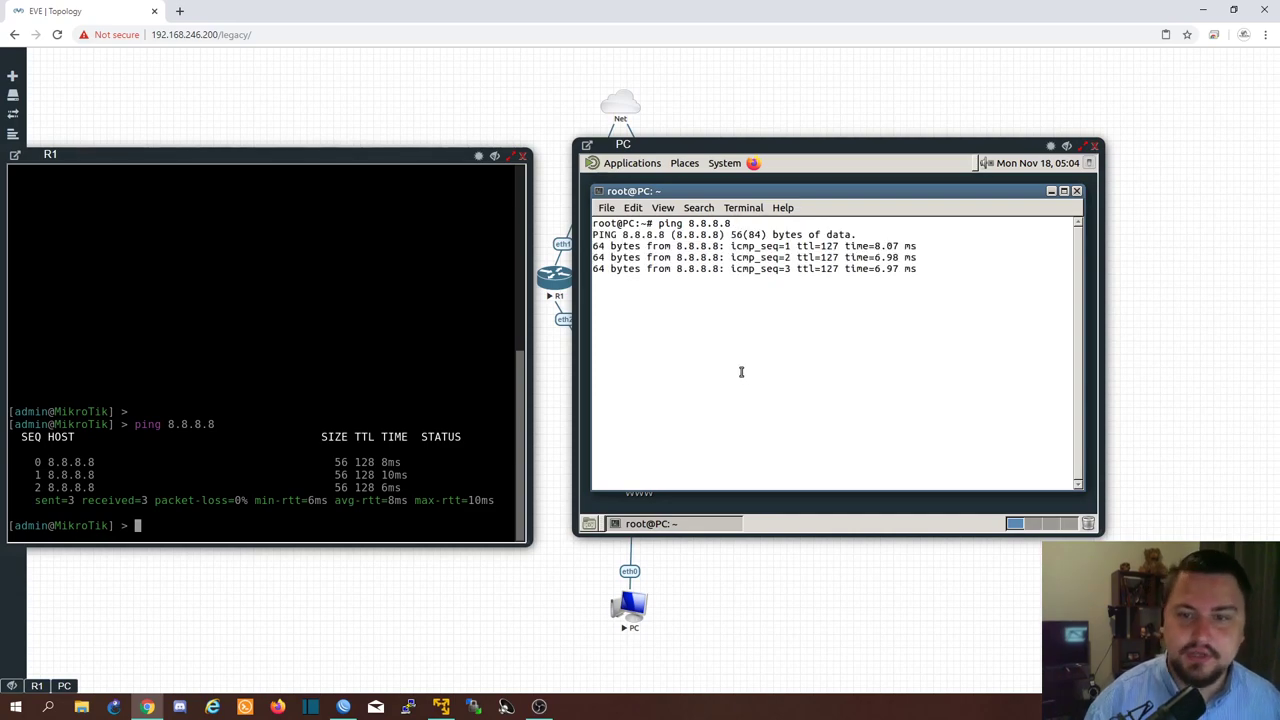
{"action": "key", "text": "ctrl+c"}
{"action": "left_click", "coordinate": [1076, 191]}
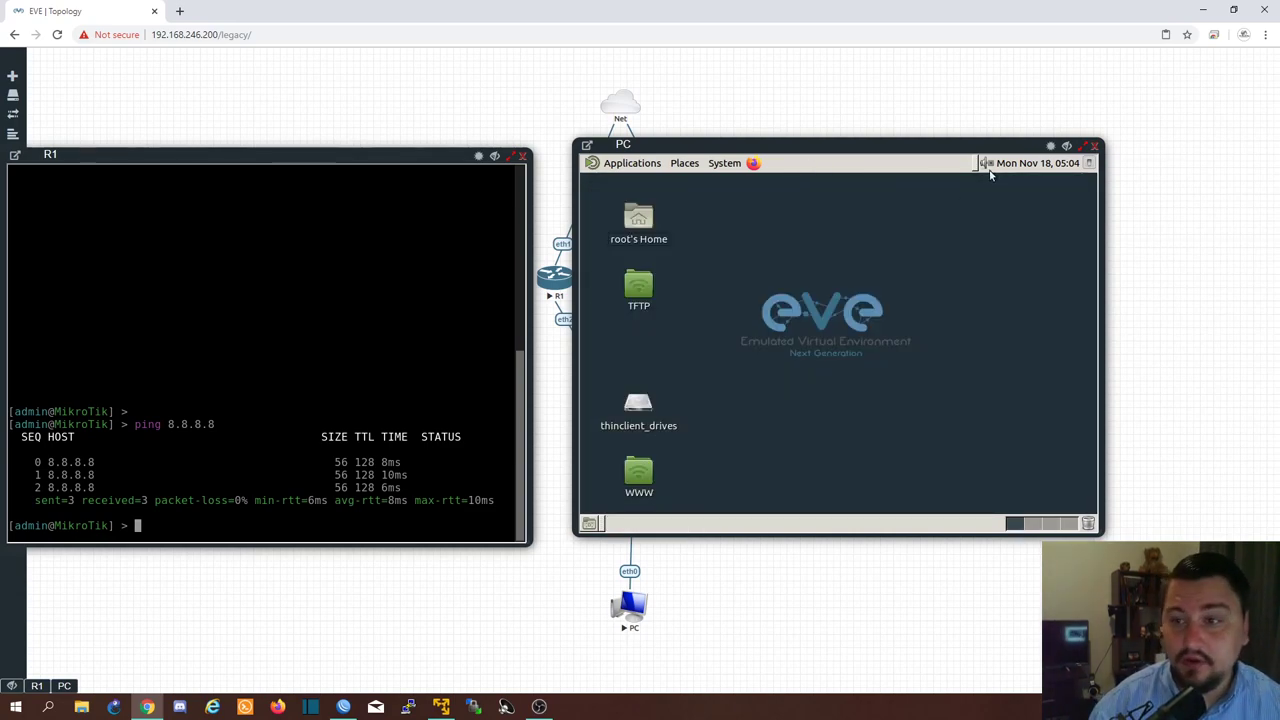
Open a new PC terminal and run ifconfig, showing eth0 at 10.0.0.50.
{"action": "left_click_drag", "start_coordinate": [940, 140], "coordinate": [1102, 194]}
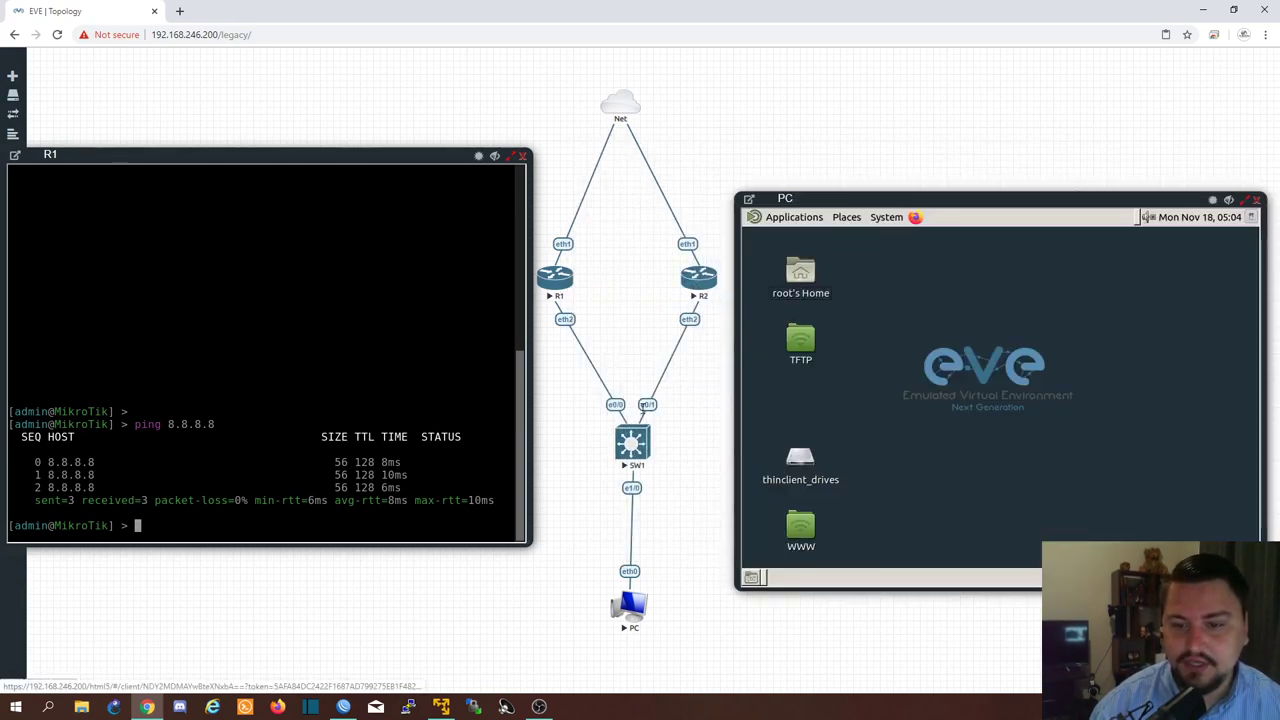
{"action": "left_click", "coordinate": [803, 219]}
{"action": "mouse_move", "coordinate": [784, 381]}
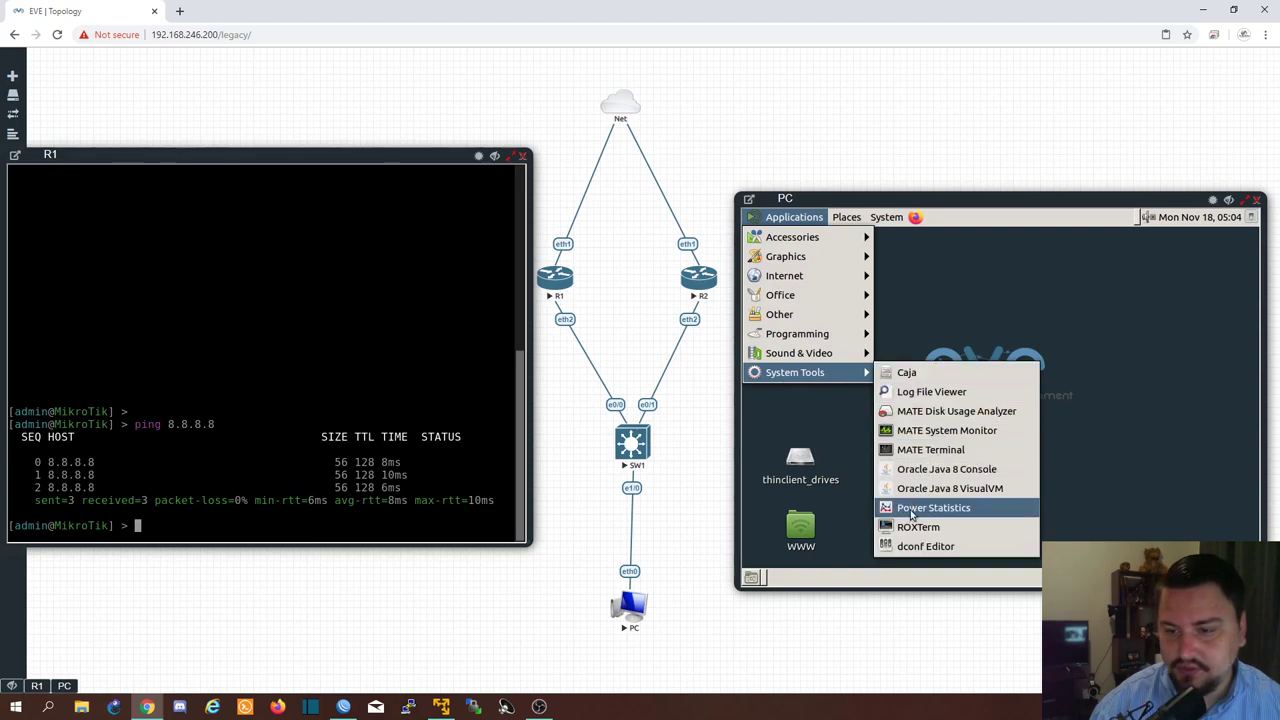
{"action": "left_click", "coordinate": [922, 451]}
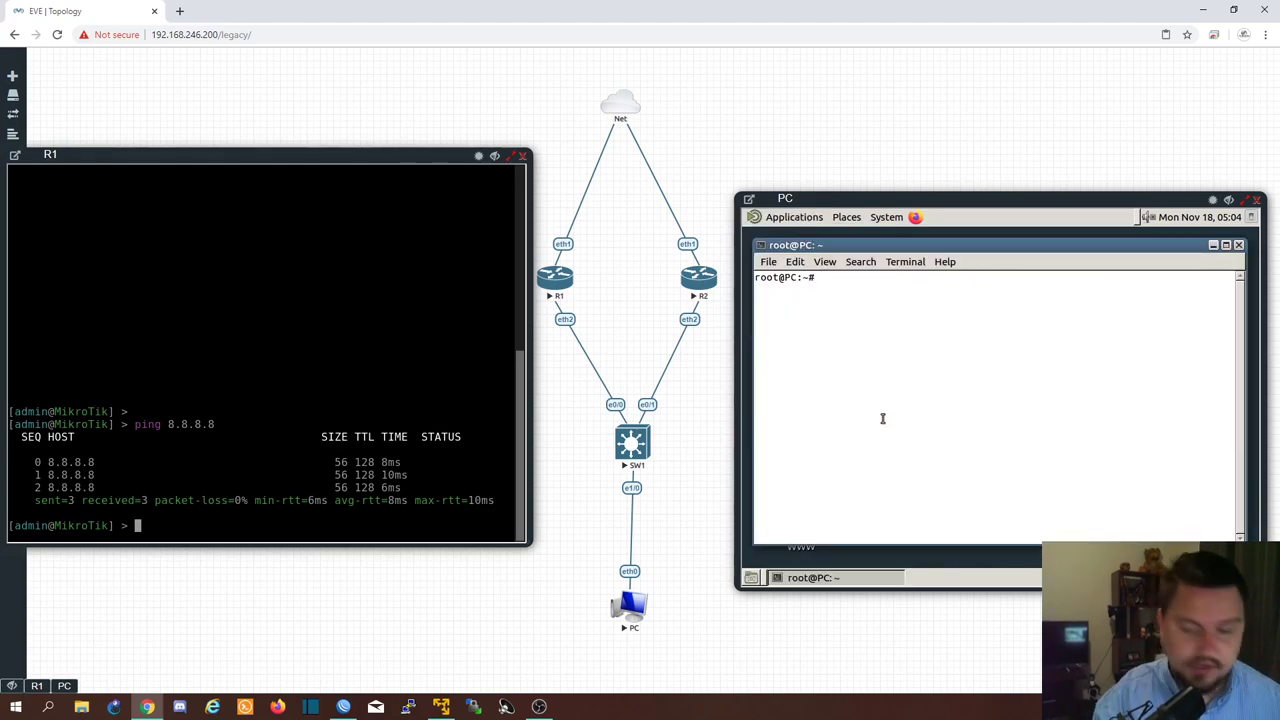
{"action": "type", "text": "ifconfig"}
{"action": "key", "text": "Return"}
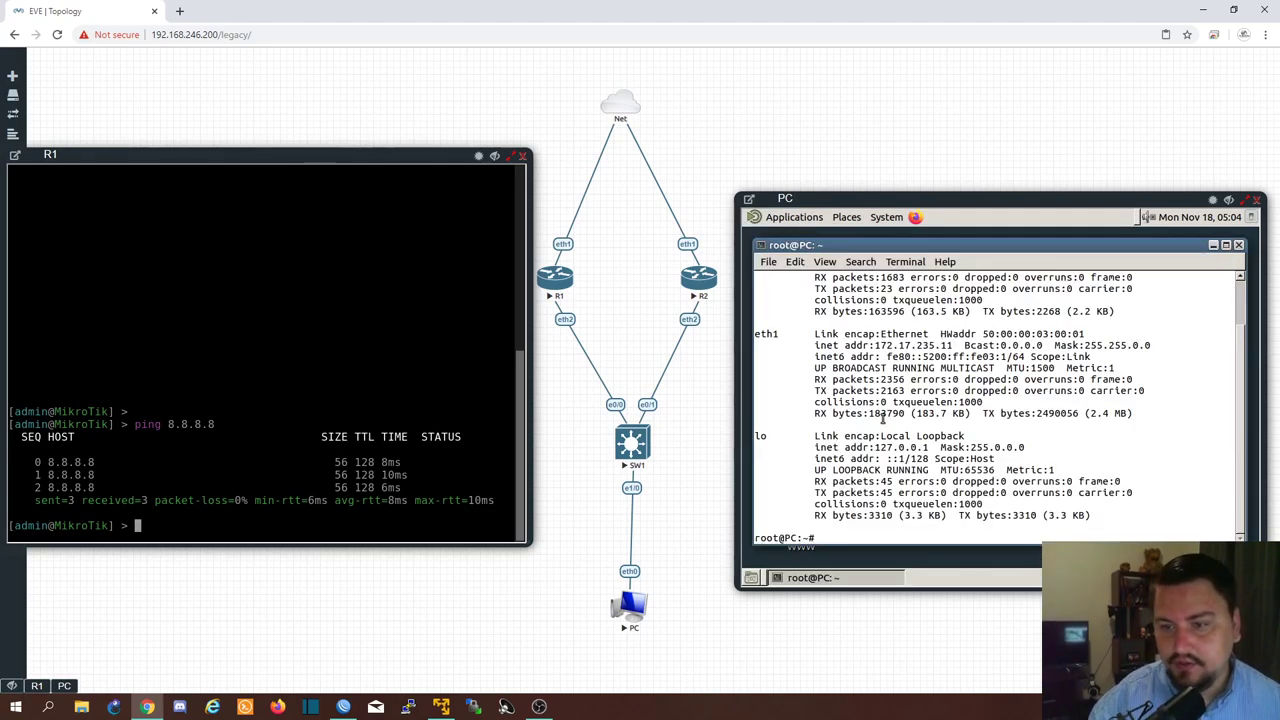
{"action": "scroll", "coordinate": [860, 400], "scroll_direction": "up", "scroll_amount": 2}
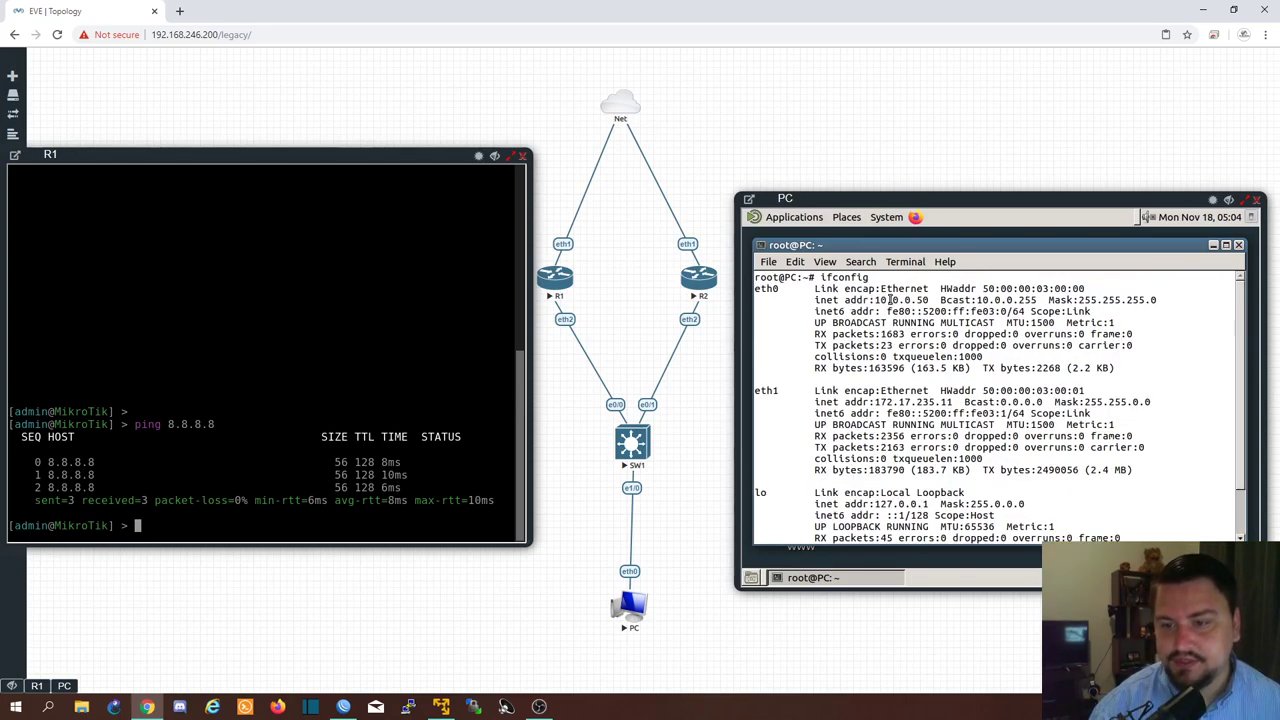
{"action": "scroll", "coordinate": [868, 299], "scroll_direction": "down", "scroll_amount": 2}
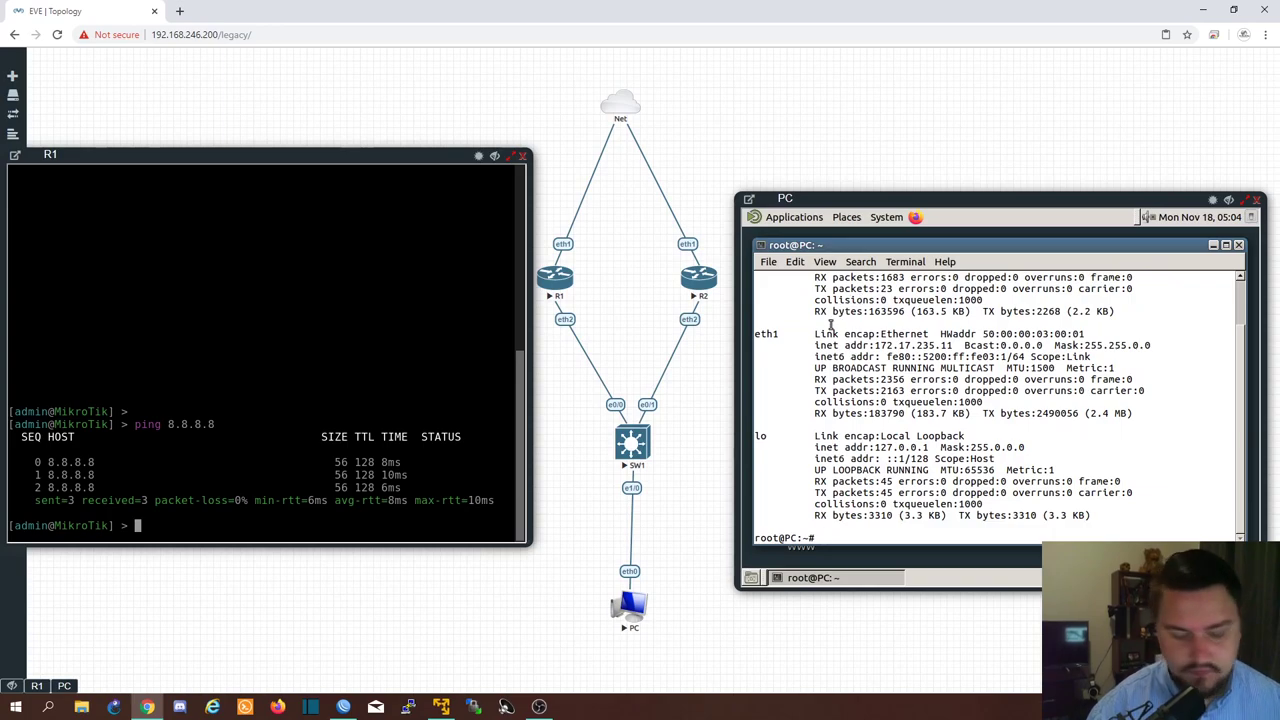
Run 'route' and highlight the default gateway 10.0.0.1 via eth0.
{"action": "type", "text": "route"}
{"action": "key", "text": "Return"}
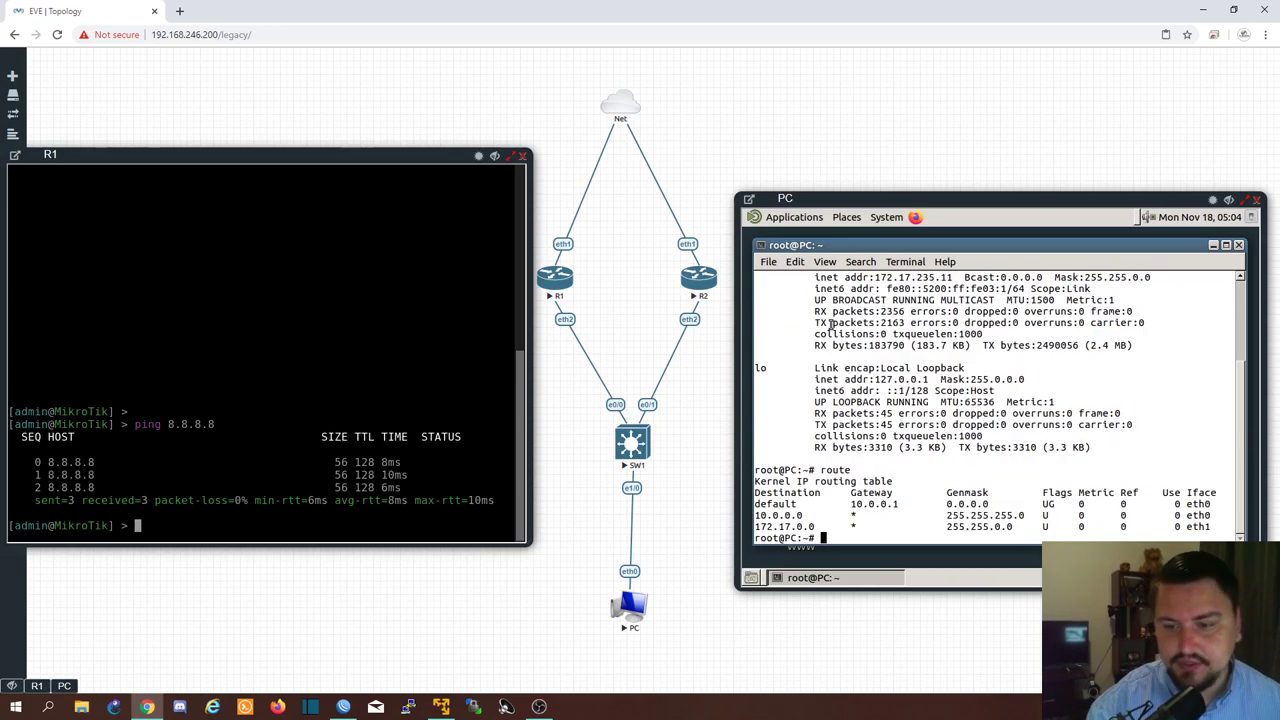
{"action": "double_click", "coordinate": [772, 505]}
{"action": "left_click_drag", "start_coordinate": [856, 504], "coordinate": [898, 504]}
{"action": "left_click", "coordinate": [888, 490]}
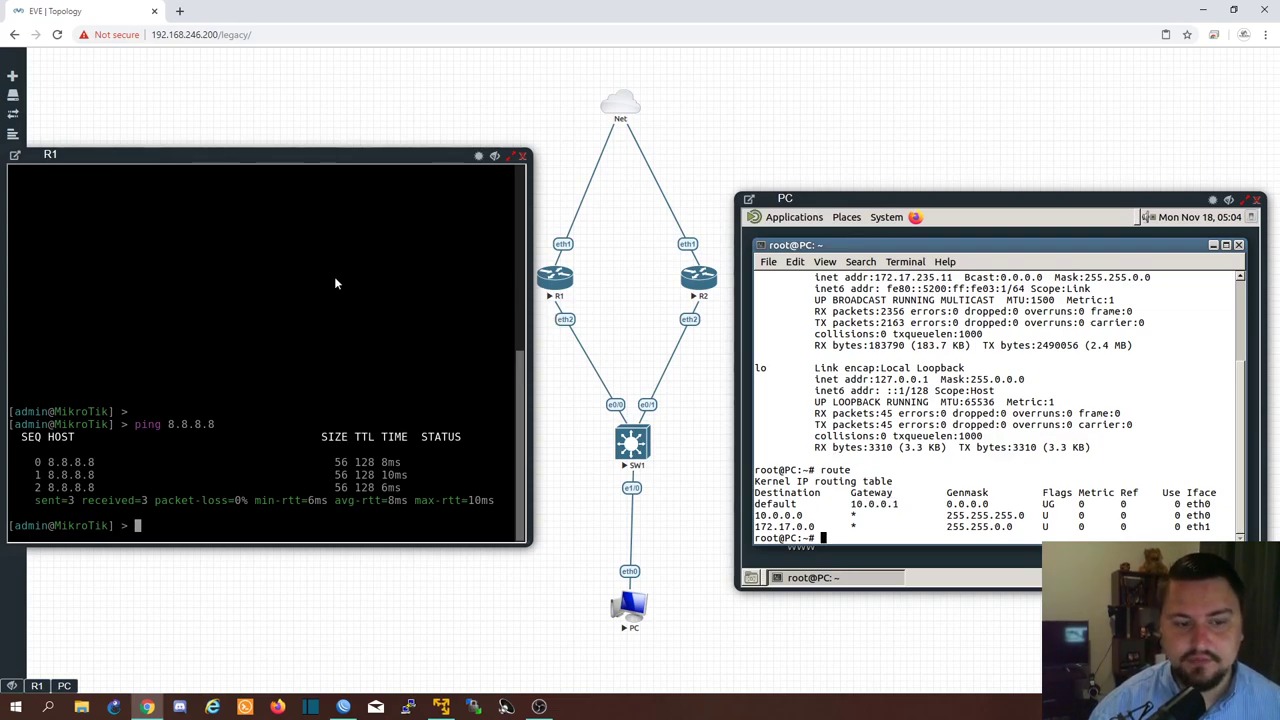
On R1, run 'interface vrrp add interface=ether2 vrid=50 priority=200'.
{"action": "left_click", "coordinate": [294, 255]}
{"action": "key", "text": "Return"}
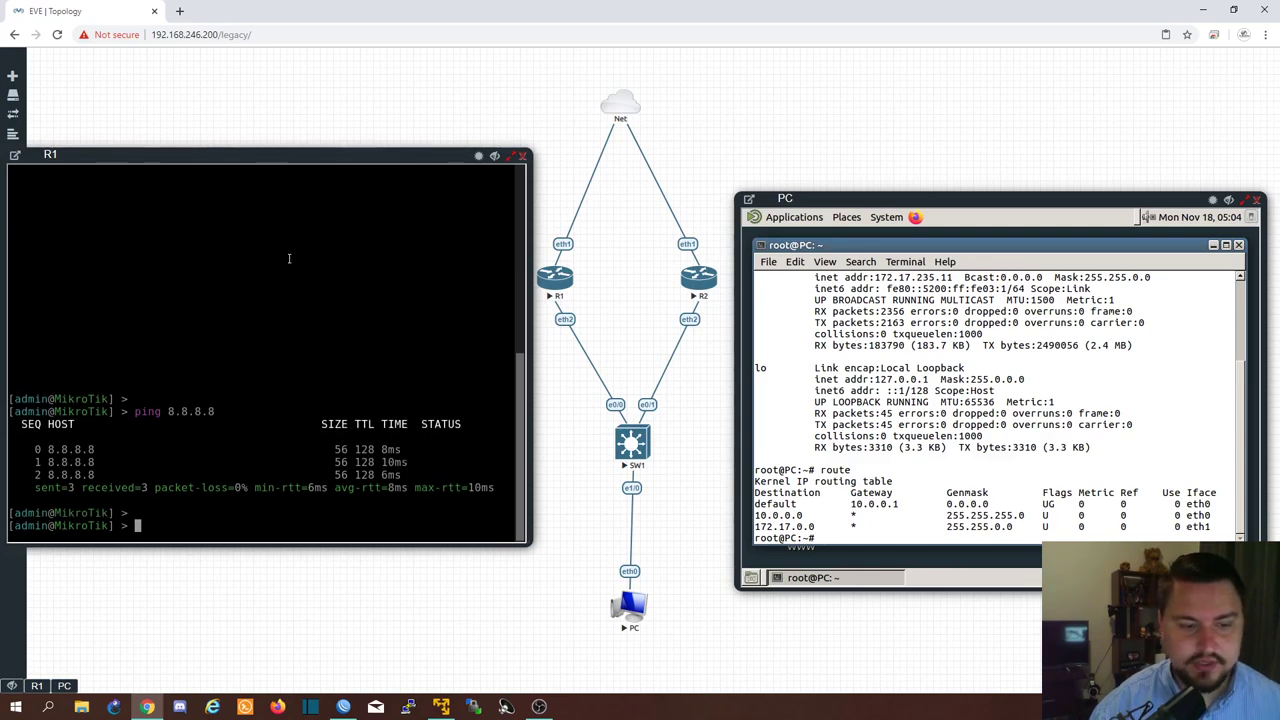
{"action": "type", "text": "interface vrrp add interface="}
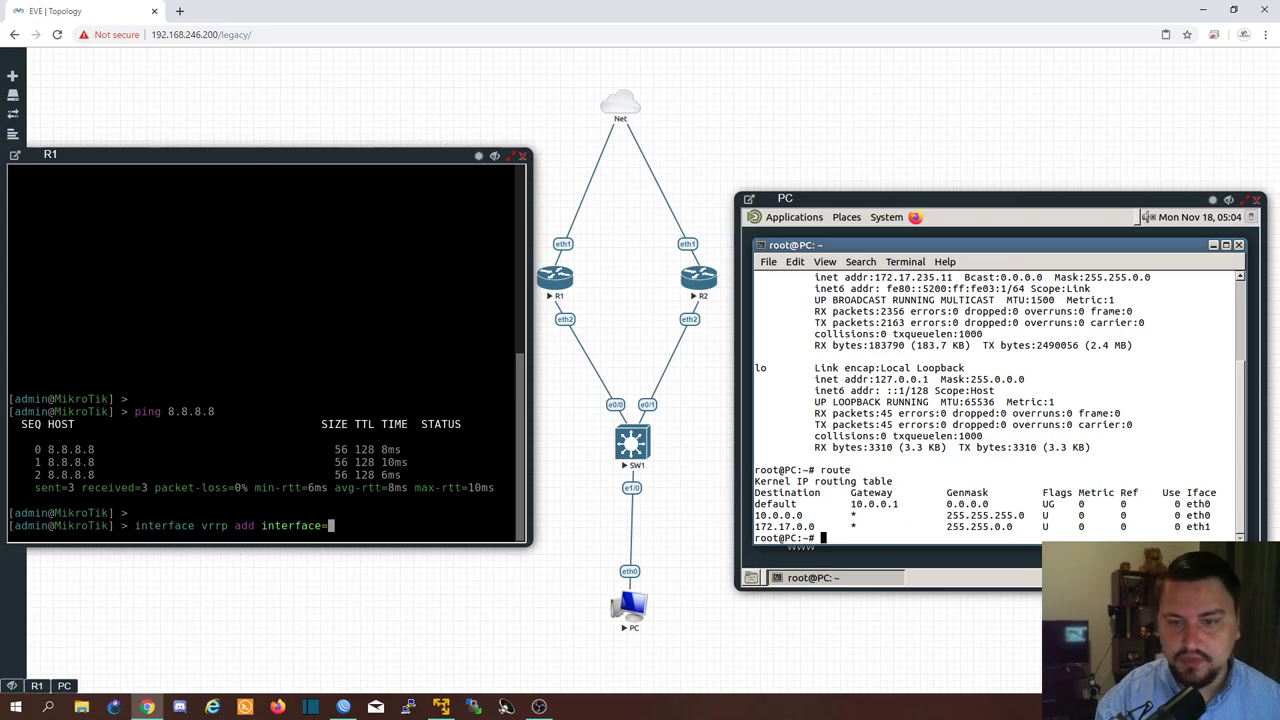
{"action": "type", "text": "ether2 v"}
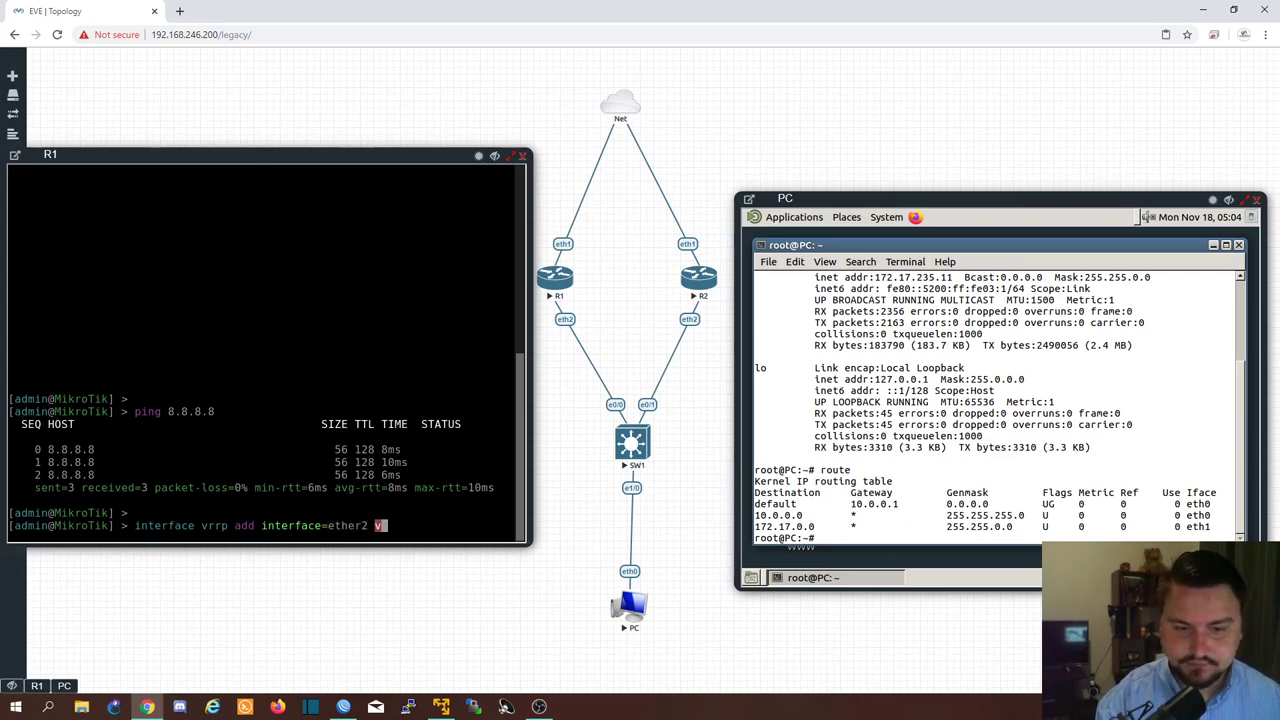
{"action": "type", "text": "rid="}
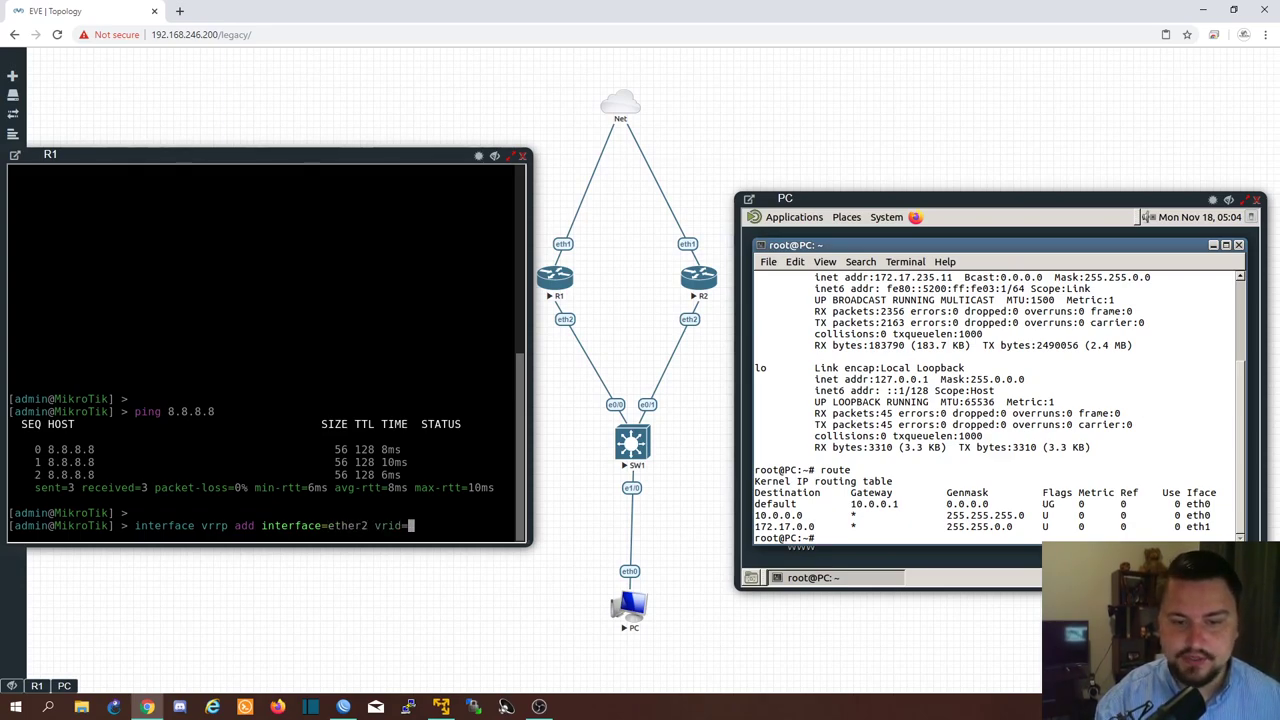
{"action": "type", "text": "50 pr"}
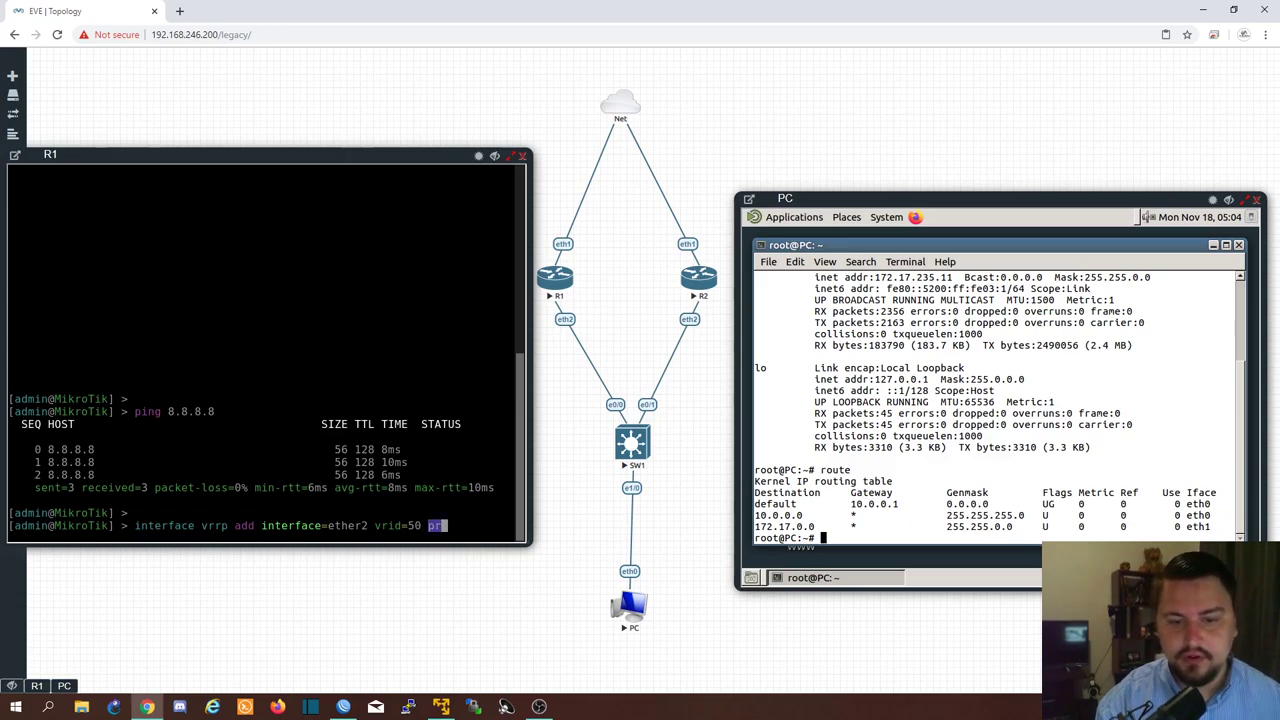
{"action": "type", "text": "iority="}
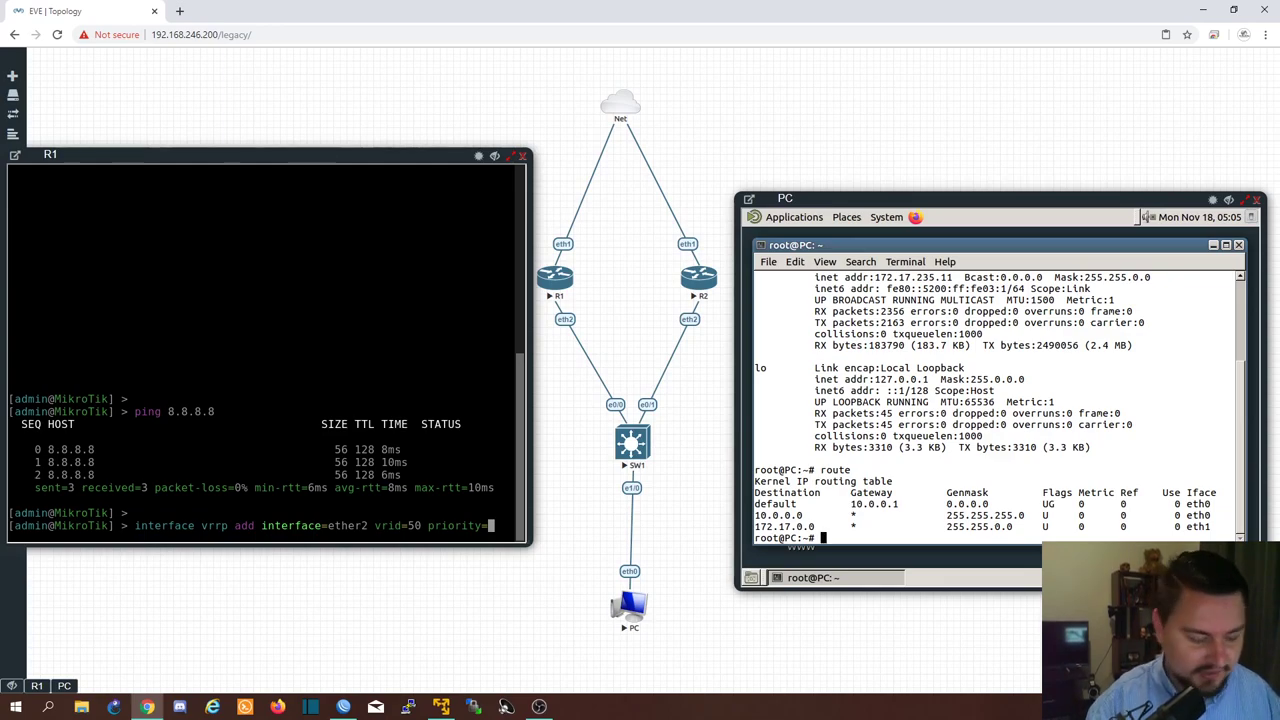
{"action": "type", "text": "200"}
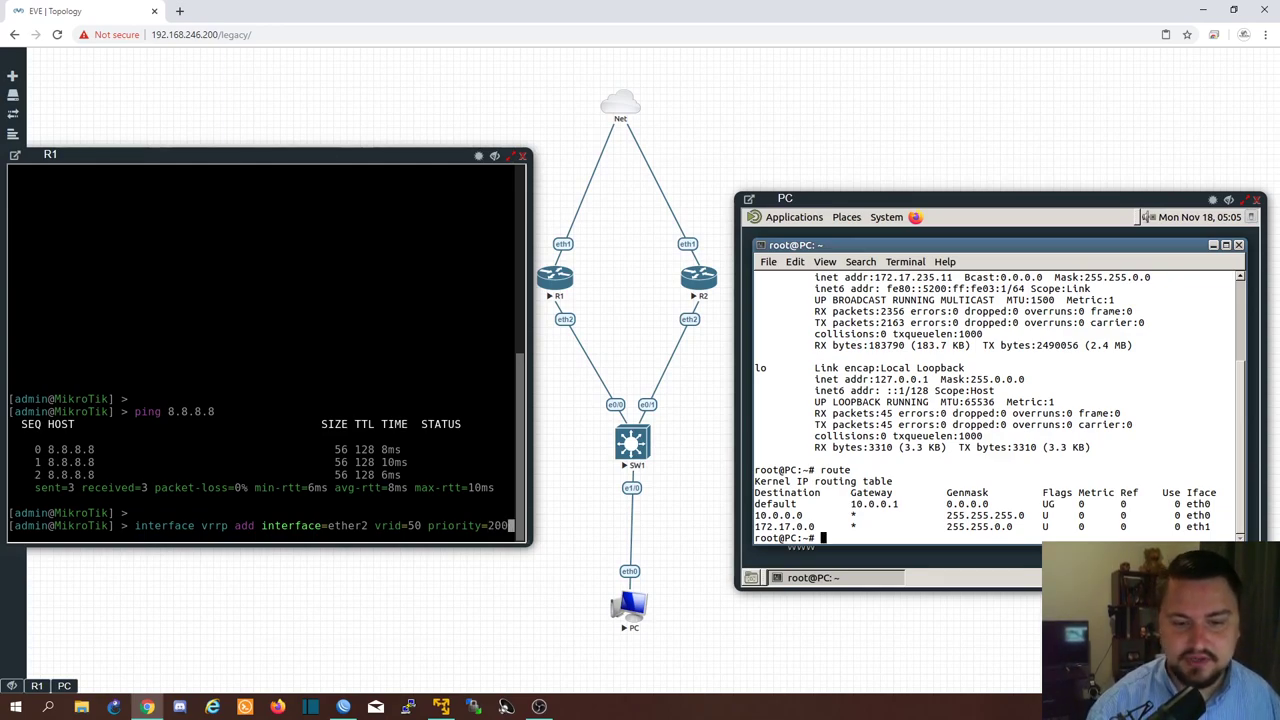
{"action": "key", "text": "Return"}
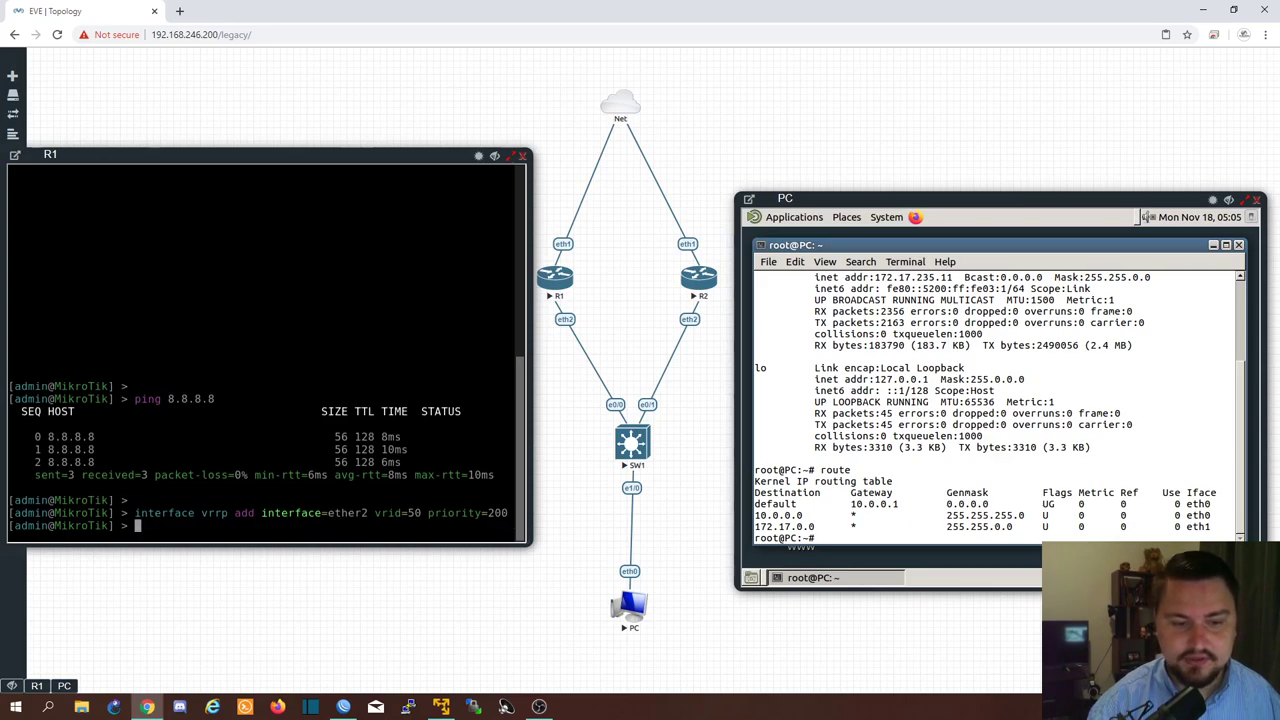
List R1's VRRP interfaces and rename interface 0 to VRRP.
{"action": "key", "text": "Up"}
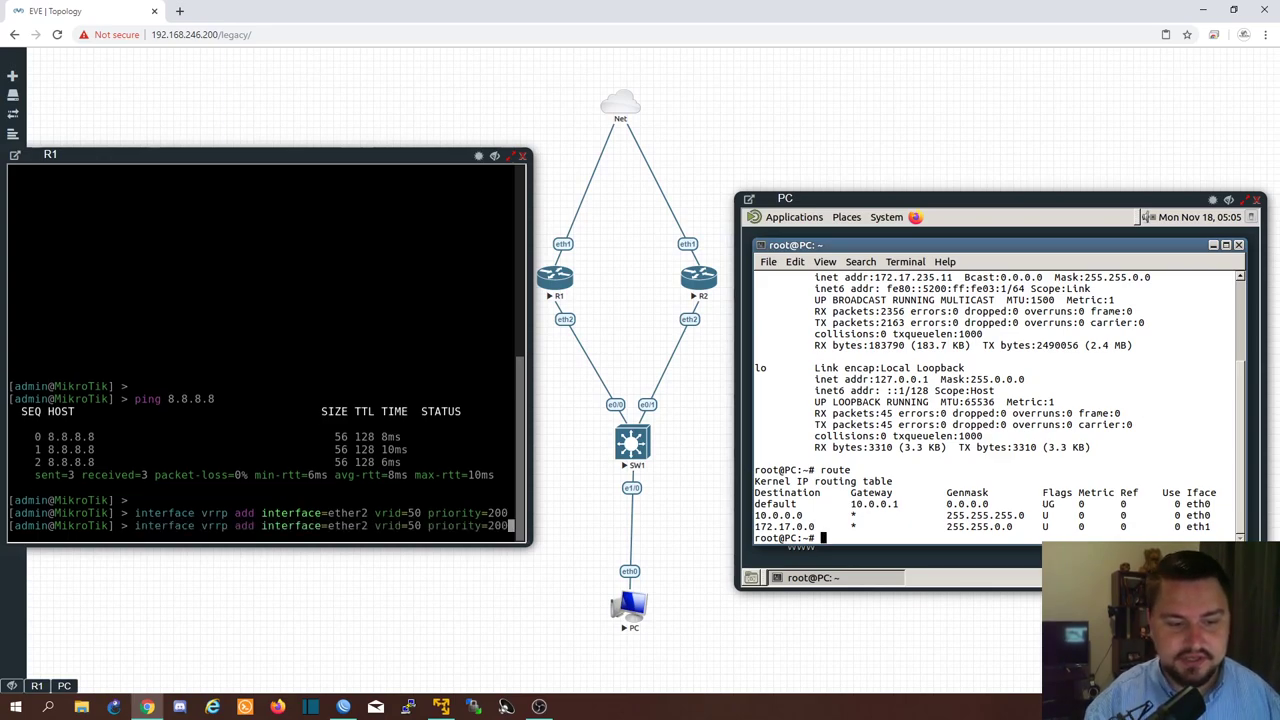
{"action": "key", "text": "Down"}
{"action": "type", "text": "inte"}
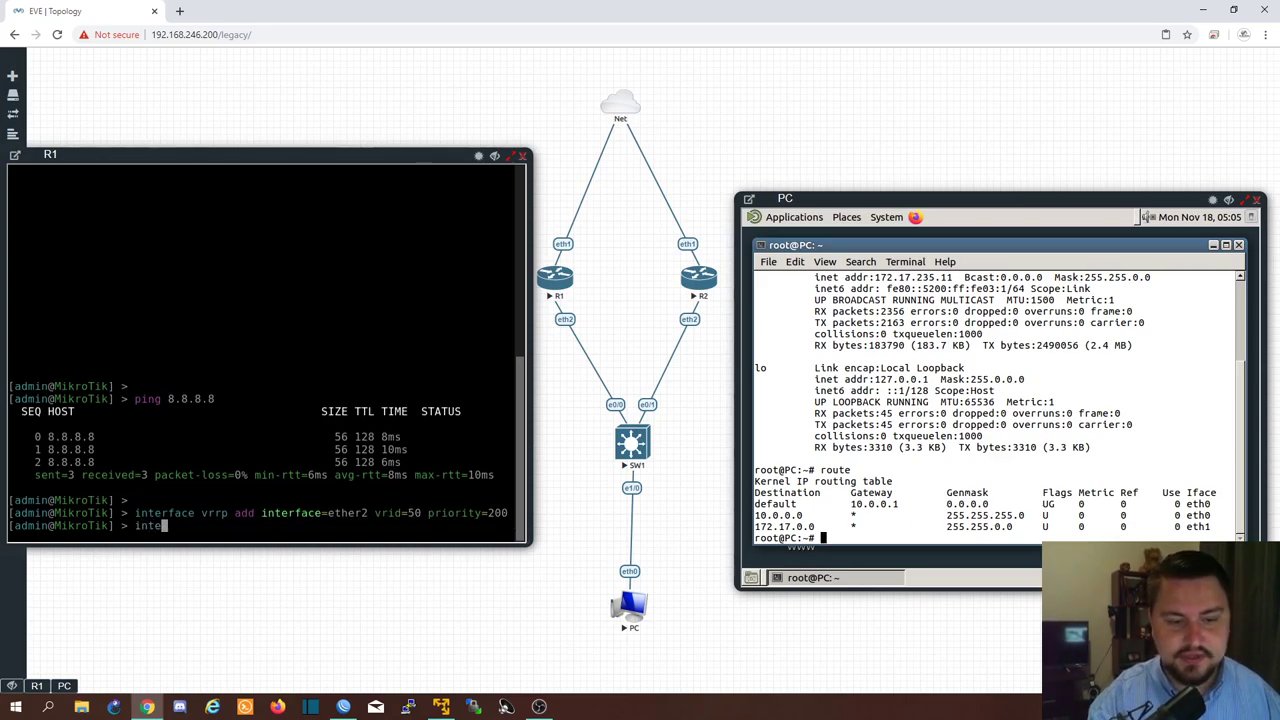
{"action": "type", "text": "rface vrrp print"}
{"action": "key", "text": "Return"}
{"action": "type", "text": "interface vrrp set "}
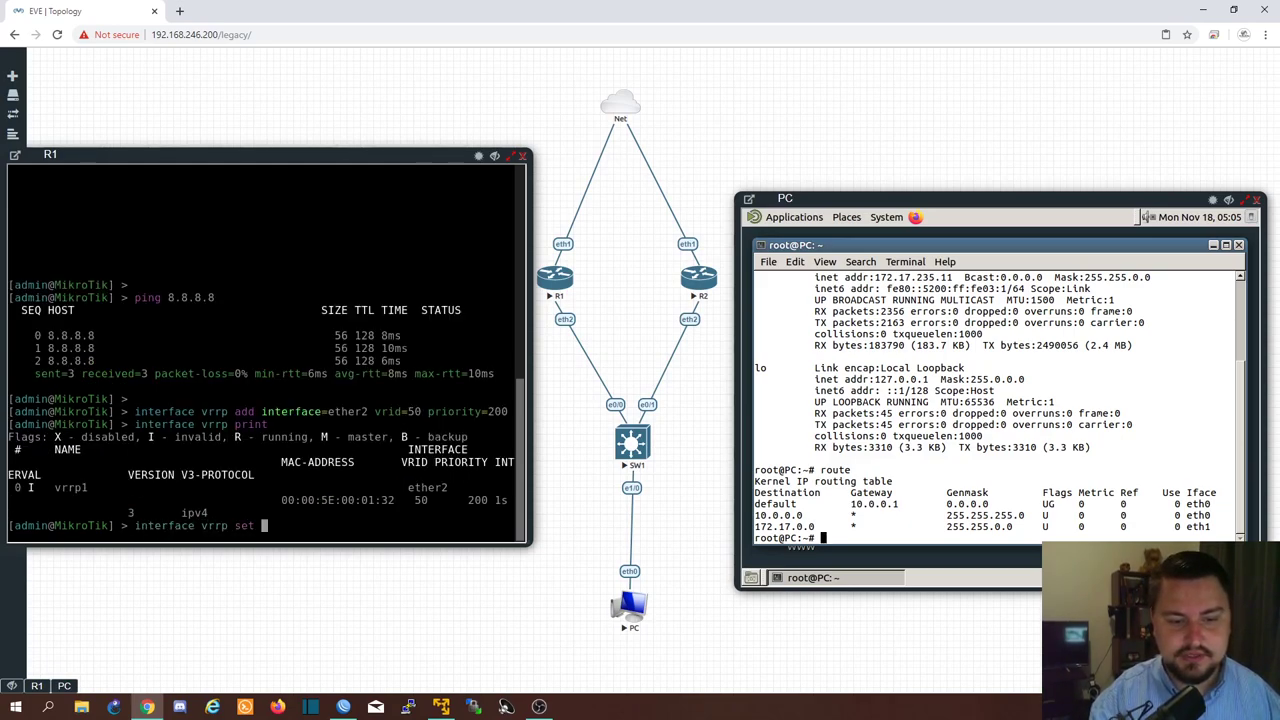
{"action": "type", "text": "name=VRRP"}
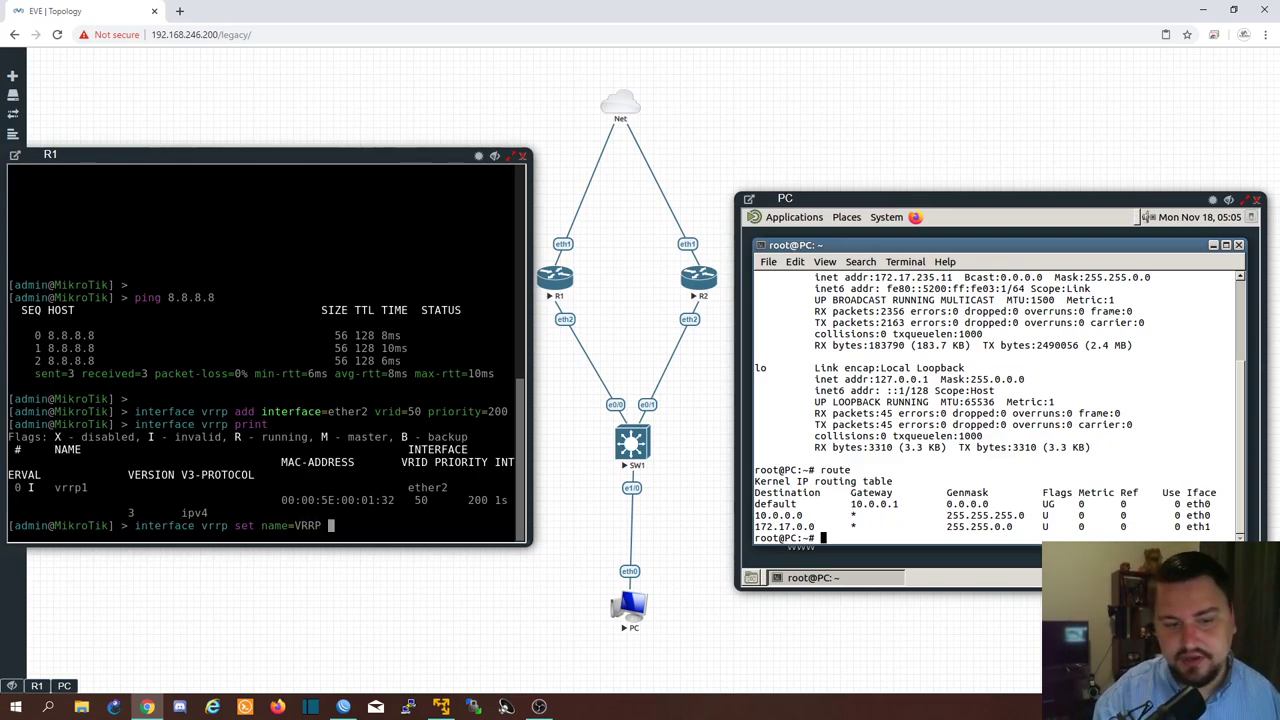
{"action": "type", "text": " 0"}
{"action": "key", "text": "Return"}
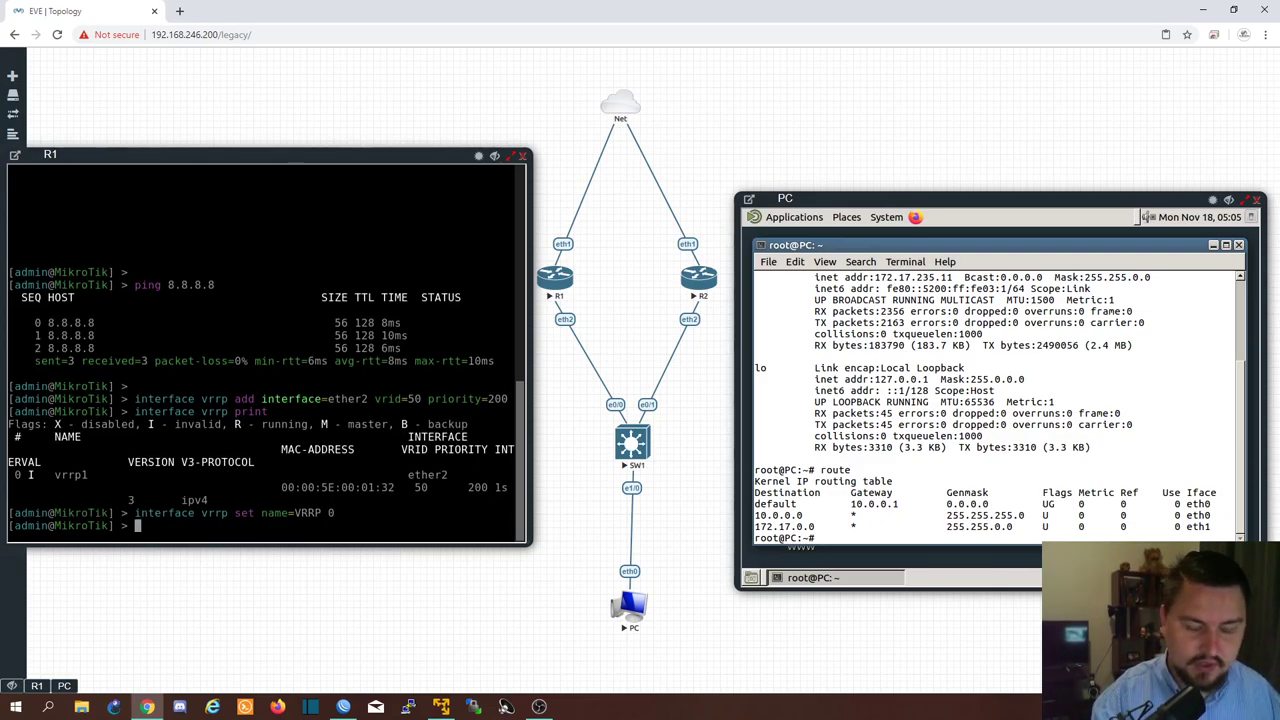
Add address 10.0.0.1 on the VRRP interface and 10.0.0.2/24 on ether2.
{"action": "type", "text": "ip address add "}
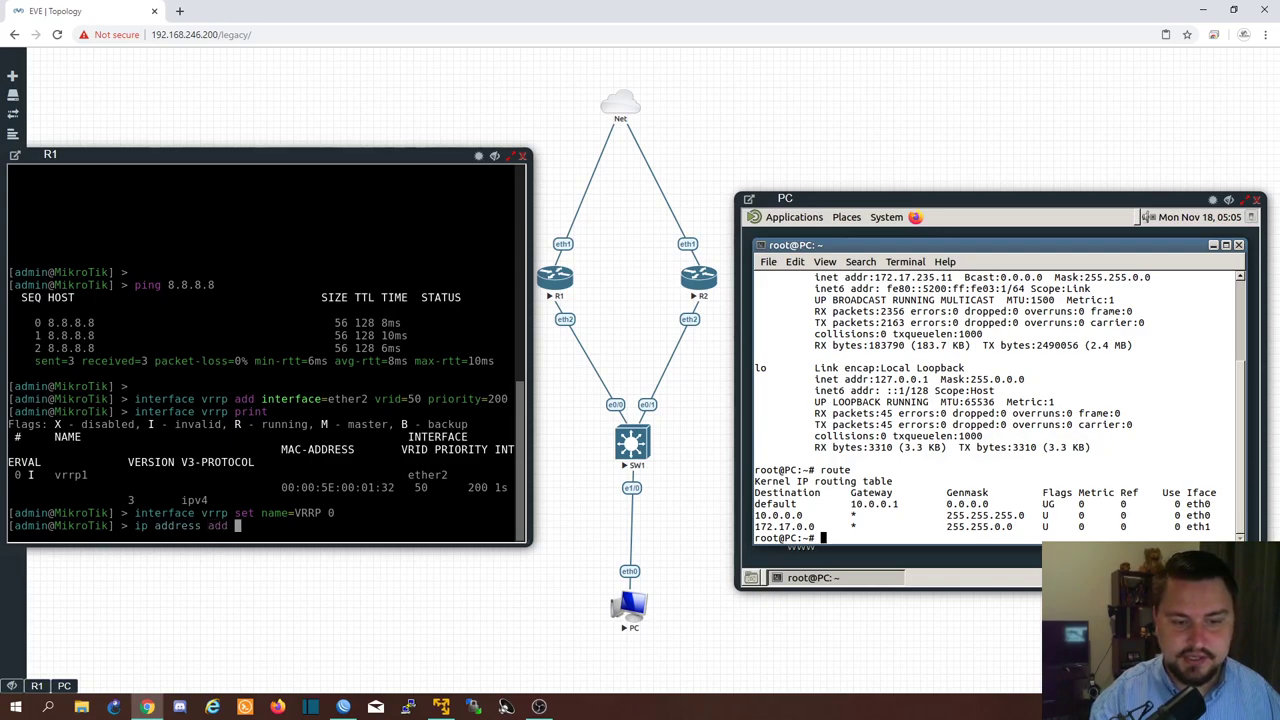
{"action": "type", "text": "address=10.0.0."}
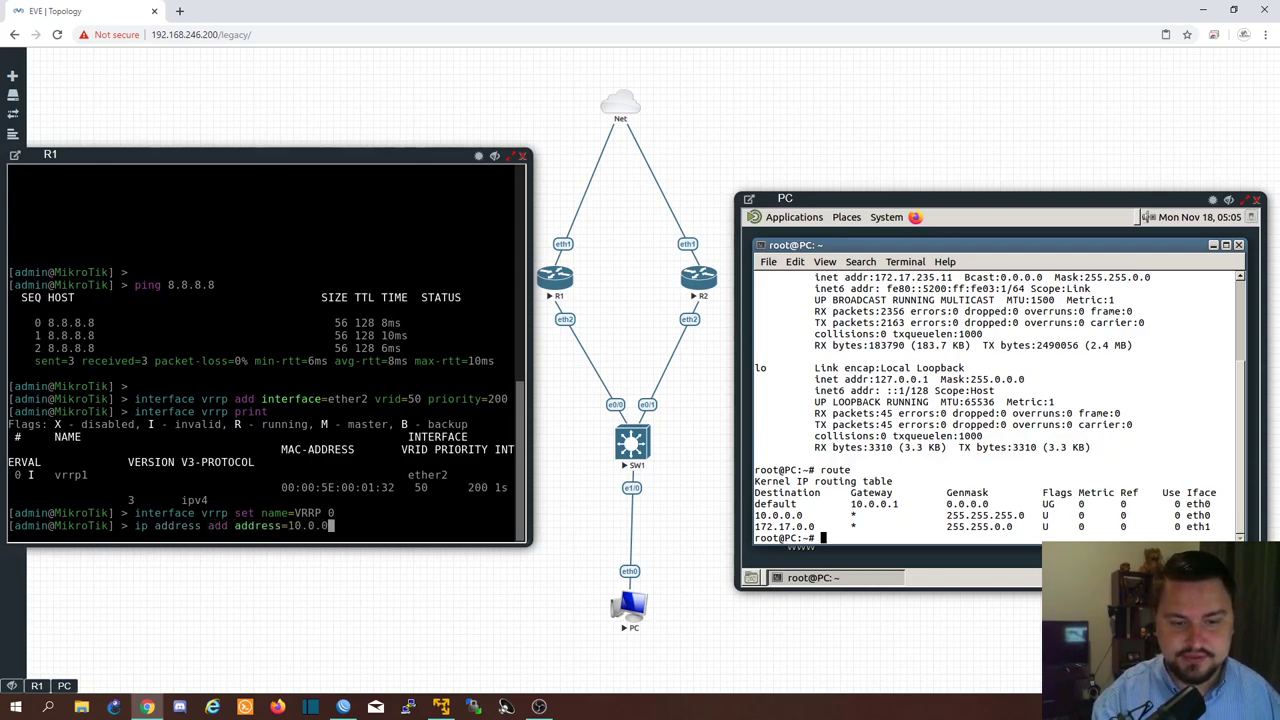
{"action": "type", "text": "1"}
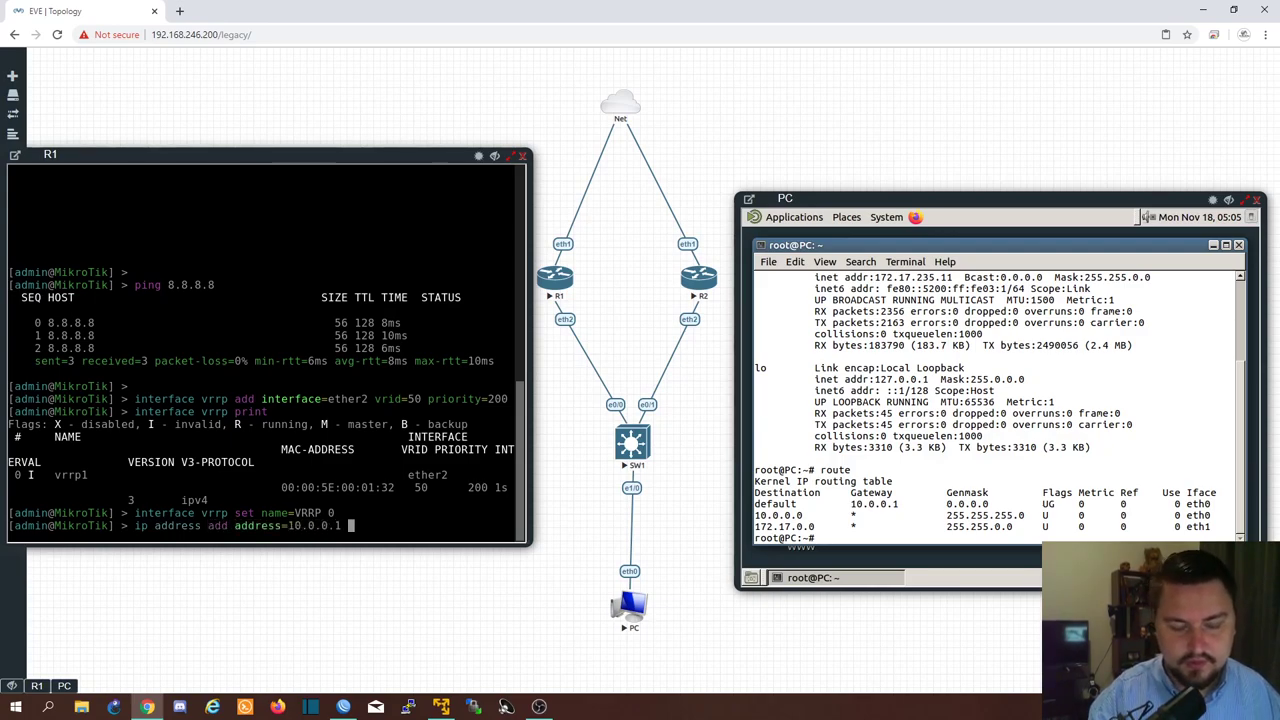
{"action": "type", "text": " interface=V"}
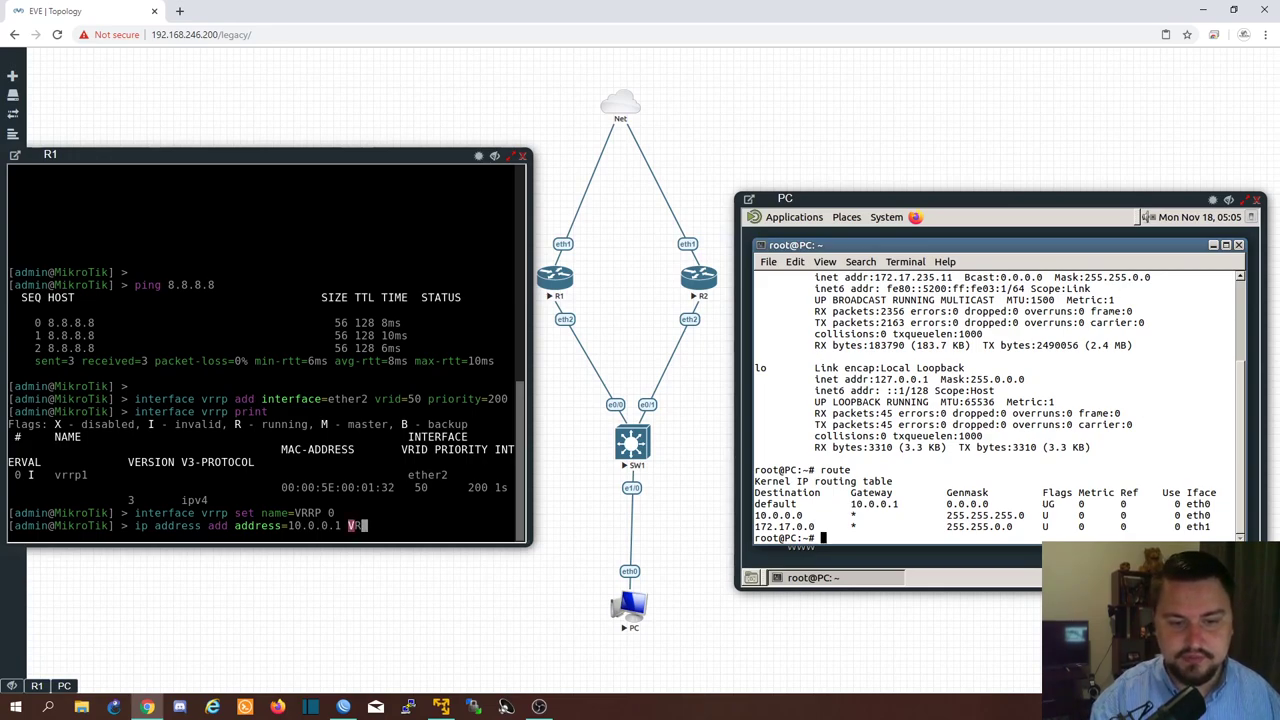
{"action": "type", "text": "RRP"}
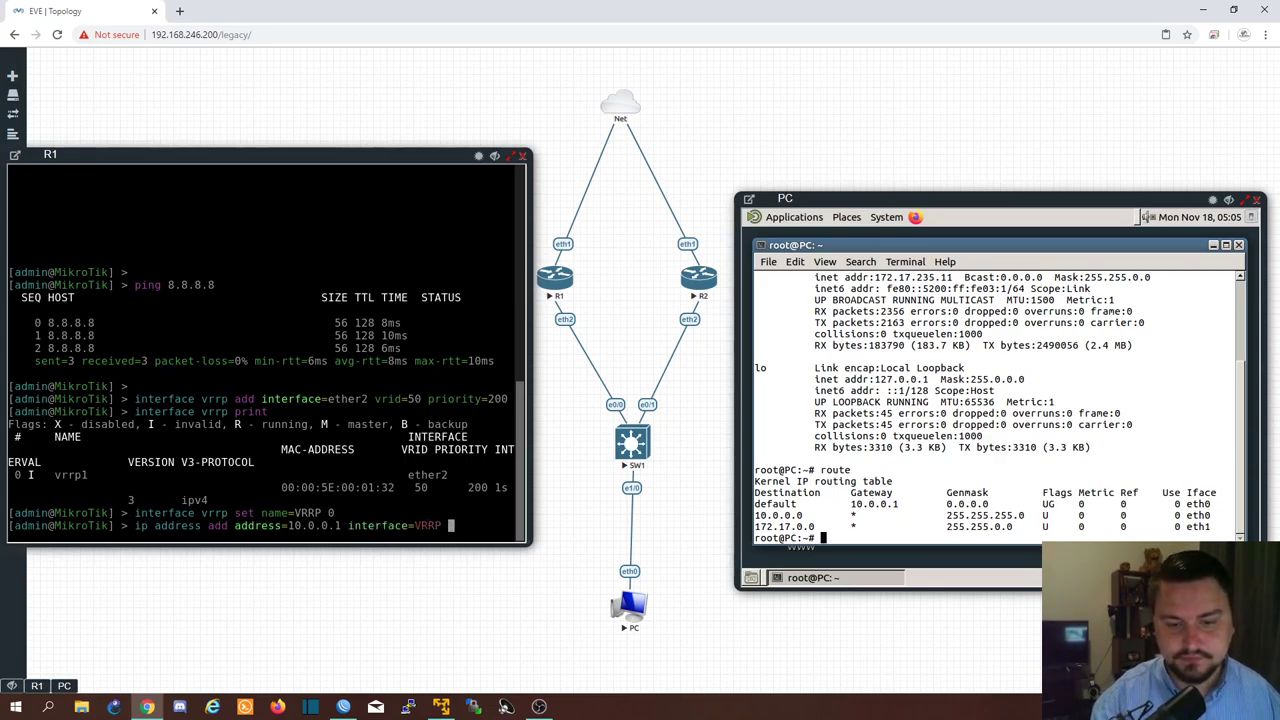
{"action": "key", "text": "BackSpace"}
{"action": "key", "text": "BackSpace"}
{"action": "key", "text": "BackSpace"}
{"action": "key", "text": "BackSpace"}
{"action": "key", "text": "Tab"}
{"action": "key", "text": "Tab"}
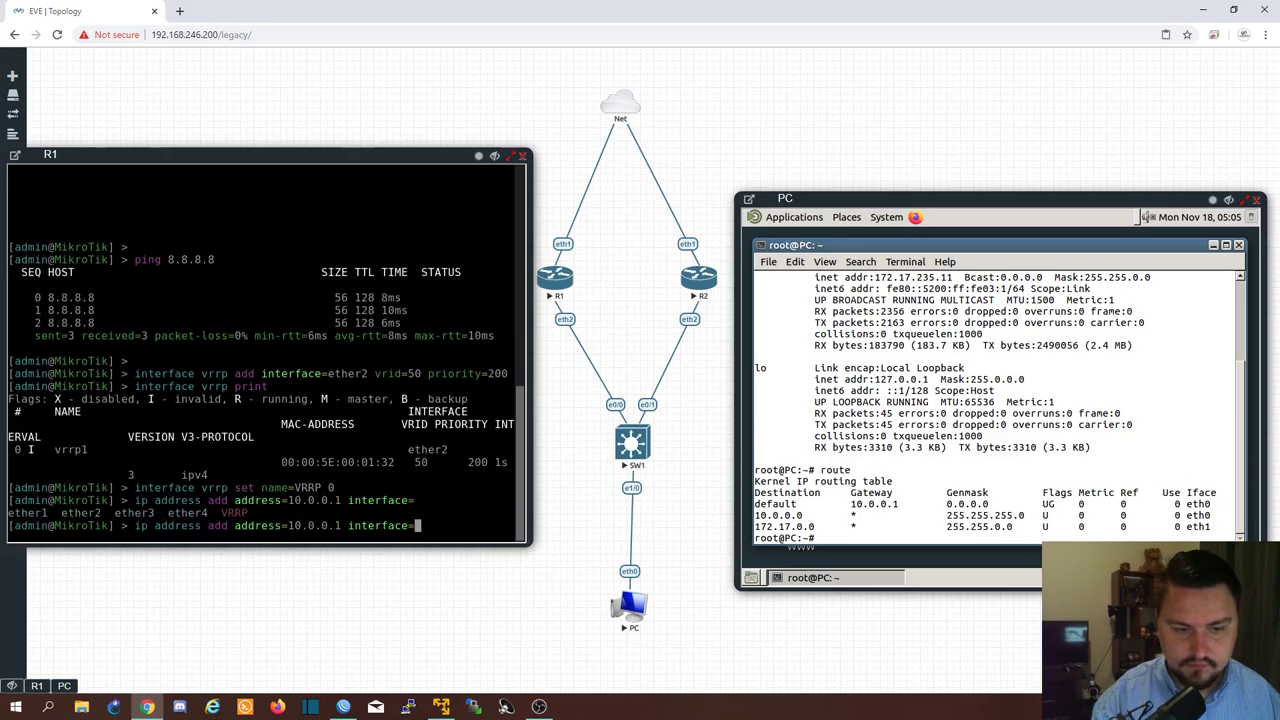
{"action": "type", "text": "VRRP"}
{"action": "key", "text": "Return"}
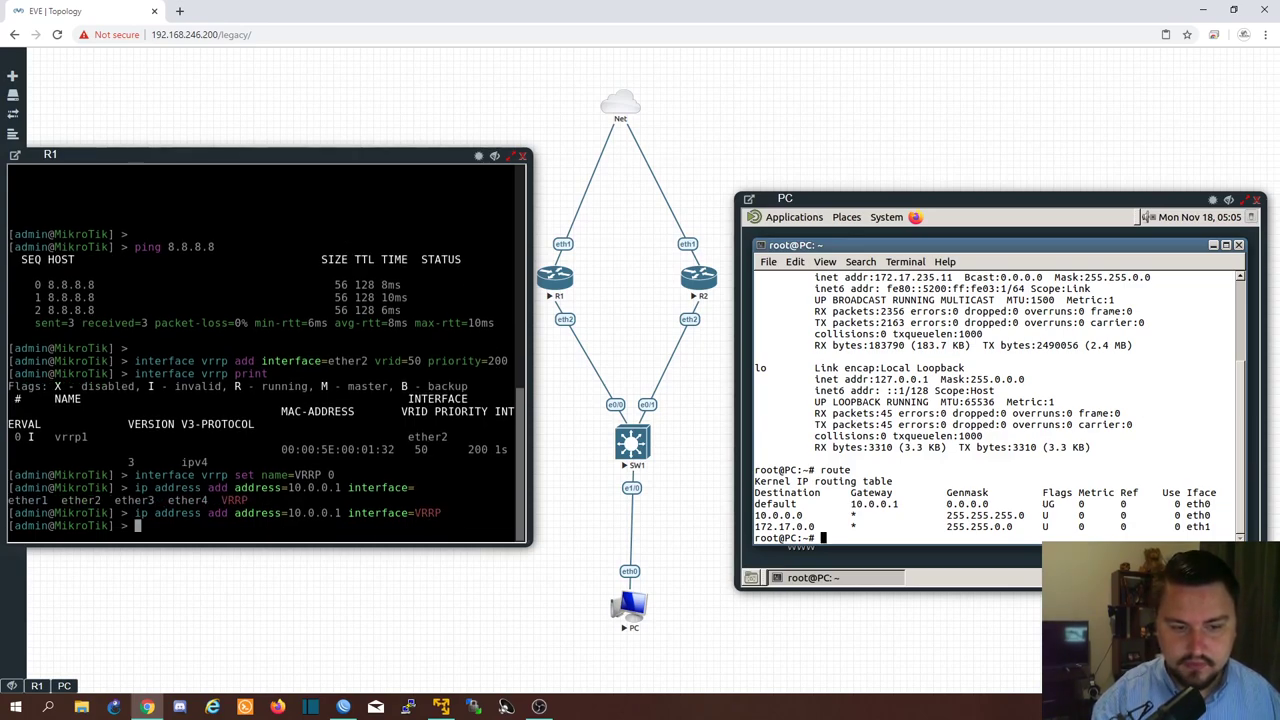
{"action": "type", "text": "ip a"}
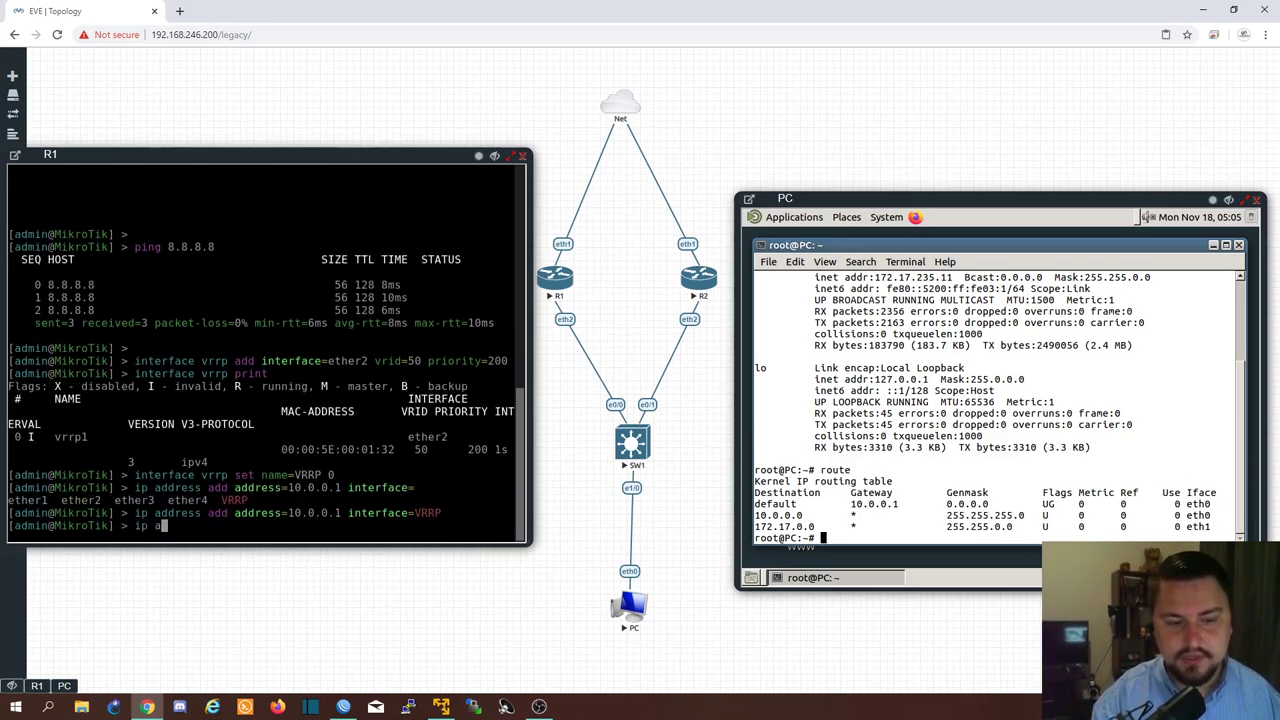
{"action": "type", "text": "ddress add address=10"}
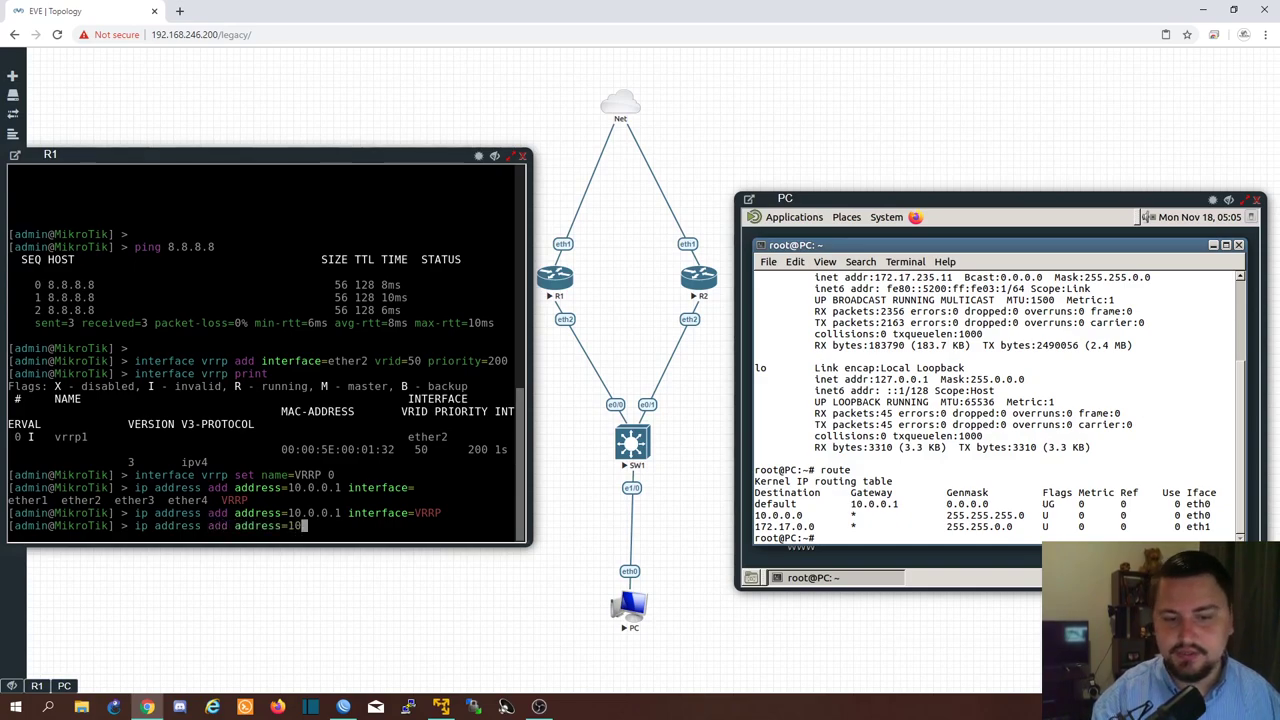
{"action": "type", "text": ".0.0.2/24 interface="}
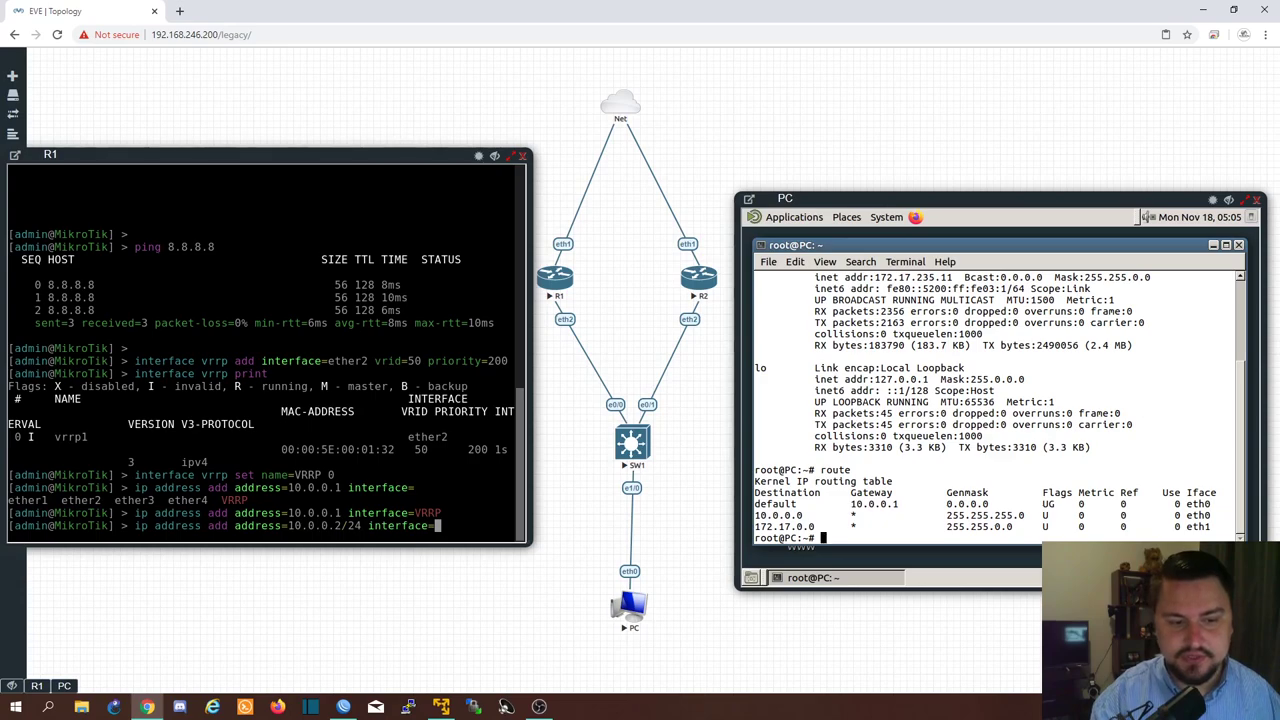
{"action": "type", "text": "ether2"}
{"action": "key", "text": "Return"}
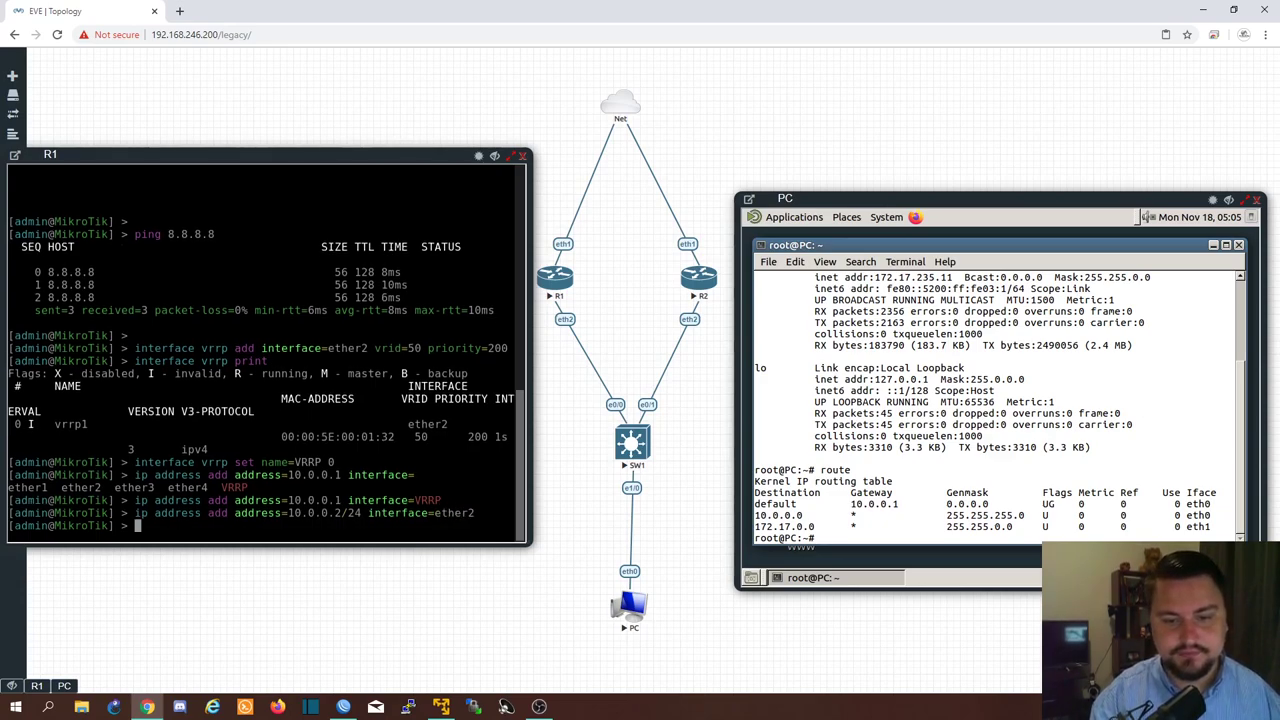
{"action": "key", "text": "Return"}
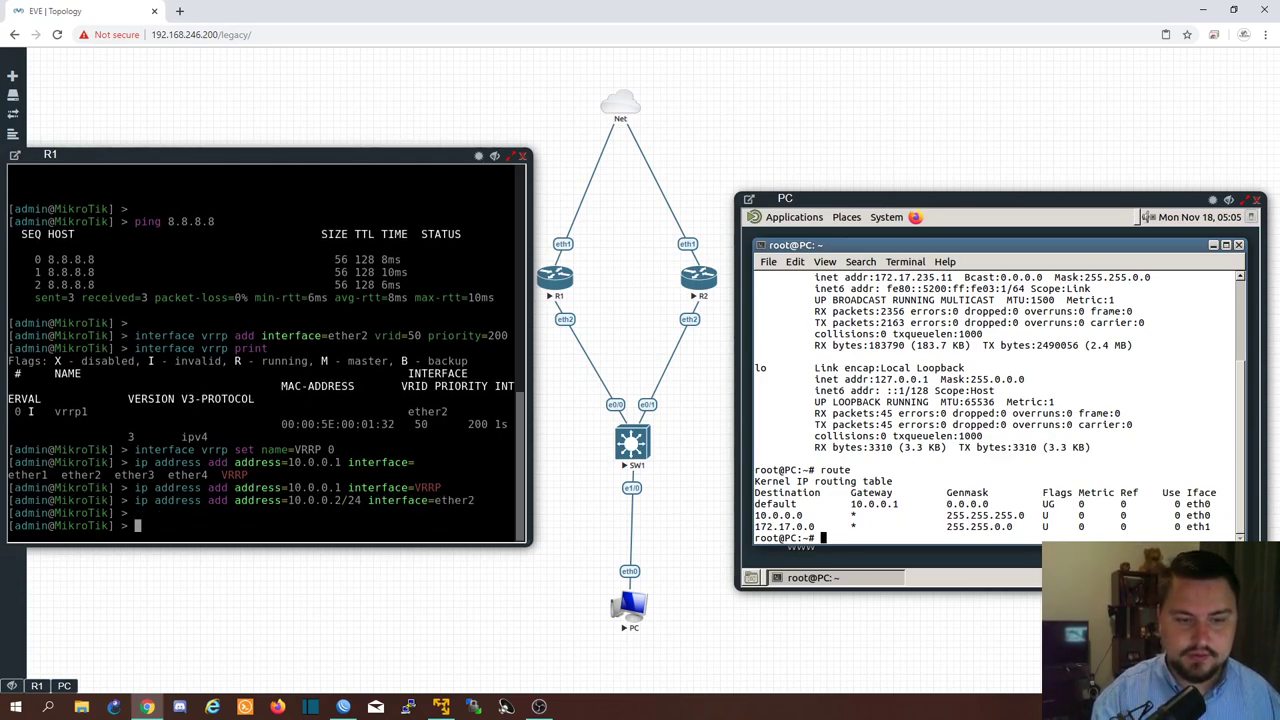
On R1, list the IP addresses and ping 10.0.0.1, confirming 0% loss.
{"action": "type", "text": "ip address print"}
{"action": "key", "text": "Return"}
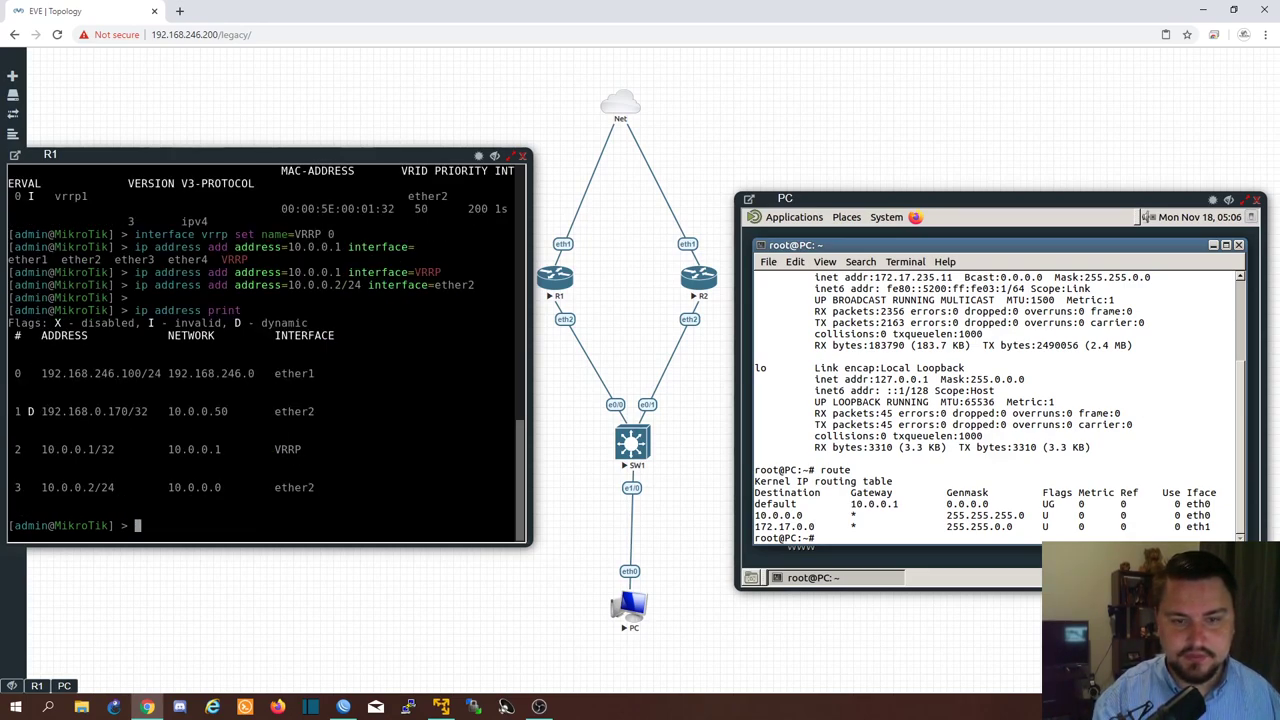
{"action": "type", "text": "i"}
{"action": "key", "text": "BackSpace"}
{"action": "type", "text": "ping 10.0.0.1"}
{"action": "key", "text": "Return"}
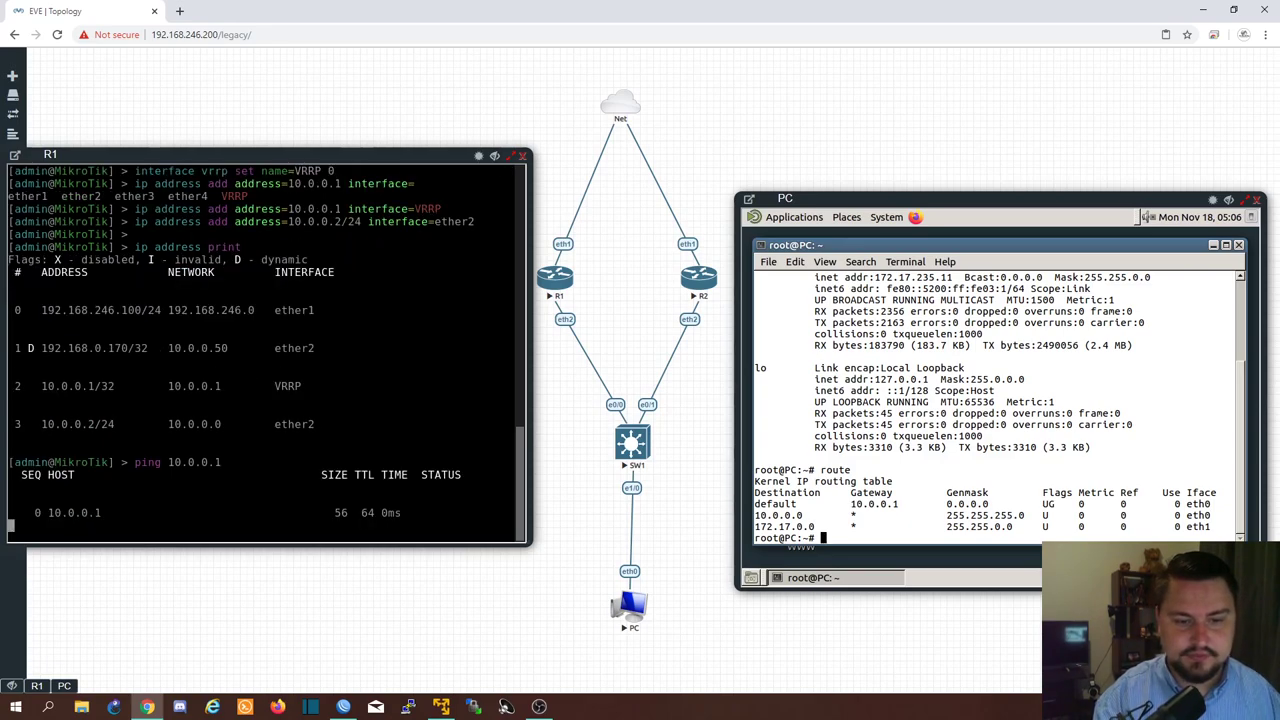
{"action": "key", "text": "ctrl+c"}
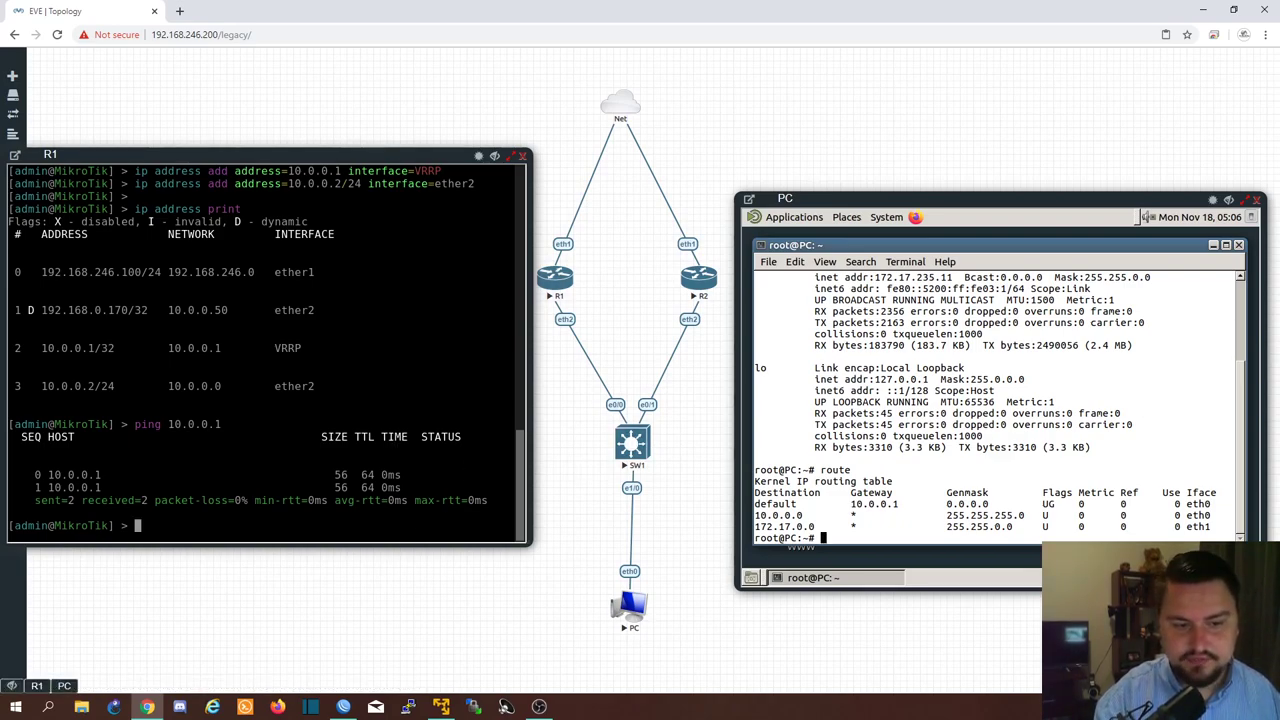
List R1's interfaces and highlight the running VRRP interface.
{"action": "type", "text": "interface "}
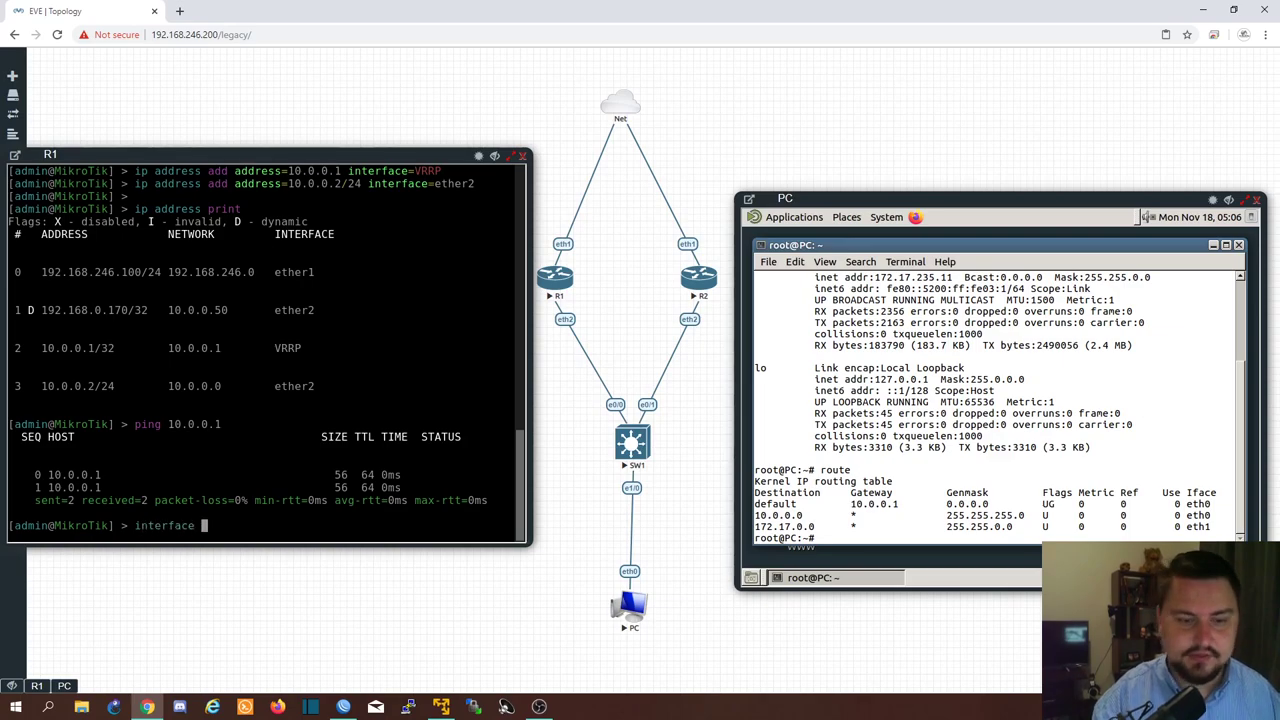
{"action": "type", "text": "print"}
{"action": "key", "text": "Return"}
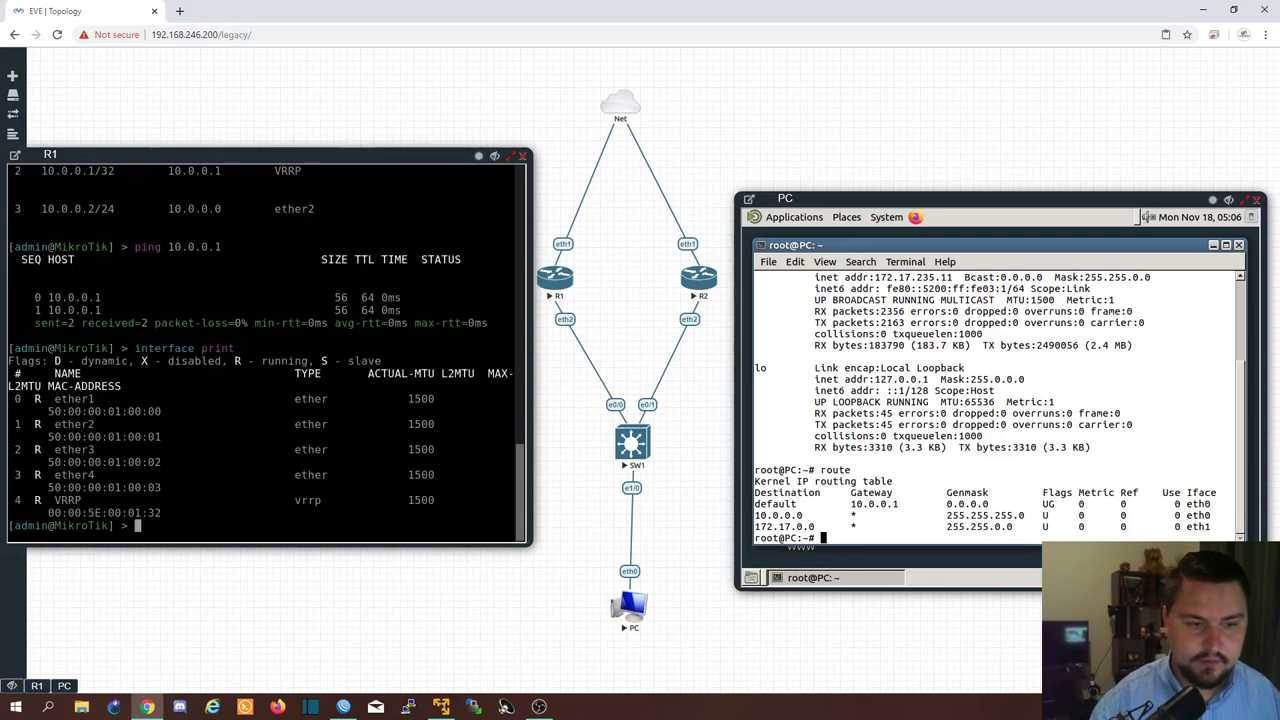
{"action": "left_click_drag", "start_coordinate": [54, 500], "coordinate": [90, 497]}
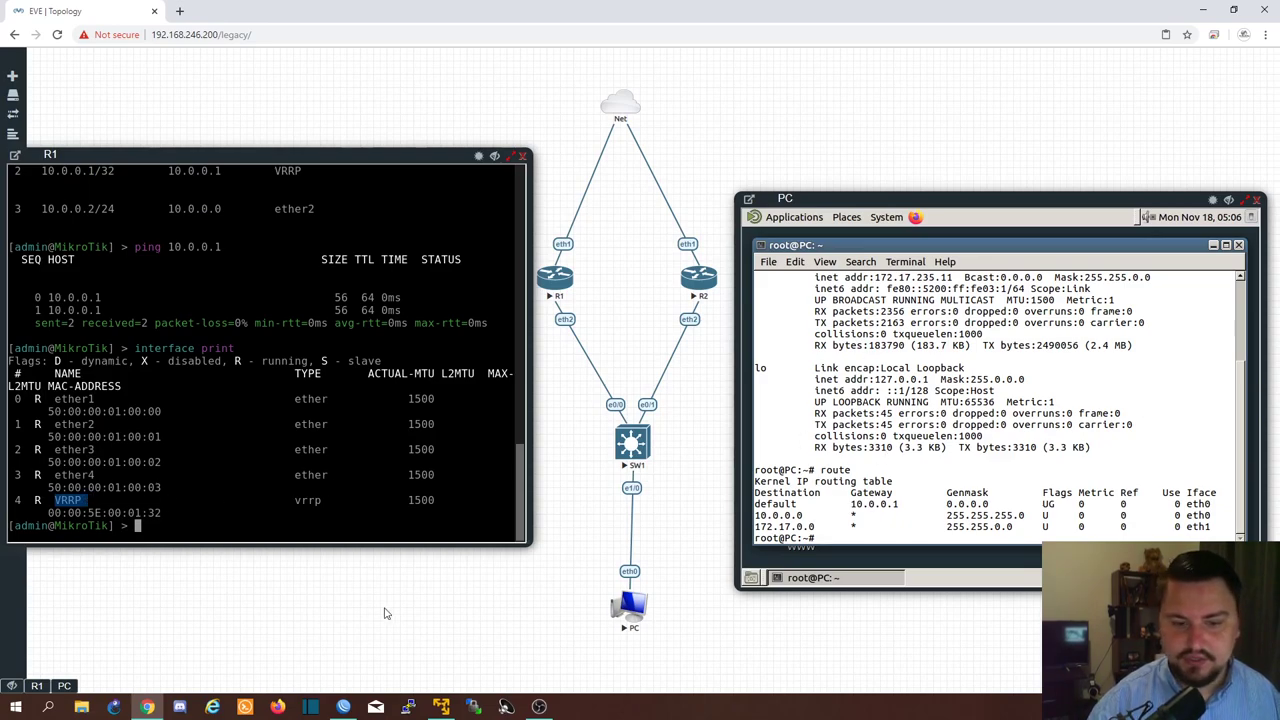
In WinBox, close the open interface and route lists and select the VRRP interface.
{"action": "left_click", "coordinate": [344, 707]}
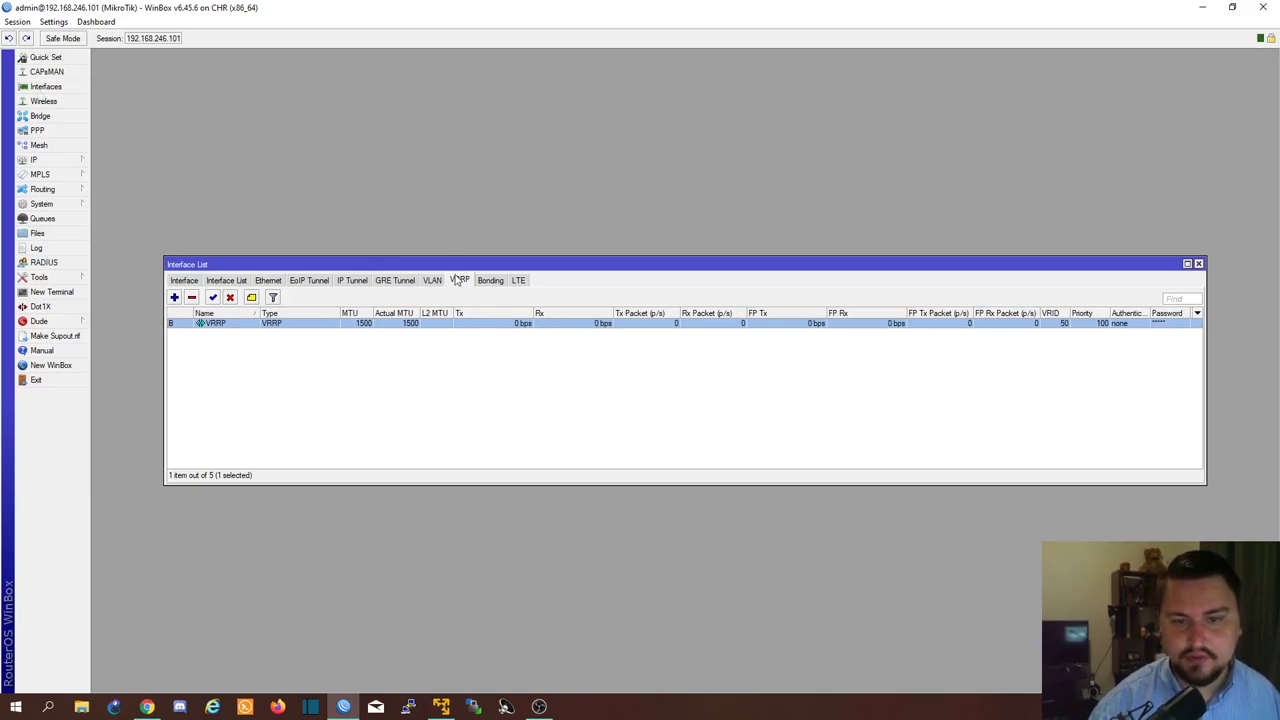
{"action": "left_click", "coordinate": [1199, 265]}
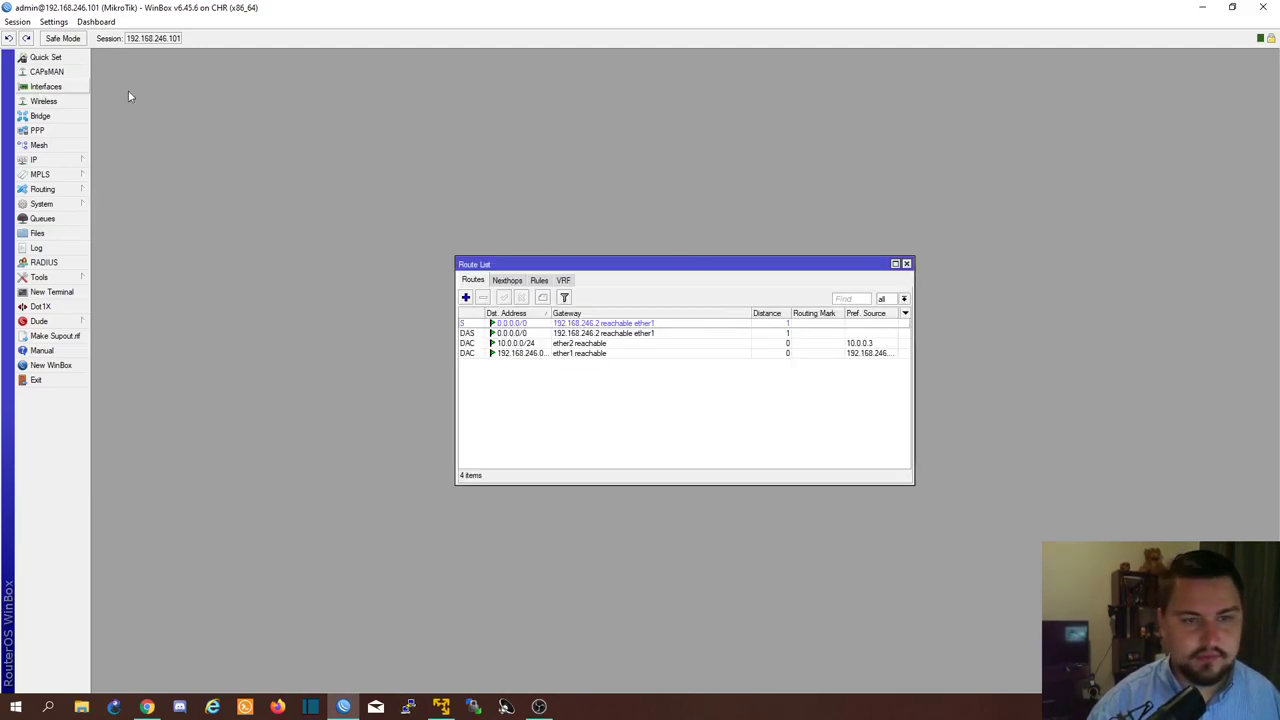
{"action": "left_click", "coordinate": [906, 265]}
{"action": "left_click", "coordinate": [58, 88]}
{"action": "left_click", "coordinate": [222, 325]}
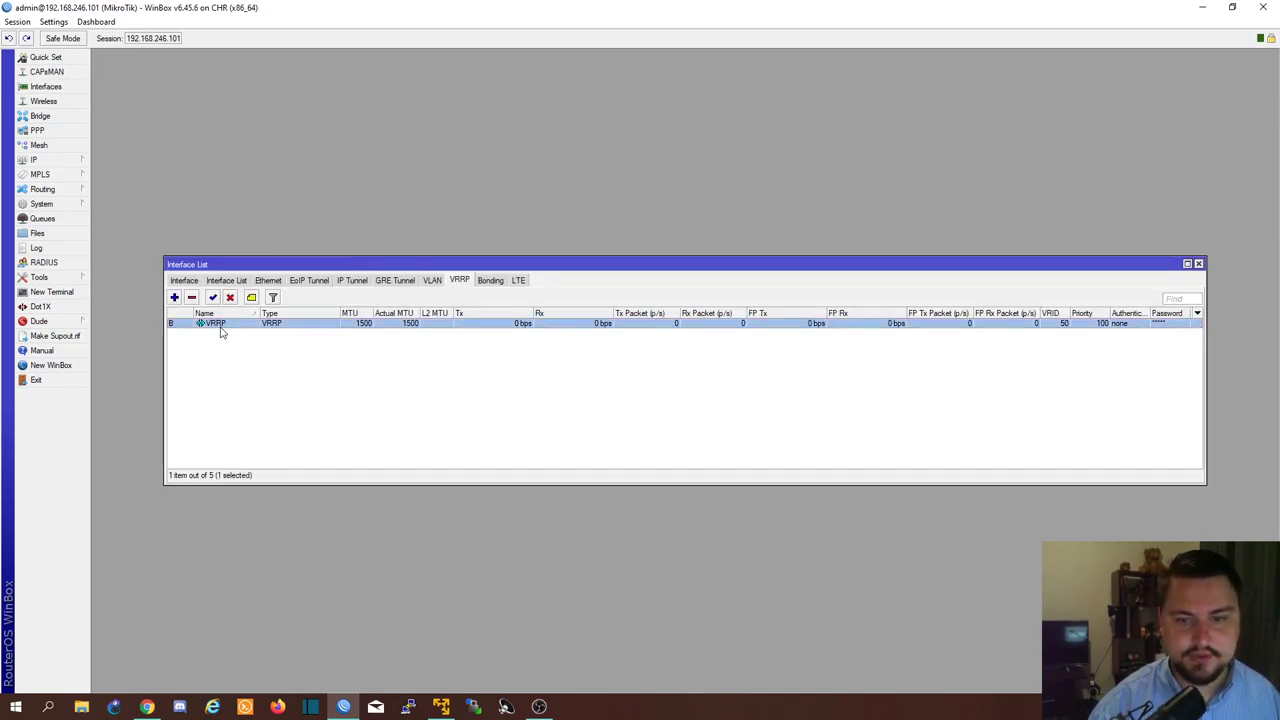
Check the 10.0.0.1 address on VRRP under IP Addresses, then return to EVE-NG.
{"action": "left_click", "coordinate": [52, 160]}
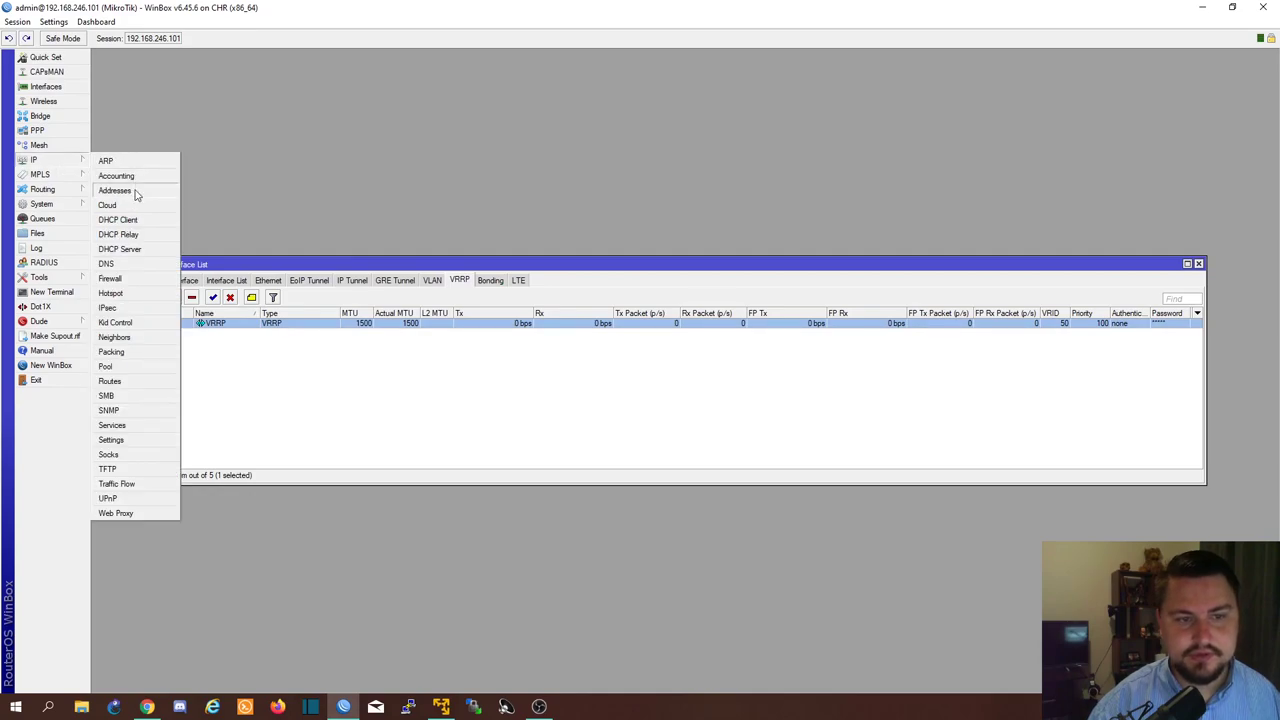
{"action": "left_click", "coordinate": [133, 193]}
{"action": "left_click", "coordinate": [643, 316]}
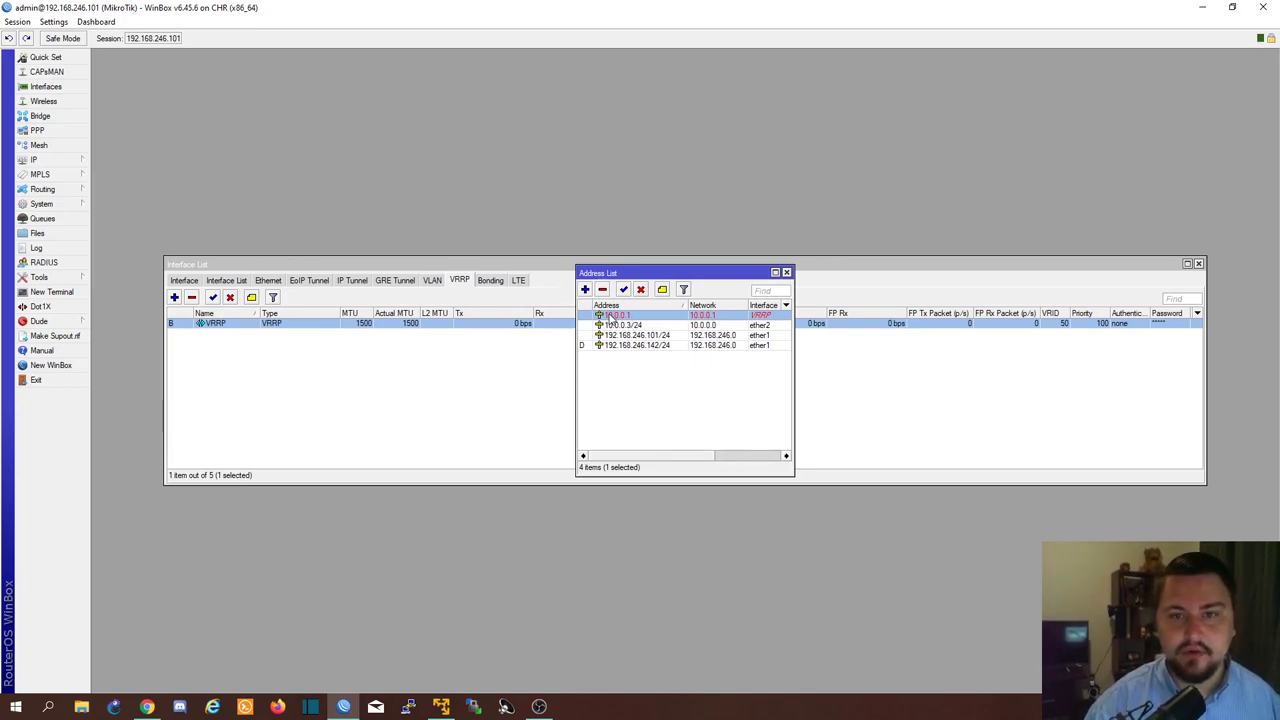
{"action": "key", "text": "alt+Tab"}
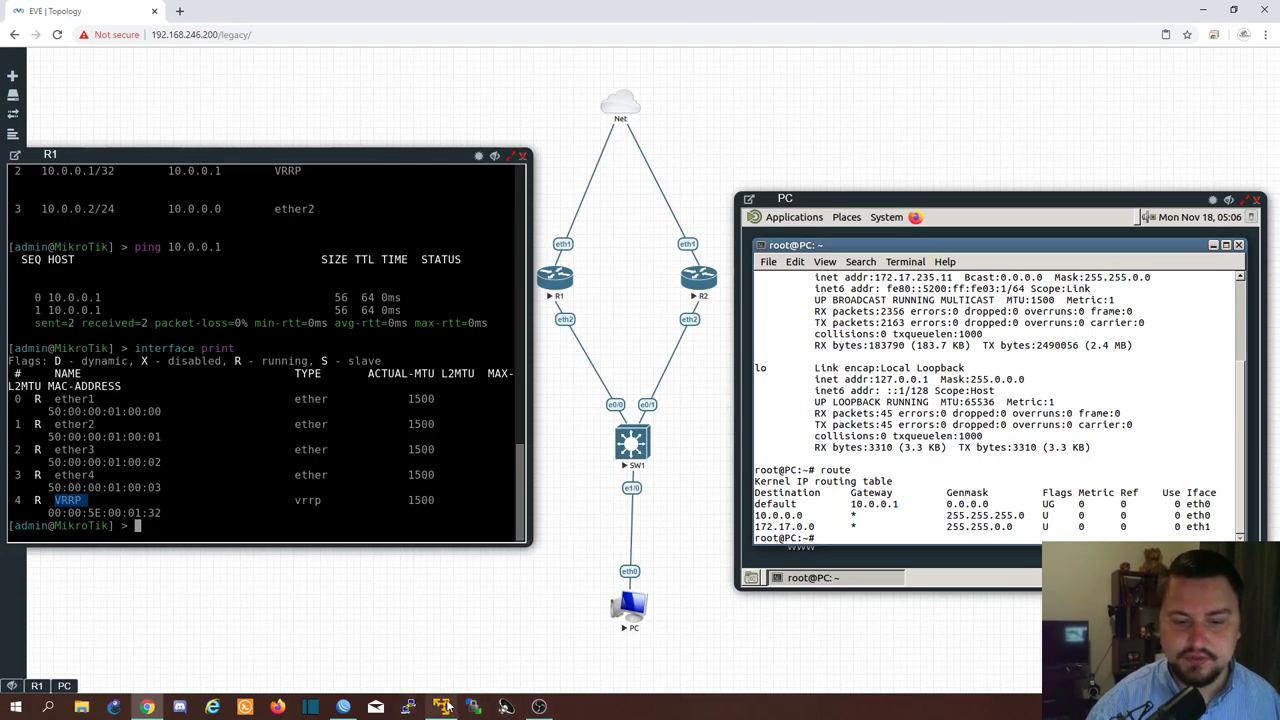
Run a continuous 'ping 8.8.8.8' from the PC, then stop R1 to simulate its failure.
{"action": "left_click", "coordinate": [866, 521]}
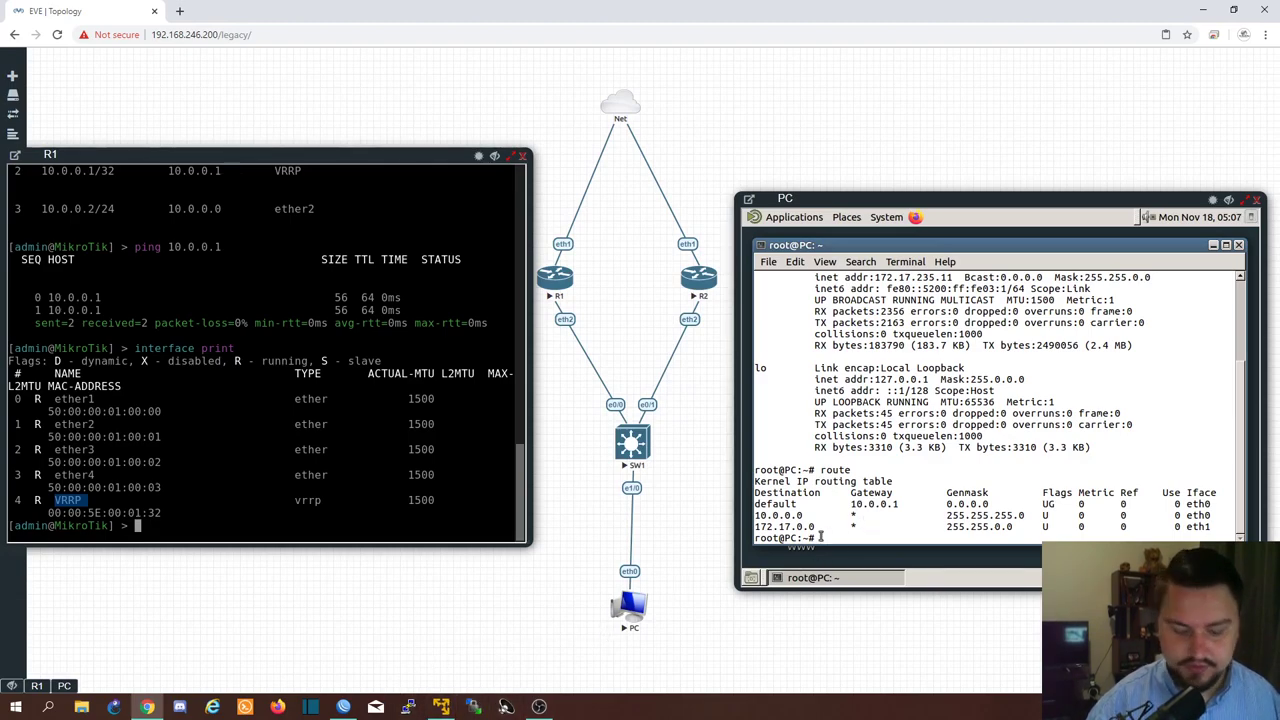
{"action": "key", "text": "Up"}
{"action": "key", "text": "BackSpace"}
{"action": "key", "text": "BackSpace"}
{"action": "key", "text": "BackSpace"}
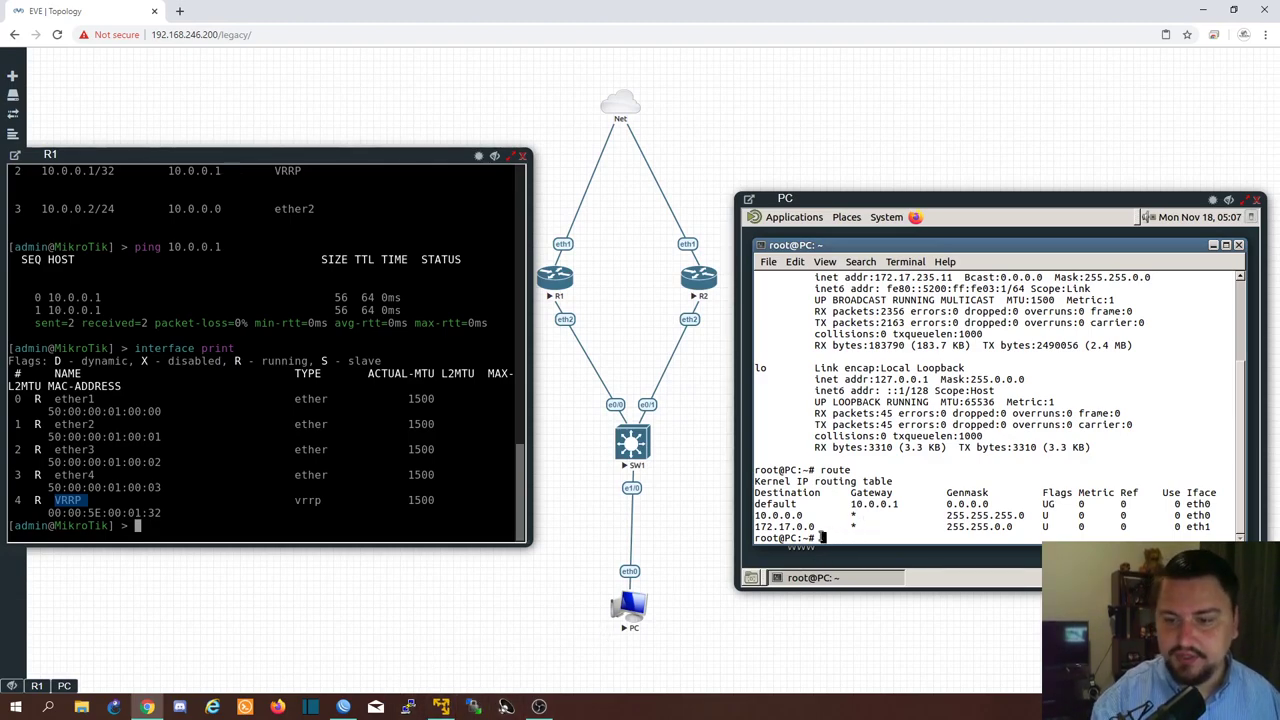
{"action": "type", "text": "ping 8.8.8.8"}
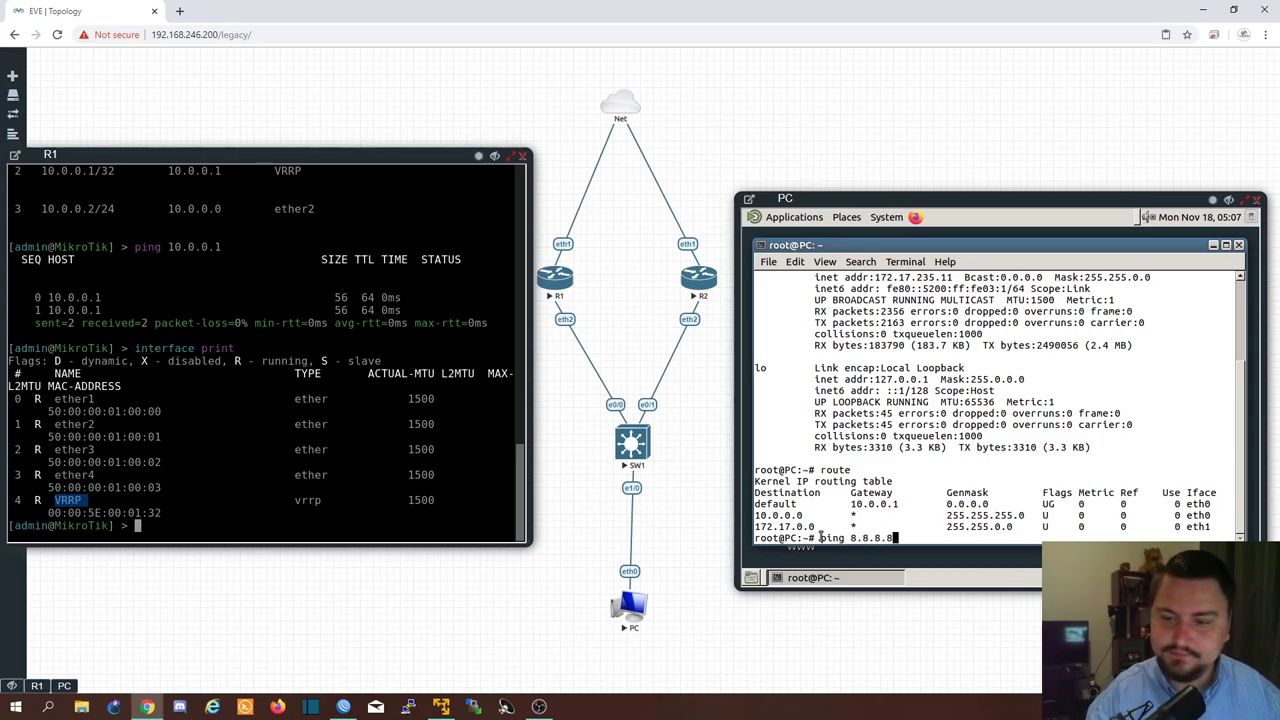
{"action": "key", "text": "Return"}
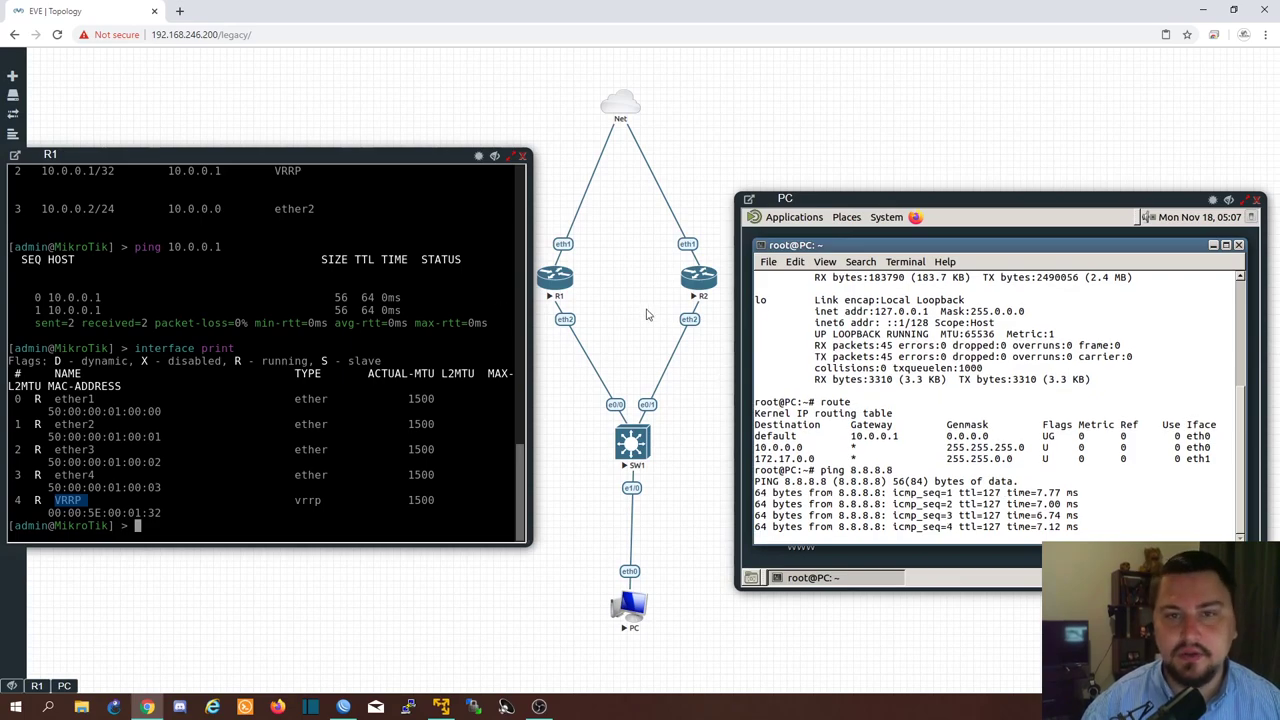
{"action": "right_click", "coordinate": [557, 283]}
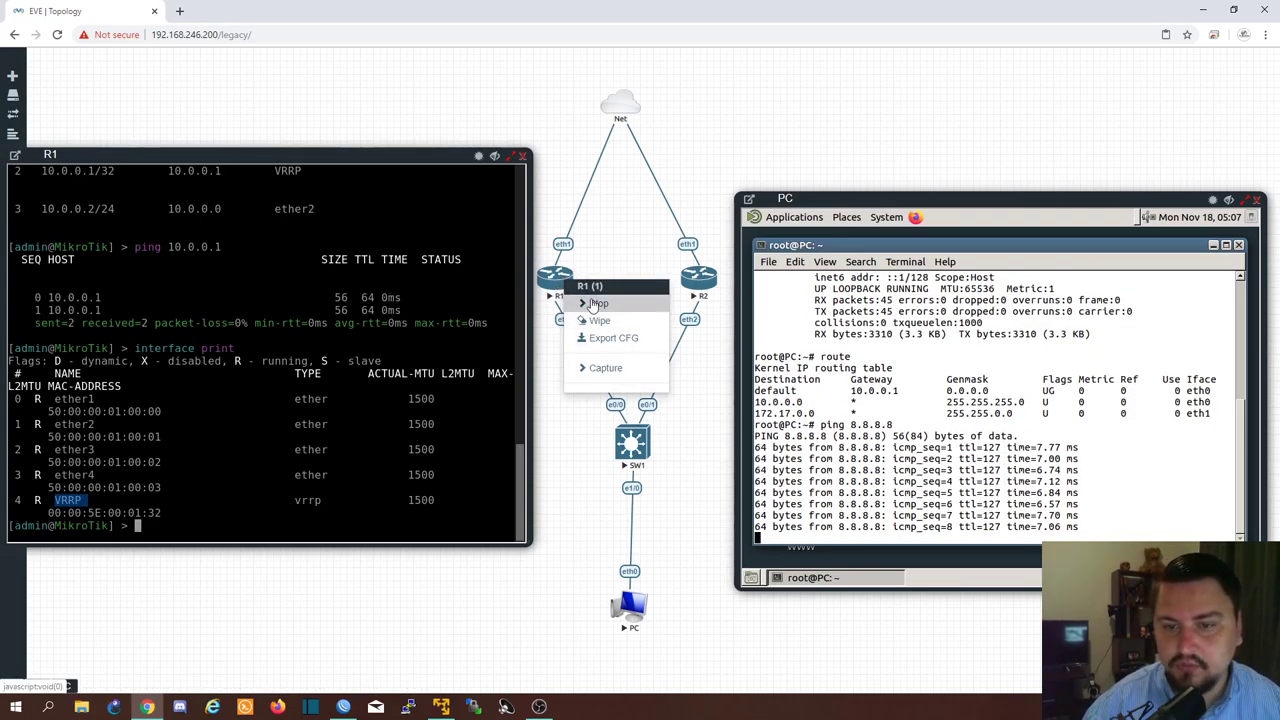
{"action": "left_click", "coordinate": [596, 304]}
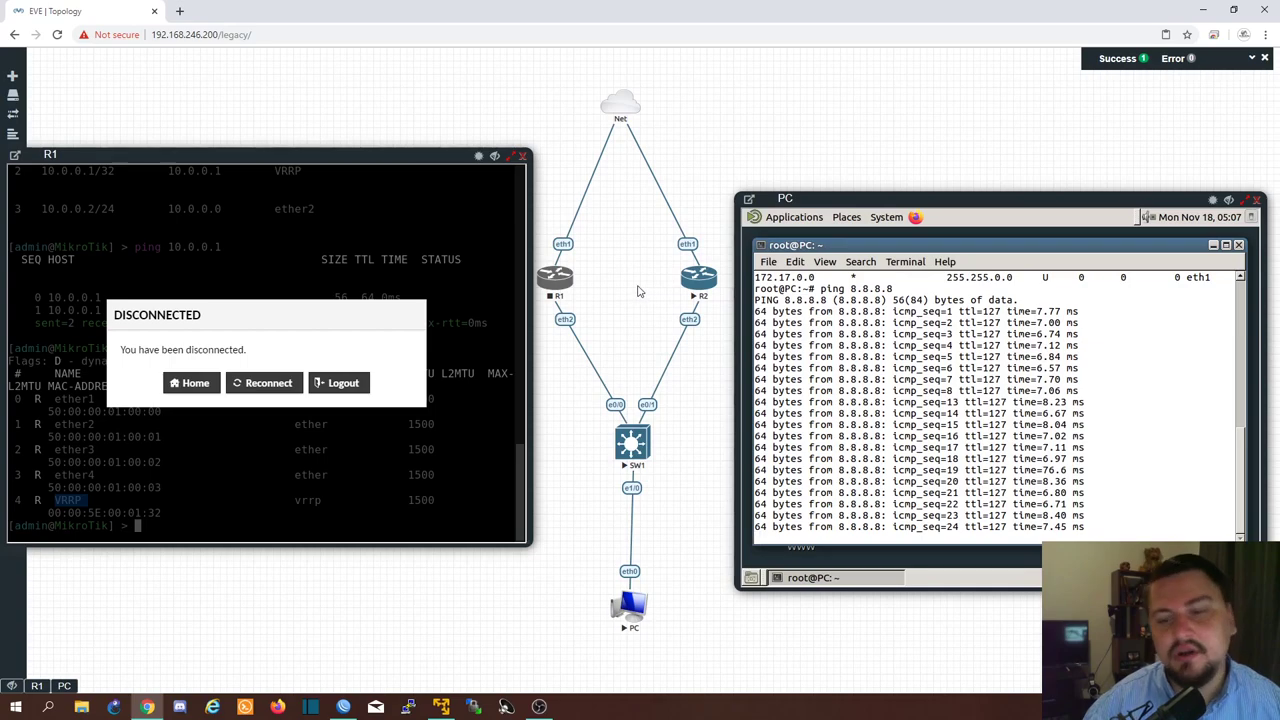
Start R1 again from the topology while the PC's ping to 8.8.8.8 continues.
{"action": "right_click", "coordinate": [558, 284]}
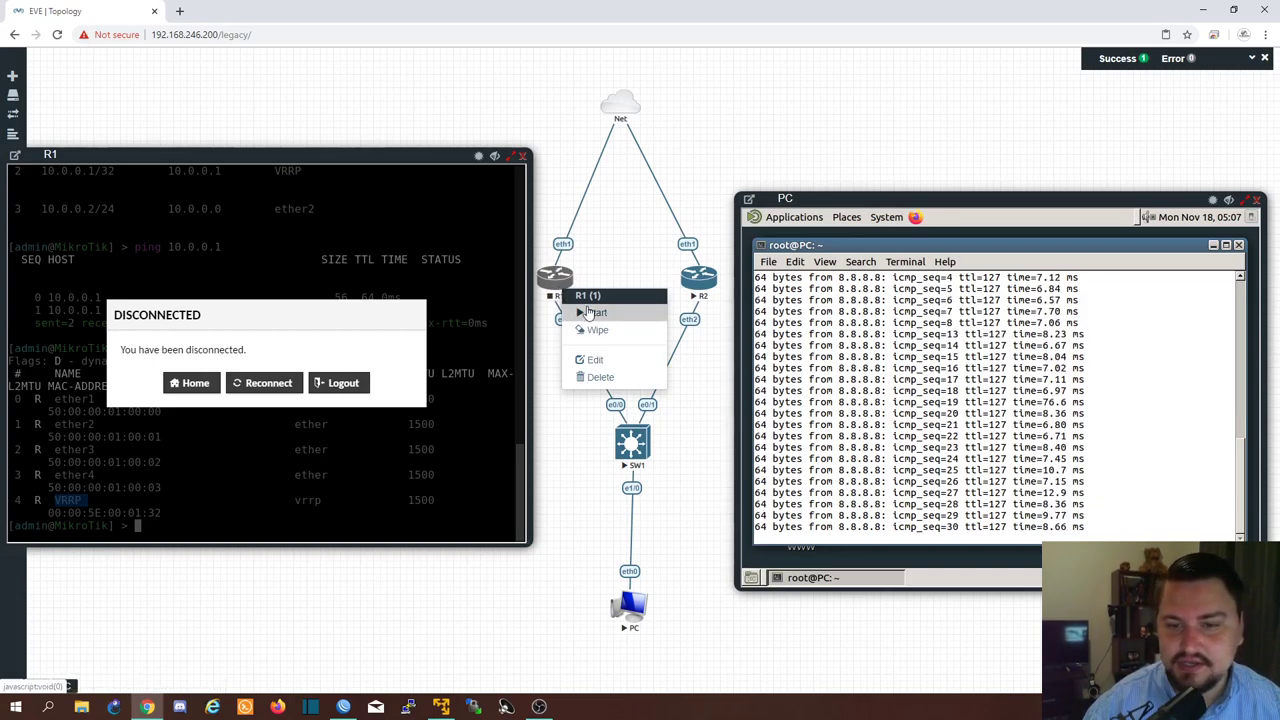
{"action": "left_click", "coordinate": [592, 314]}
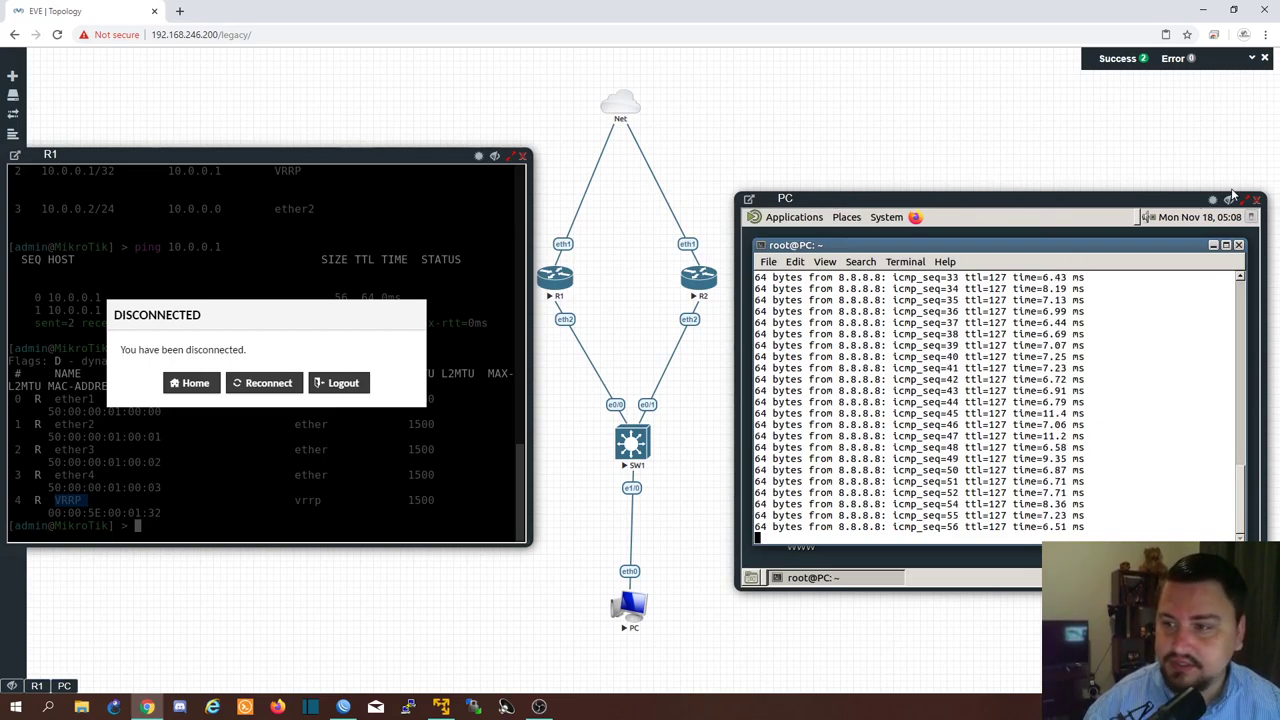
Close the PC and R1 consoles and add an eth3-to-eth3 link between R1 and R2.
{"action": "left_click", "coordinate": [1253, 203]}
{"action": "left_click", "coordinate": [522, 157]}
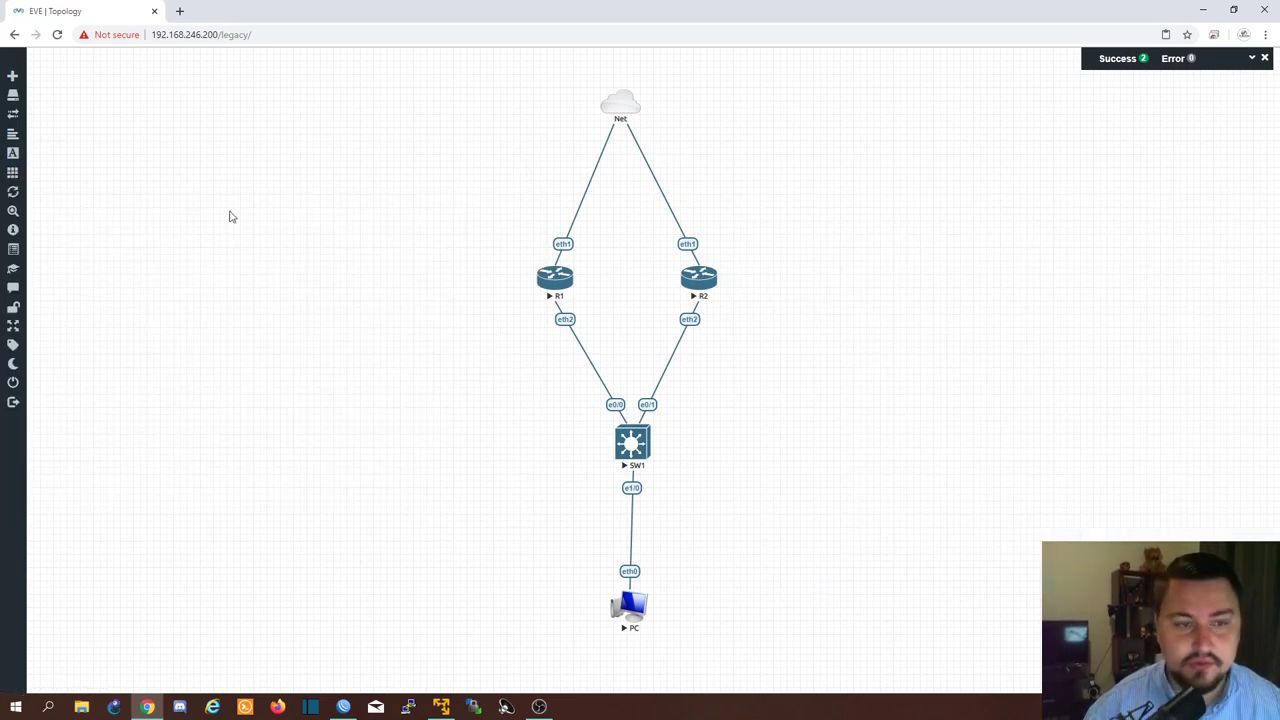
{"action": "left_click_drag", "start_coordinate": [570, 274], "coordinate": [695, 283]}
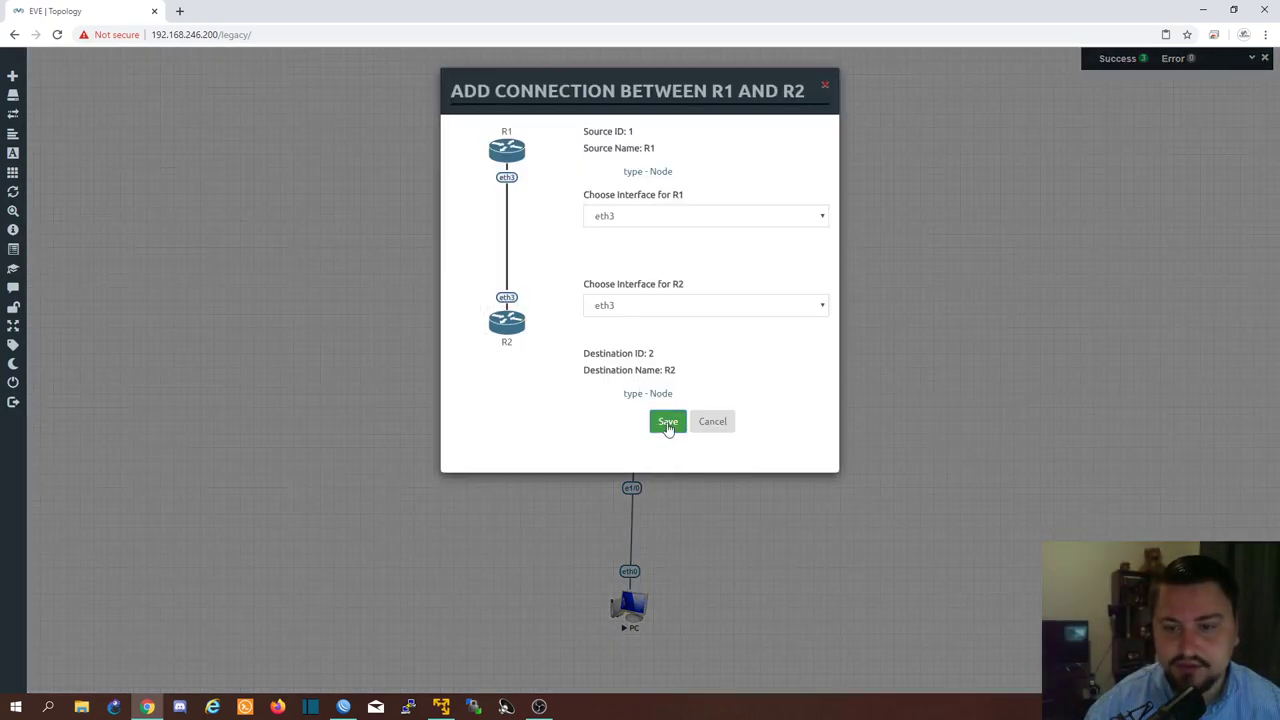
{"action": "left_click", "coordinate": [667, 424]}
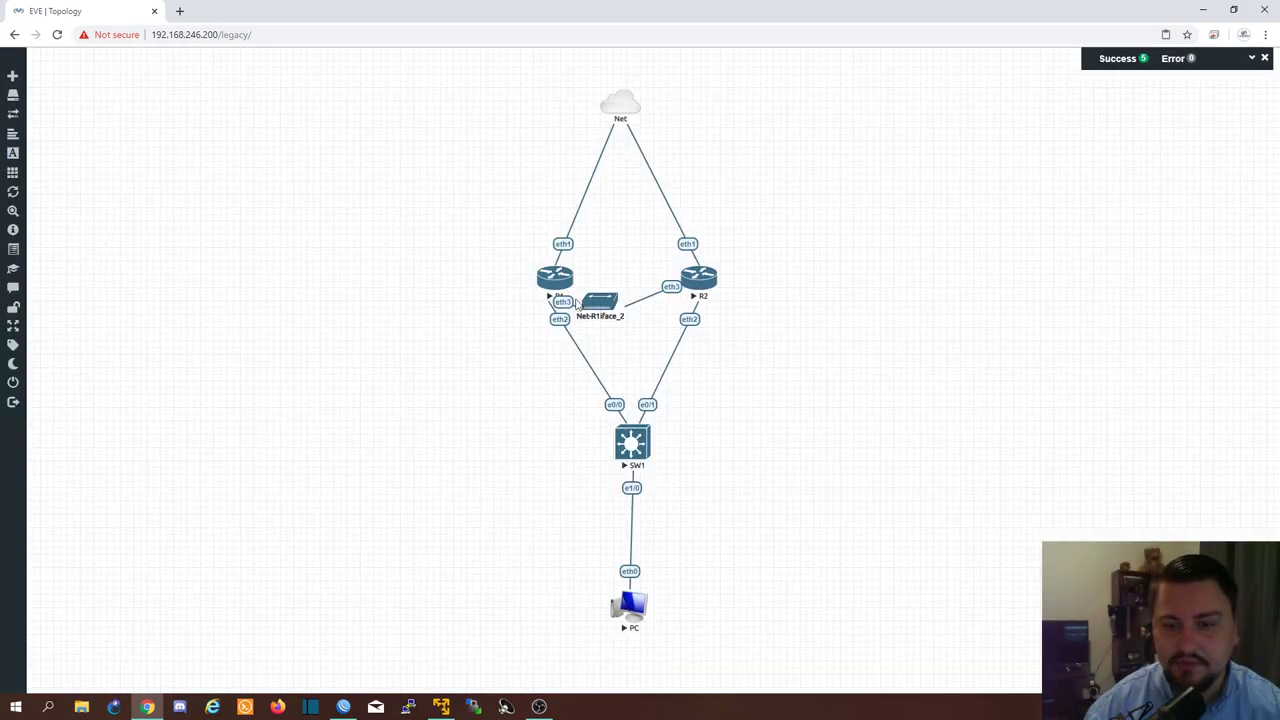
Refresh the topology and delete the R1–R2 eth3 link.
{"action": "left_click", "coordinate": [88, 193]}
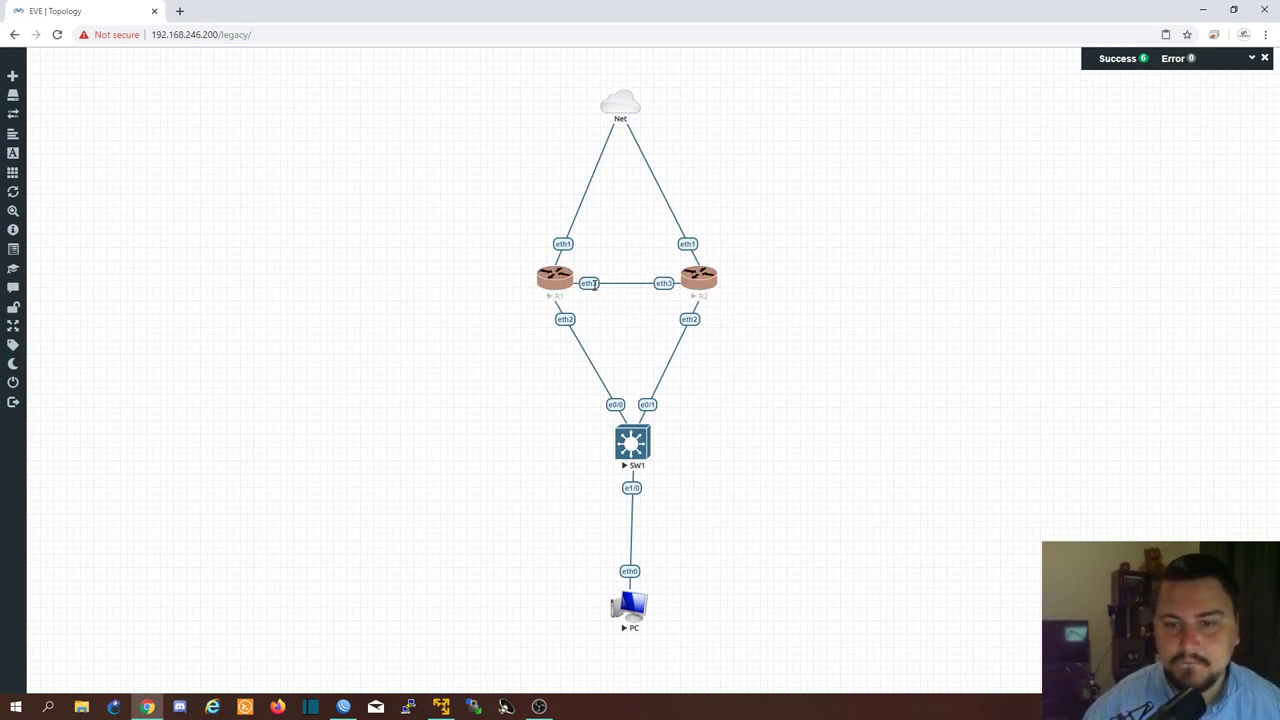
{"action": "right_click", "coordinate": [604, 289]}
{"action": "left_click", "coordinate": [633, 361]}
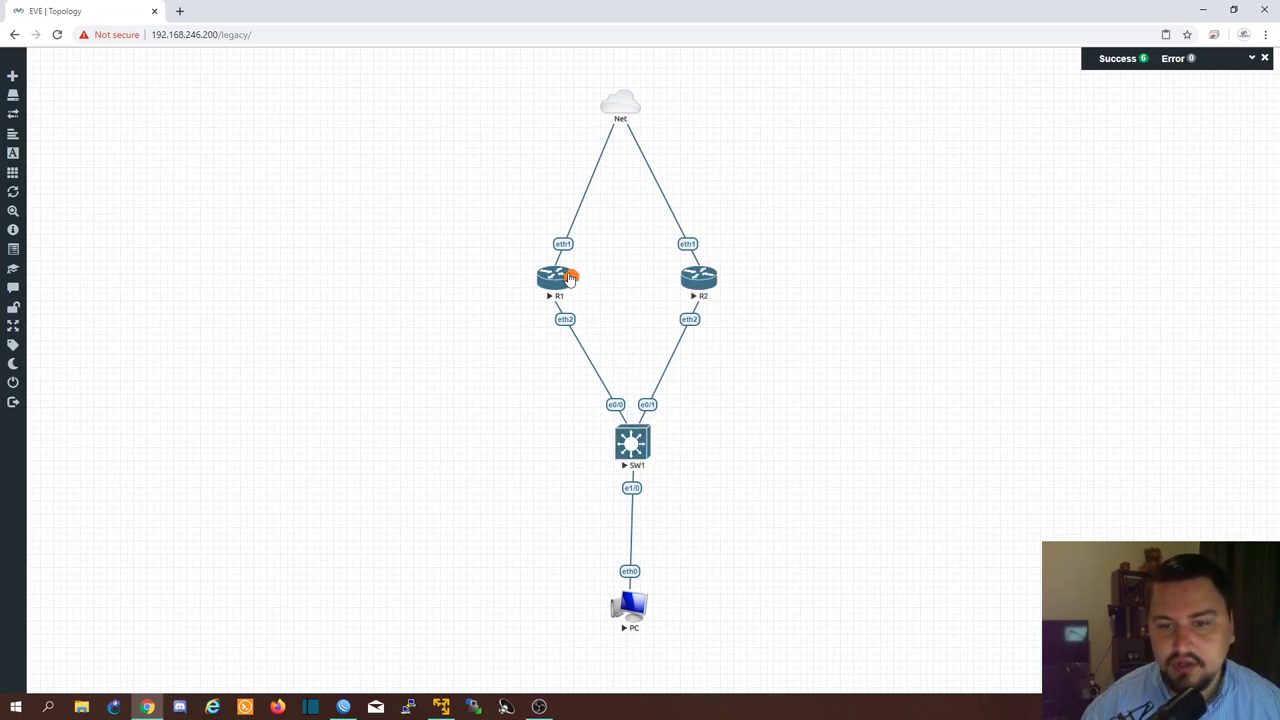
{"action": "left_click_drag", "start_coordinate": [567, 277], "coordinate": [699, 279]}
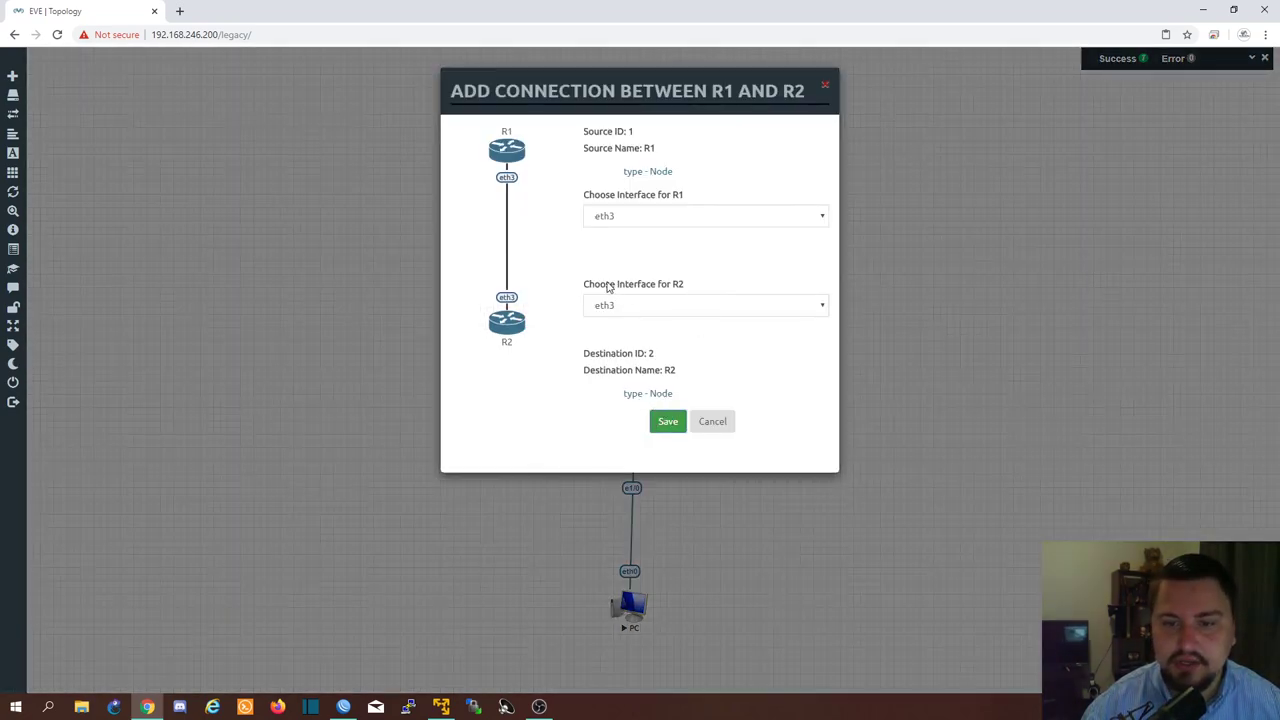
{"action": "left_click", "coordinate": [664, 422]}
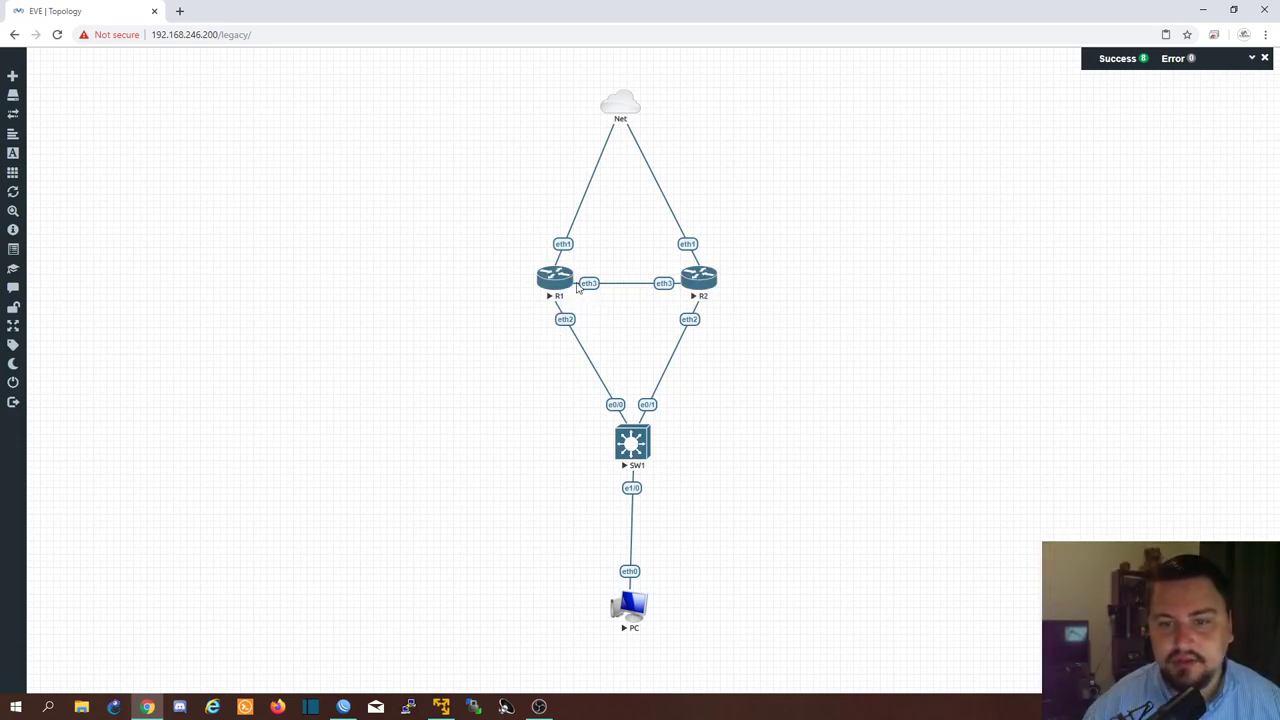
{"action": "right_click", "coordinate": [667, 282]}
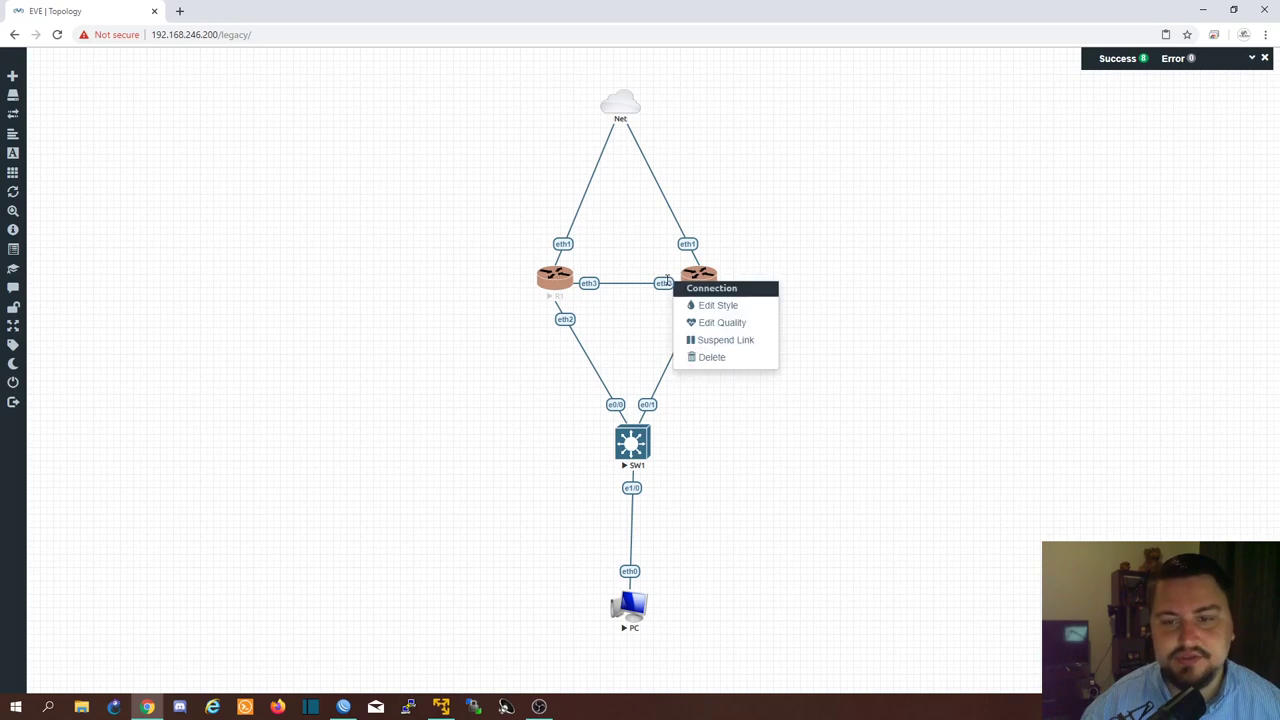
{"action": "left_click", "coordinate": [700, 340]}
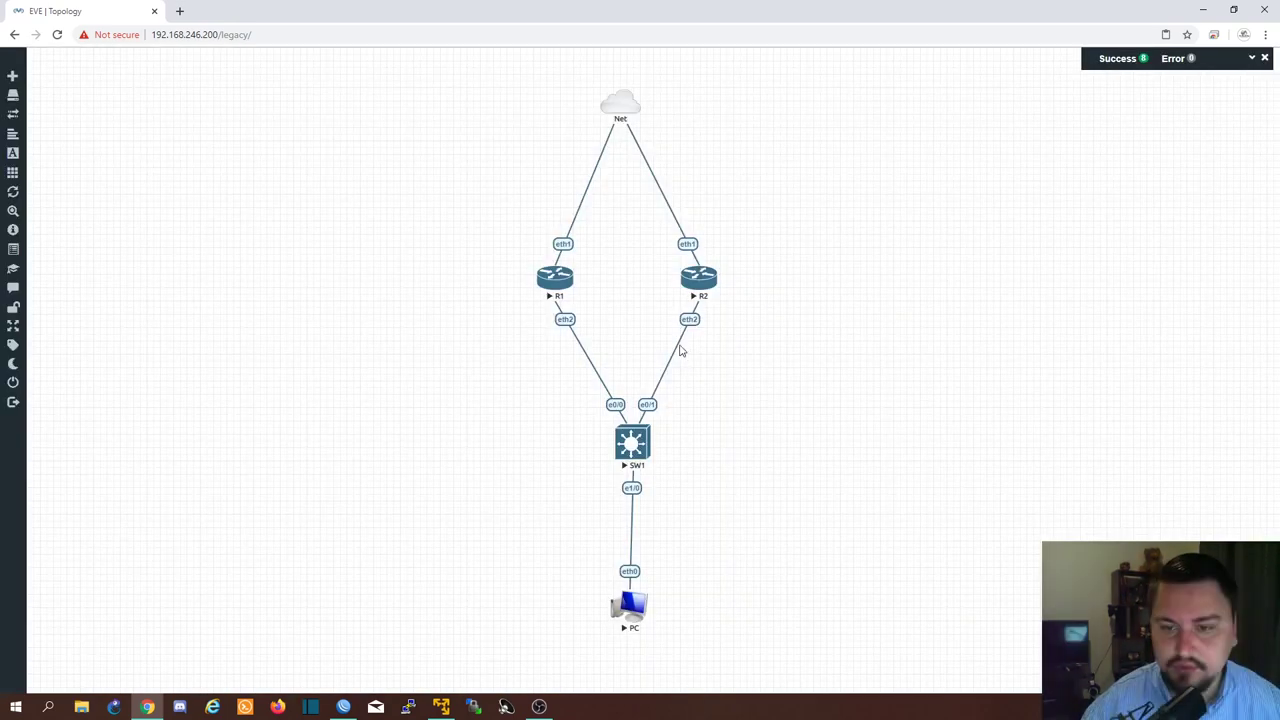